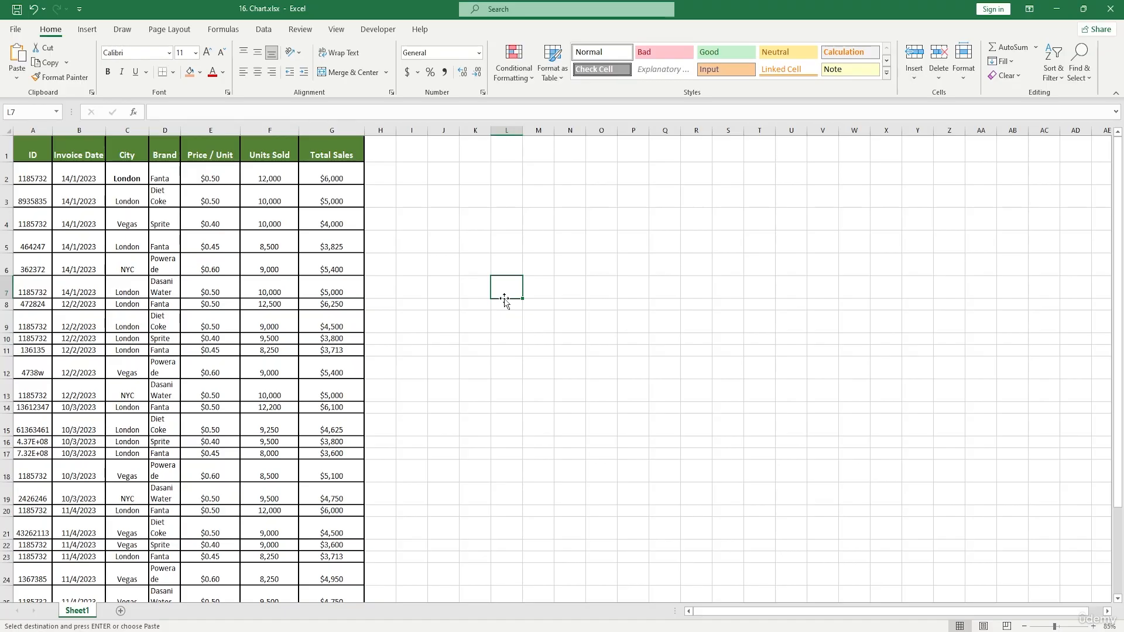
left_click_drag(27, 151, 339, 537)
left_click_drag(538, 266, 534, 249)
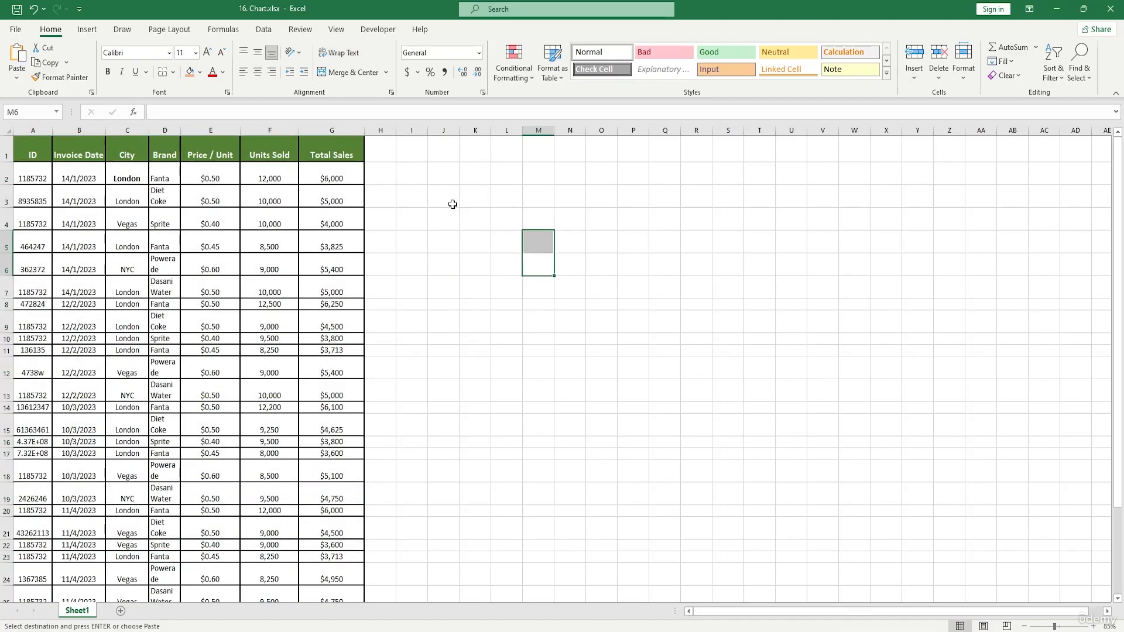
left_click_drag(38, 155, 342, 588)
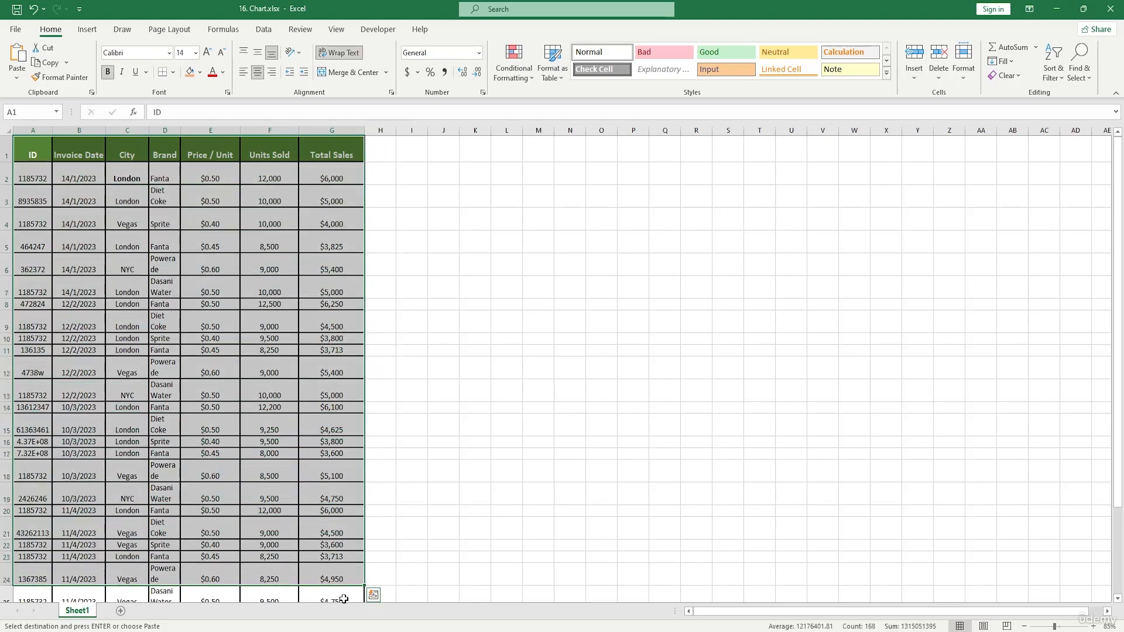
left_click(416, 353)
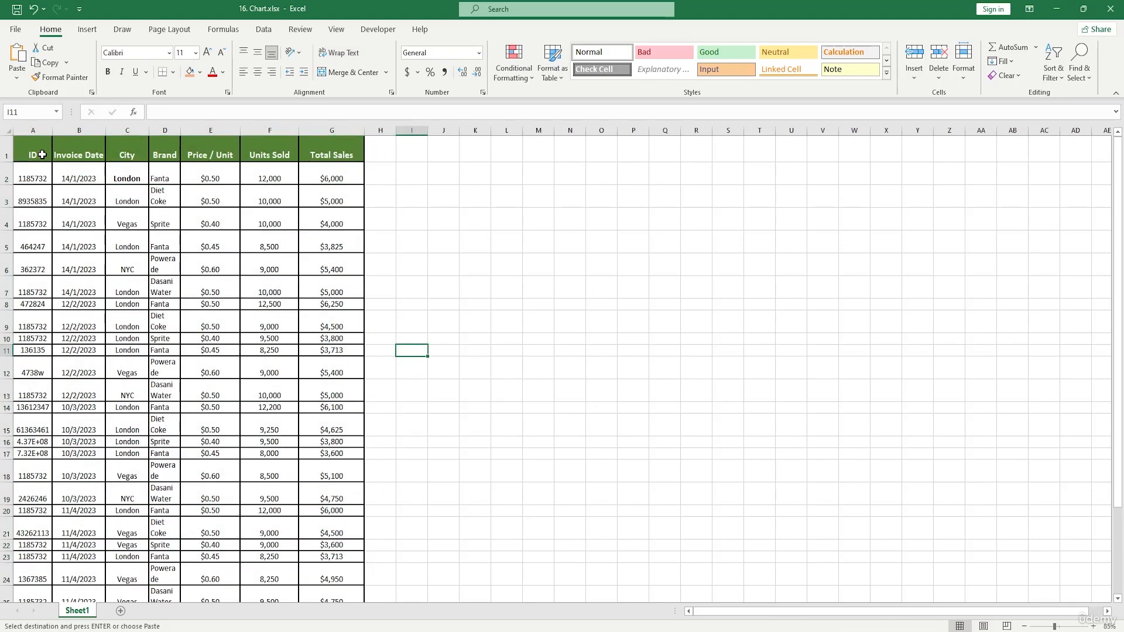
Format the data range A1:G32 as a table with headers.
left_click_drag(47, 157, 337, 576)
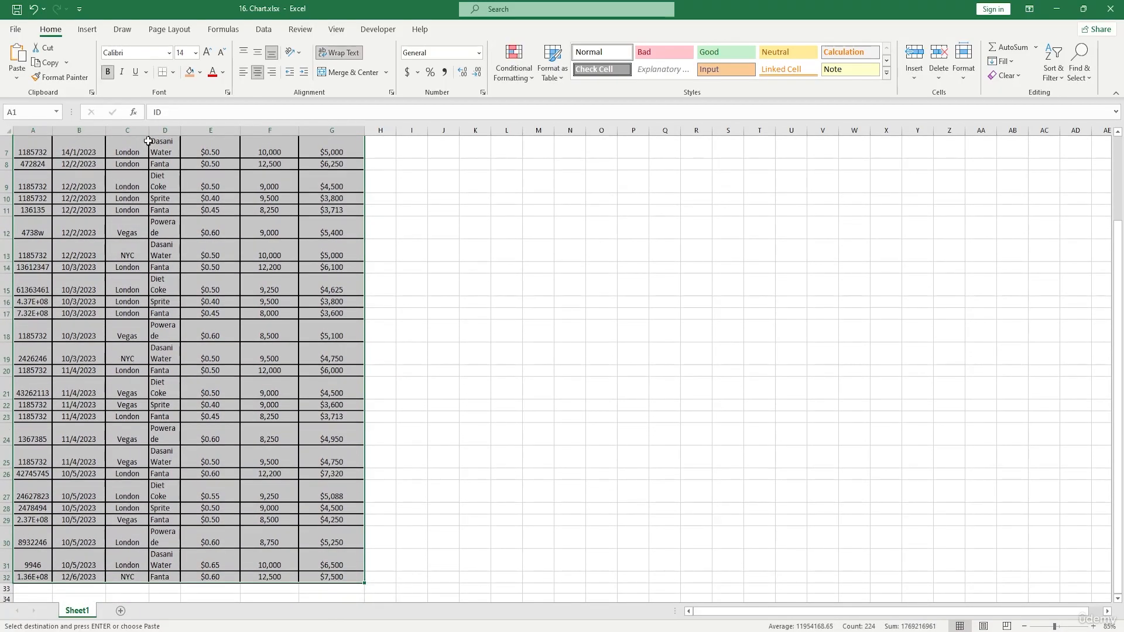
left_click(89, 30)
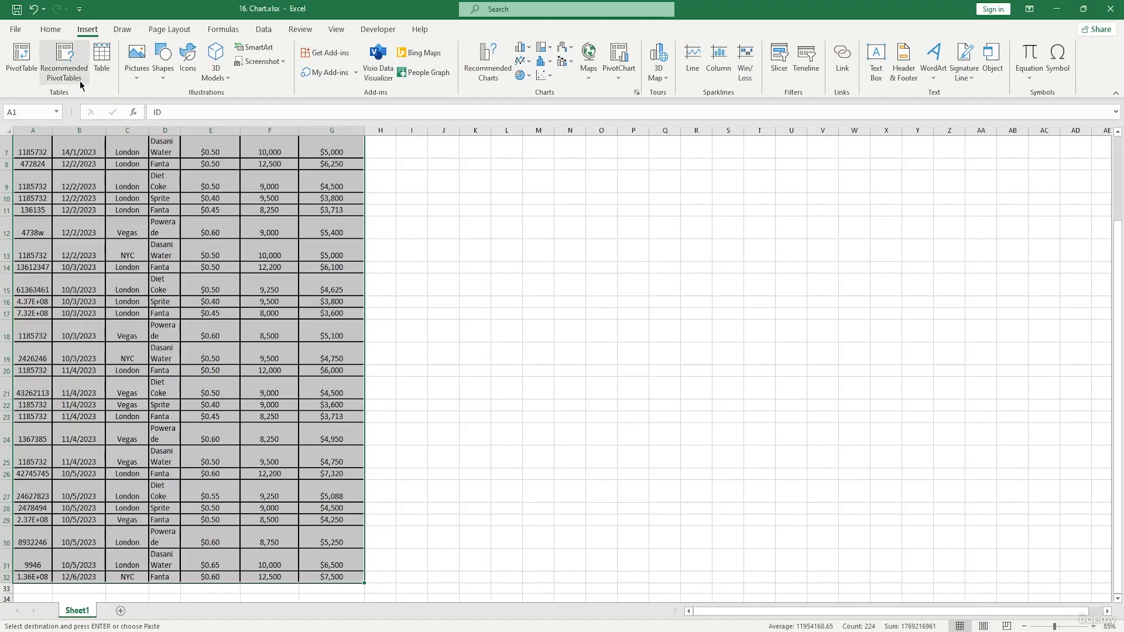
left_click(101, 58)
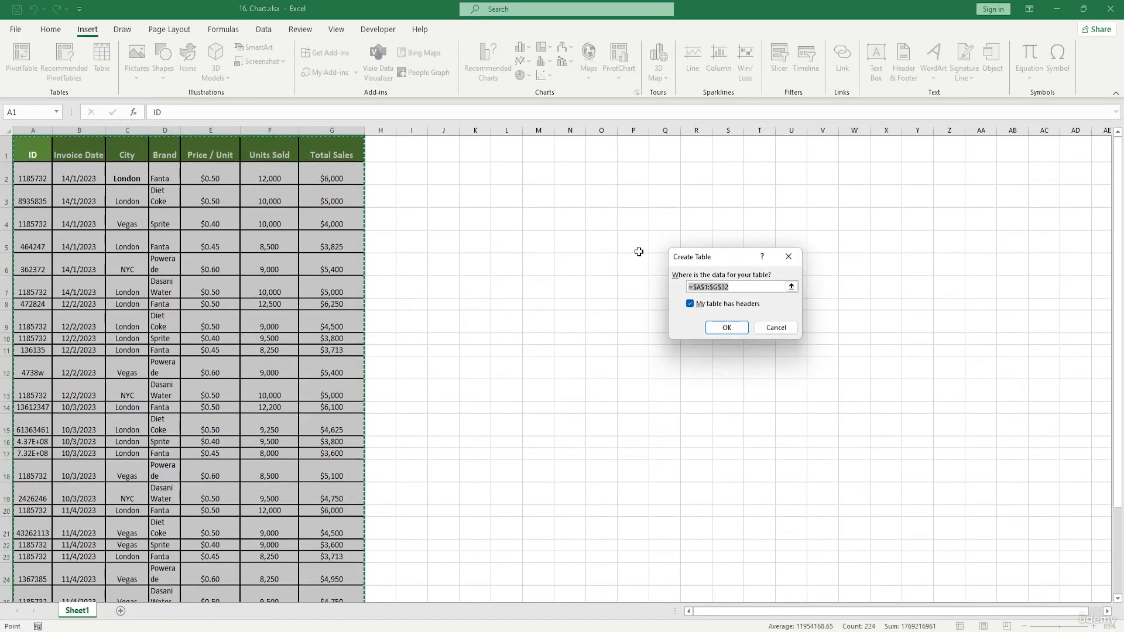
left_click_drag(722, 255, 520, 252)
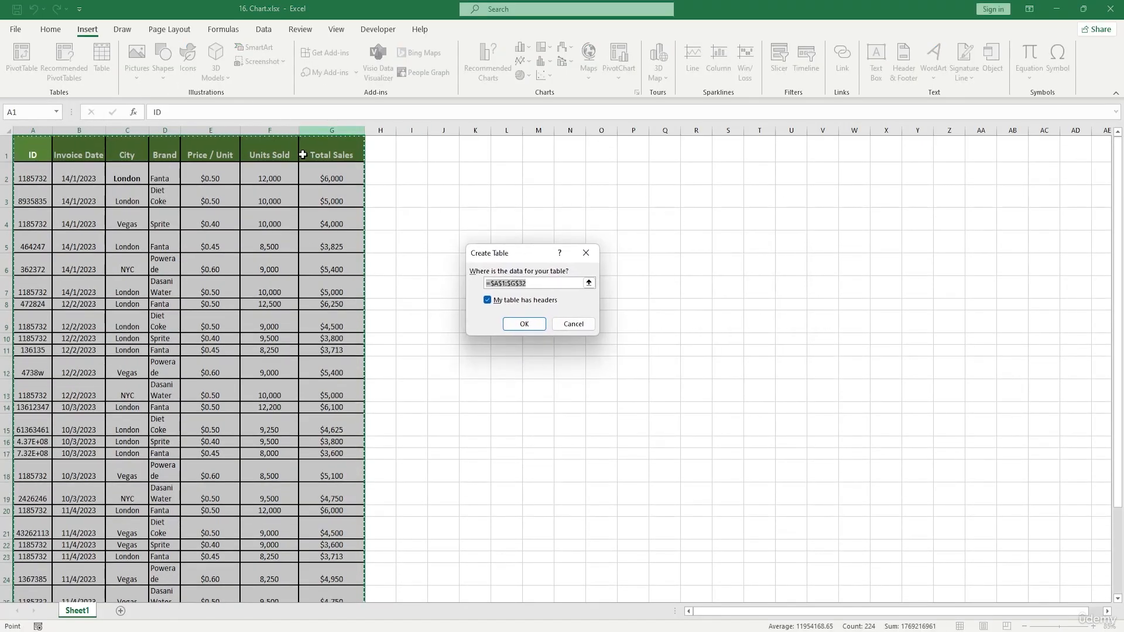
left_click(493, 302)
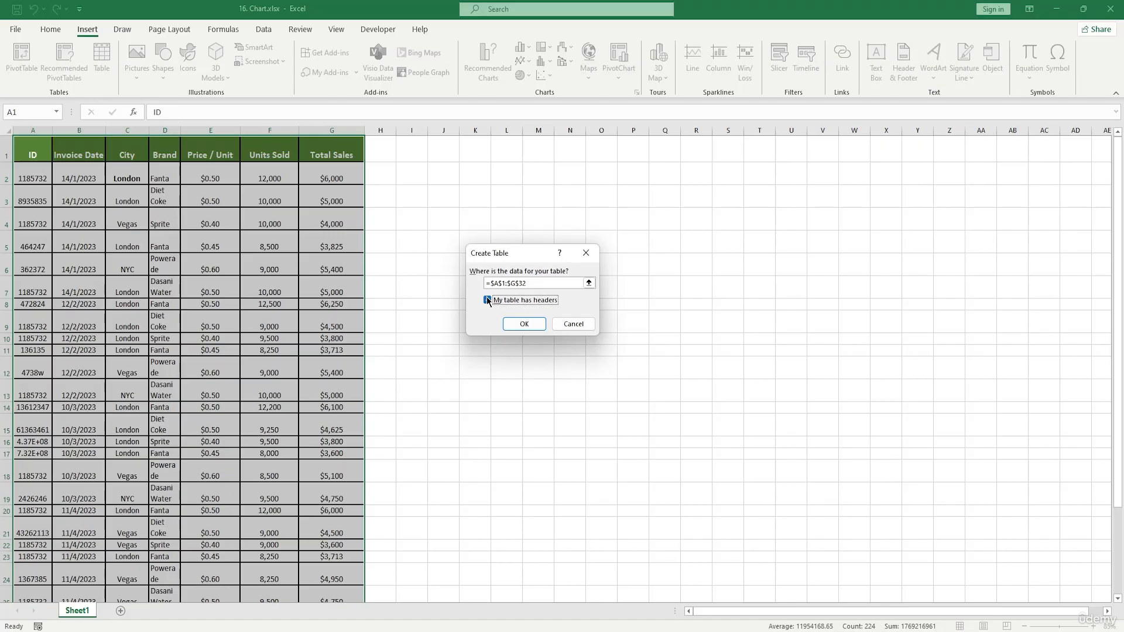
left_click(523, 324)
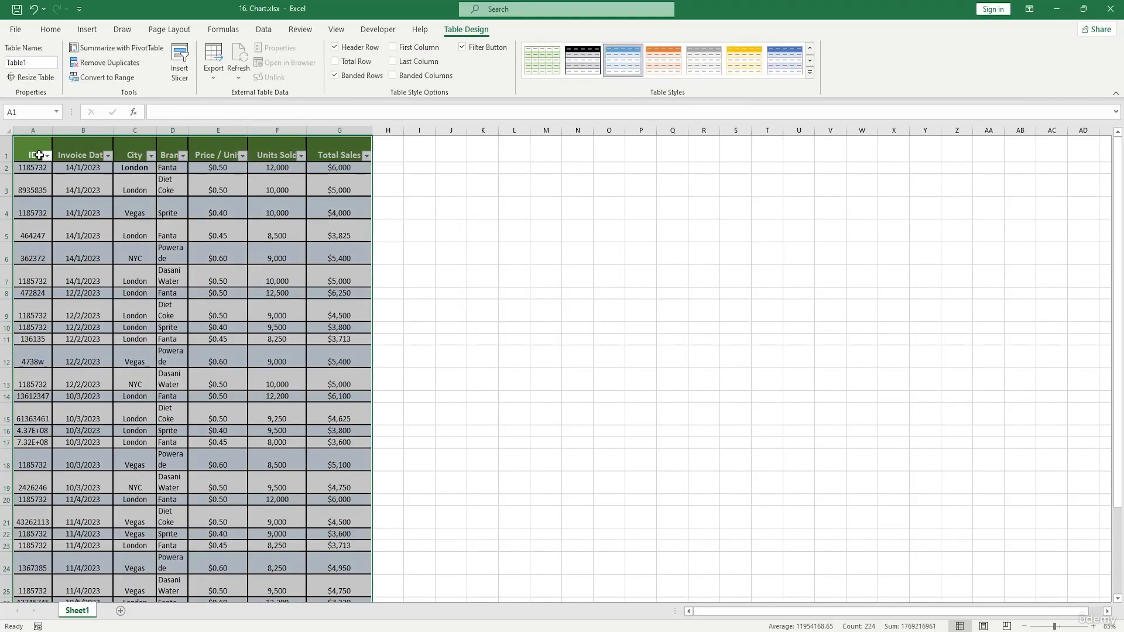
Widen column A of the table.
left_click(503, 281)
left_click_drag(34, 151, 340, 287)
scroll(523, 154, "up", 2)
left_click(527, 152)
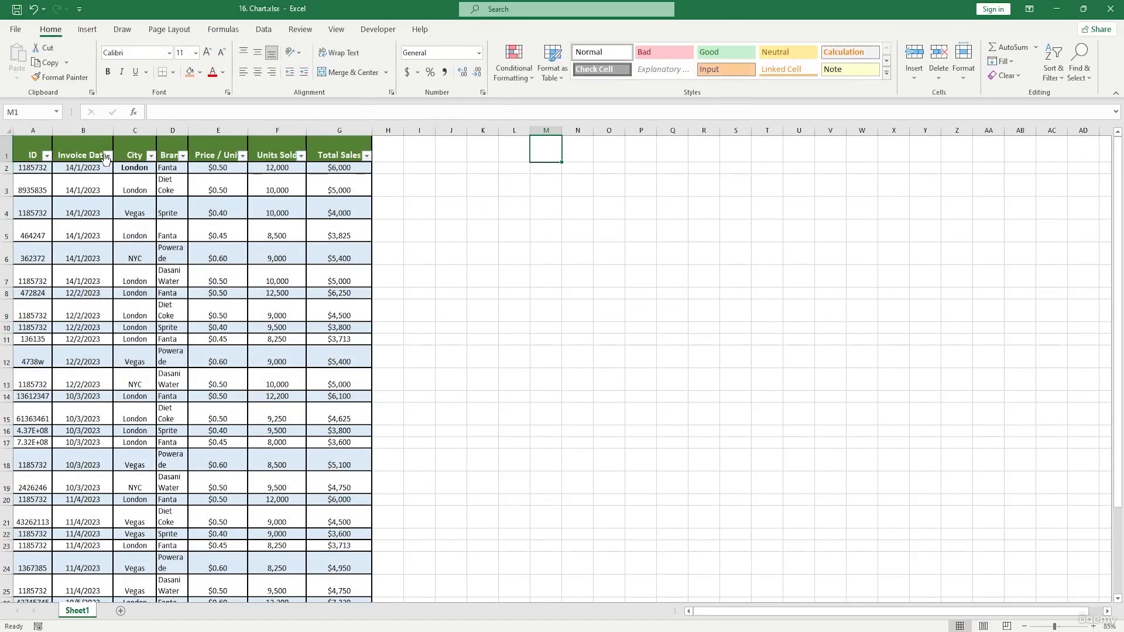
left_click_drag(51, 130, 134, 130)
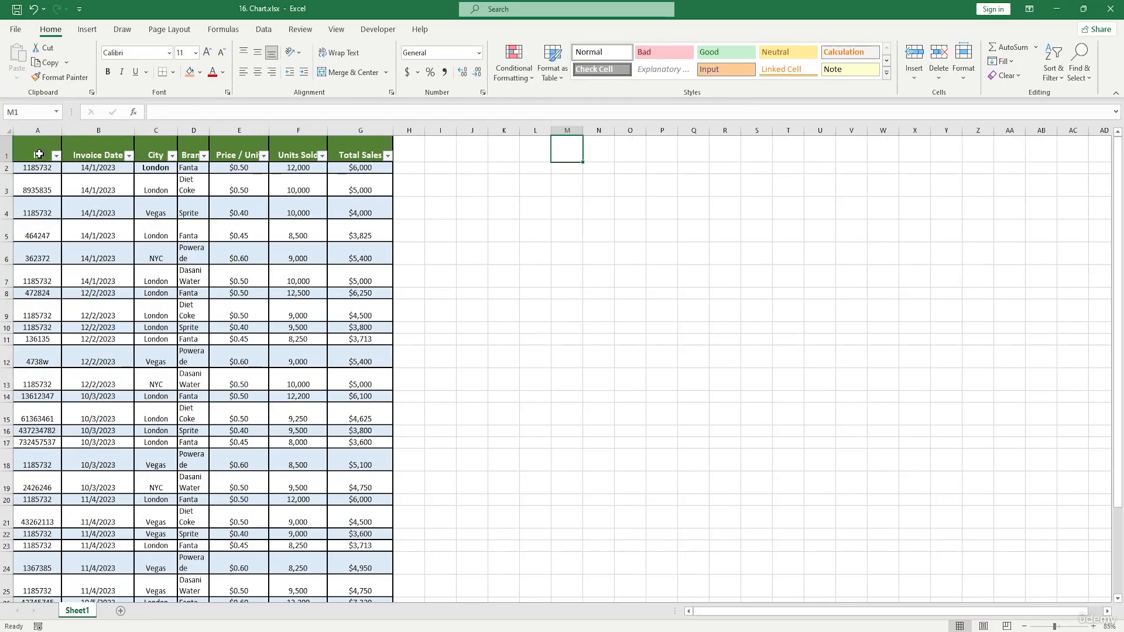
Insert a slicer for the table's ID field only.
left_click_drag(40, 155, 360, 568)
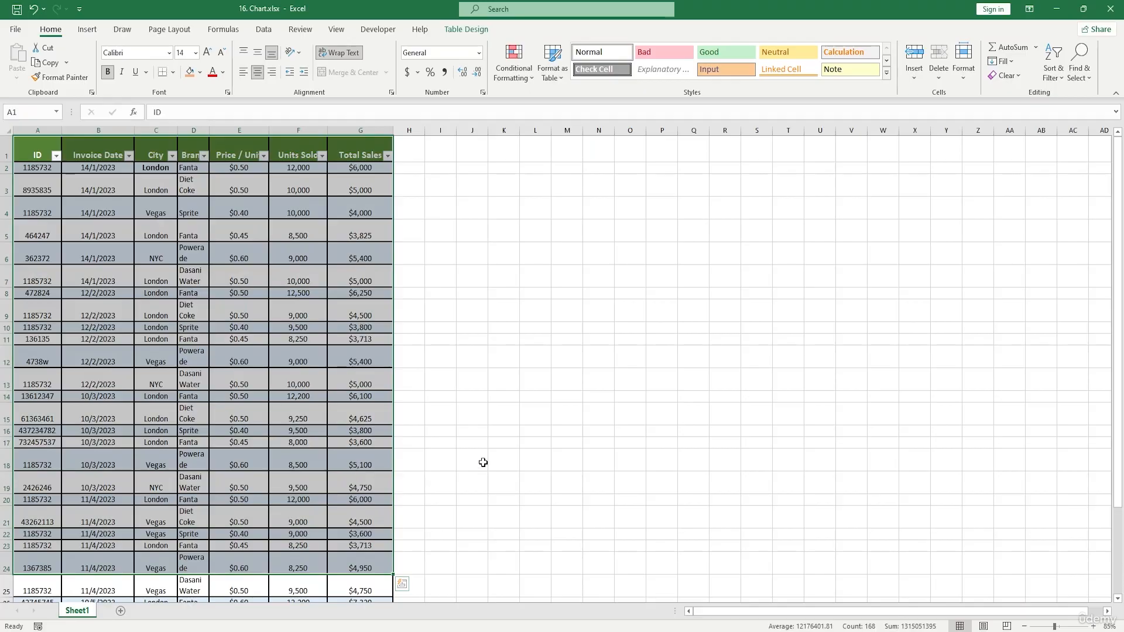
left_click(239, 327)
key("ctrl+a")
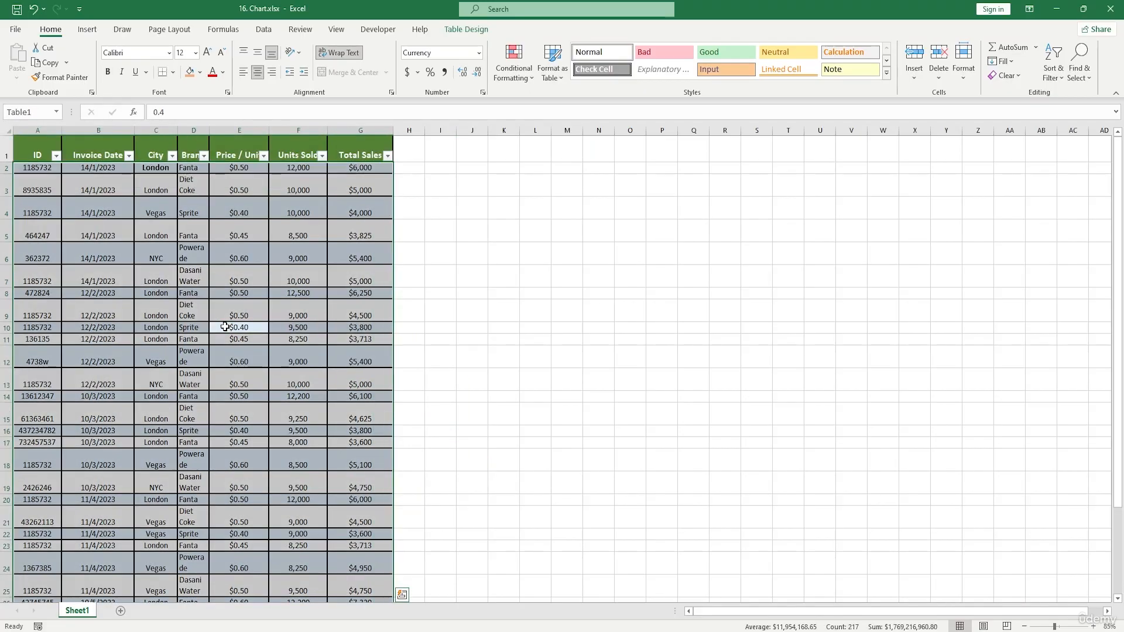
left_click(454, 29)
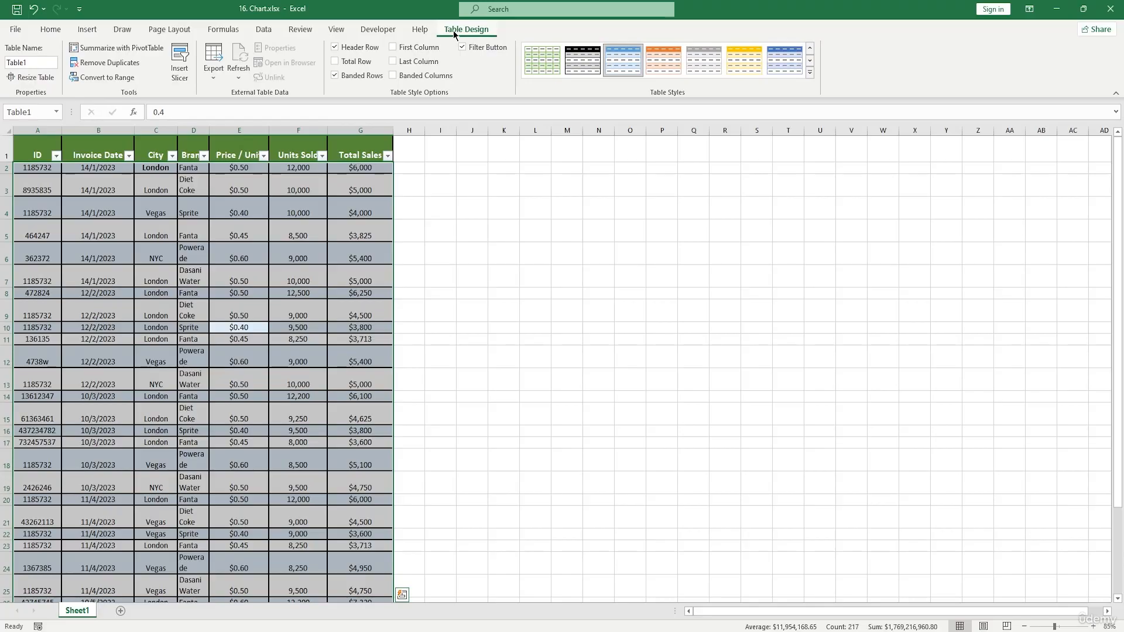
scroll(499, 228, "down", 5)
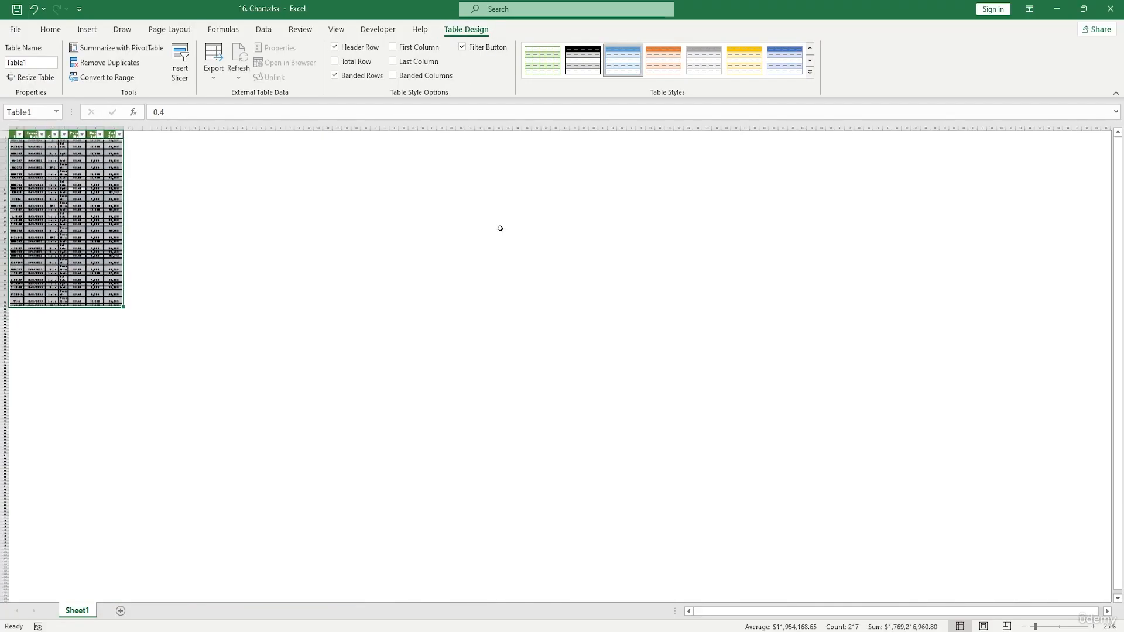
scroll(364, 203, "up", 4)
scroll(363, 203, "up", 1)
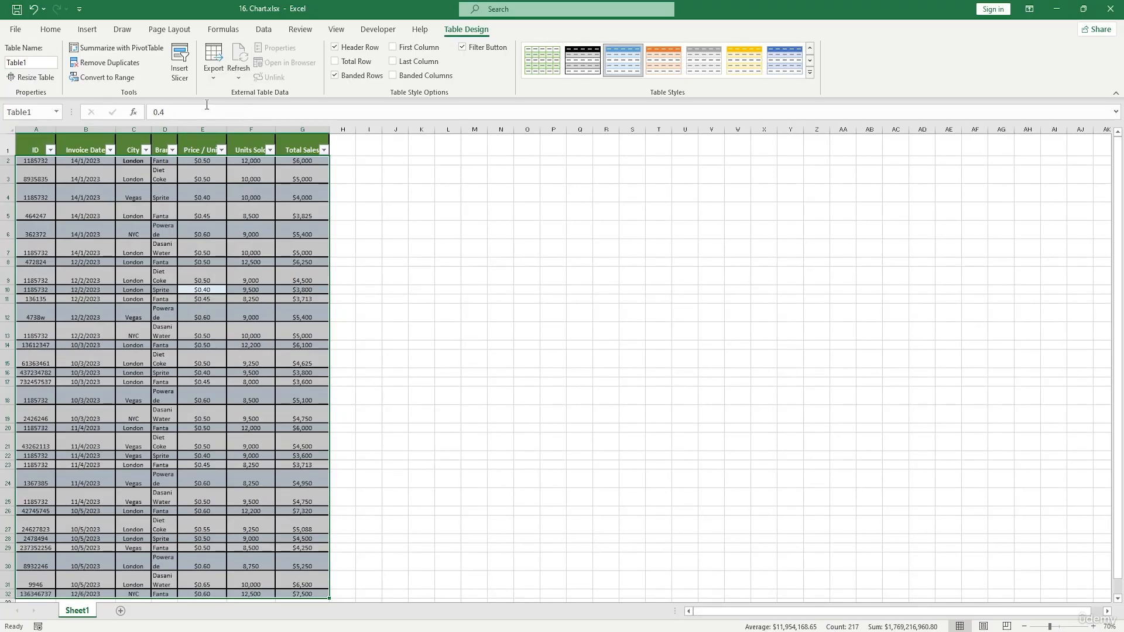
left_click(185, 60)
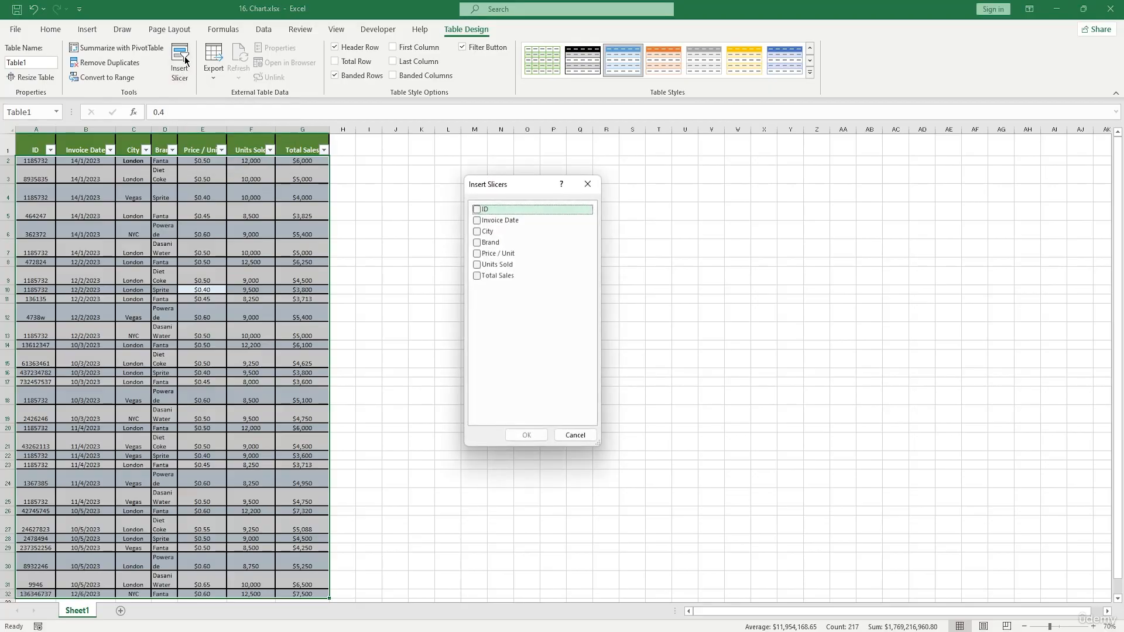
left_click(474, 210)
left_click(479, 222)
left_click(477, 232)
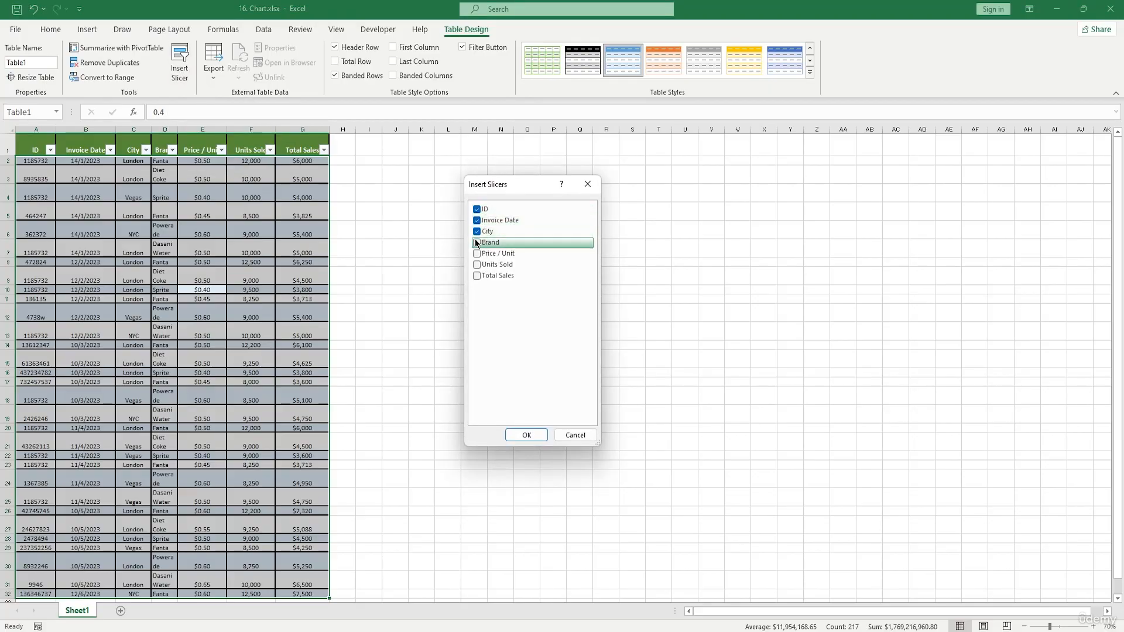
left_click(476, 242)
left_click(476, 254)
left_click(477, 265)
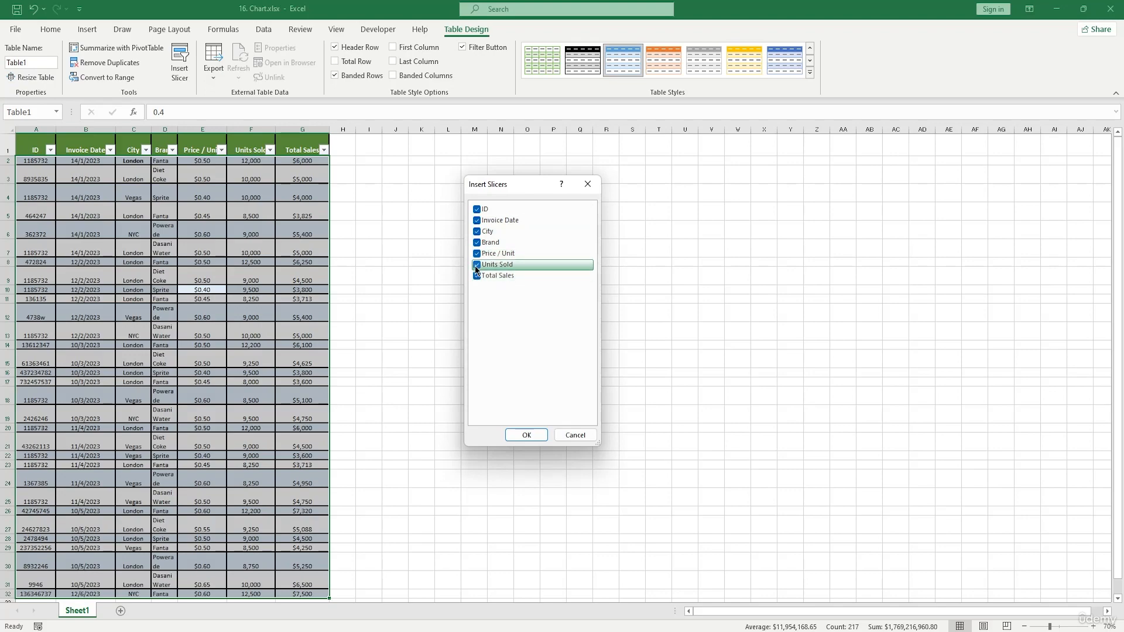
left_click(476, 264)
left_click(477, 254)
left_click(476, 243)
left_click(477, 231)
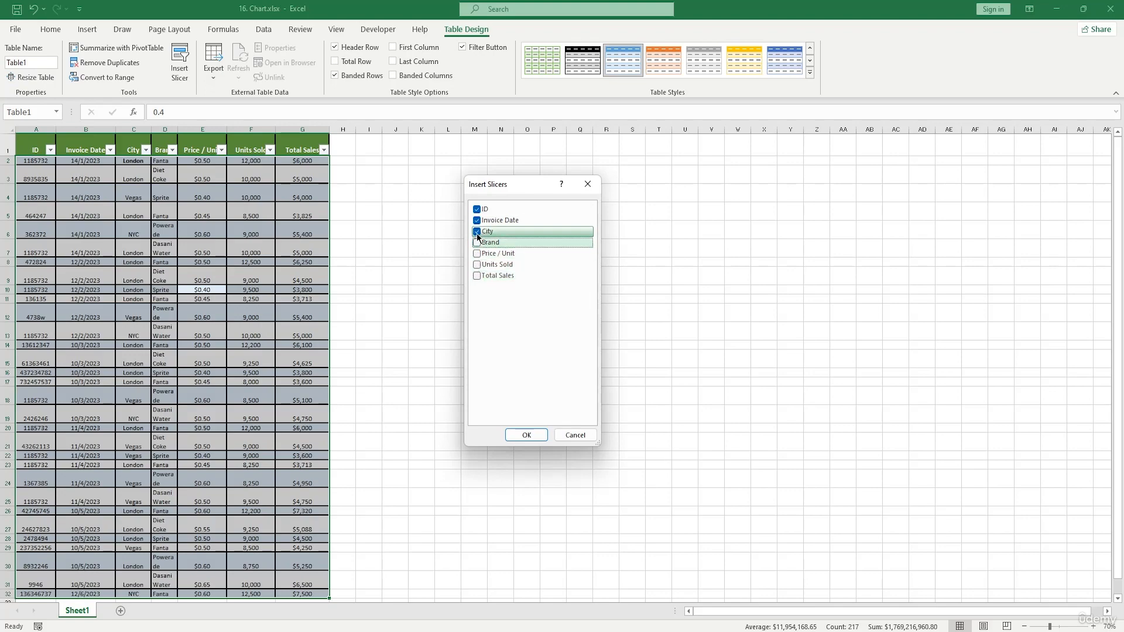
left_click(479, 222)
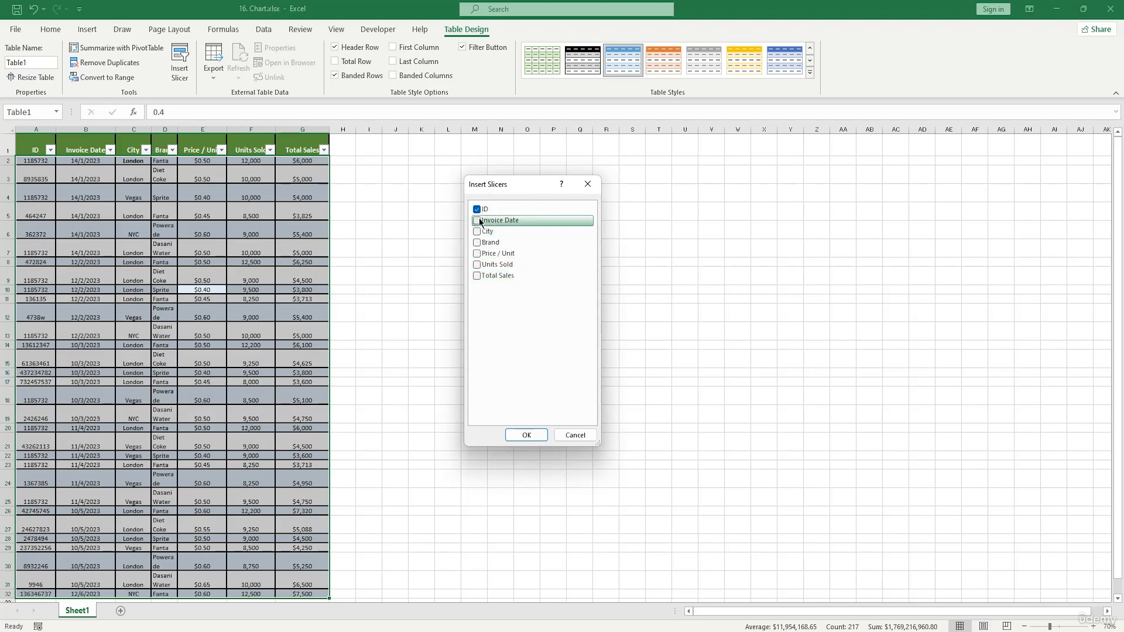
left_click(526, 435)
Move the ID slicer beside the table.
left_click_drag(547, 314, 488, 200)
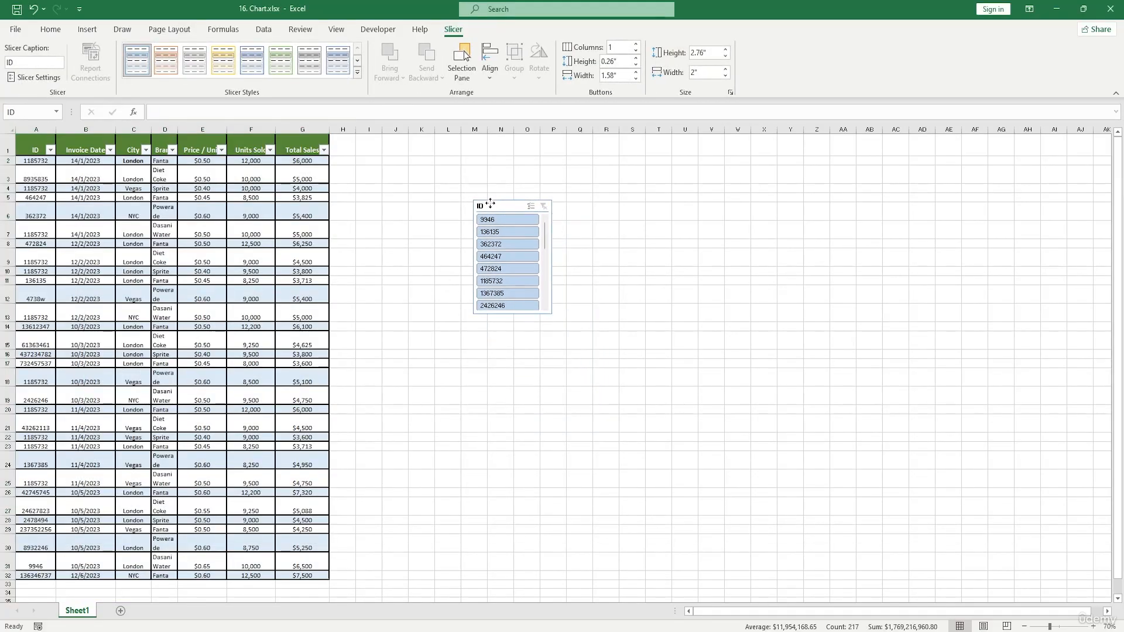
scroll(505, 233, "down", 3)
scroll(509, 234, "up", 2)
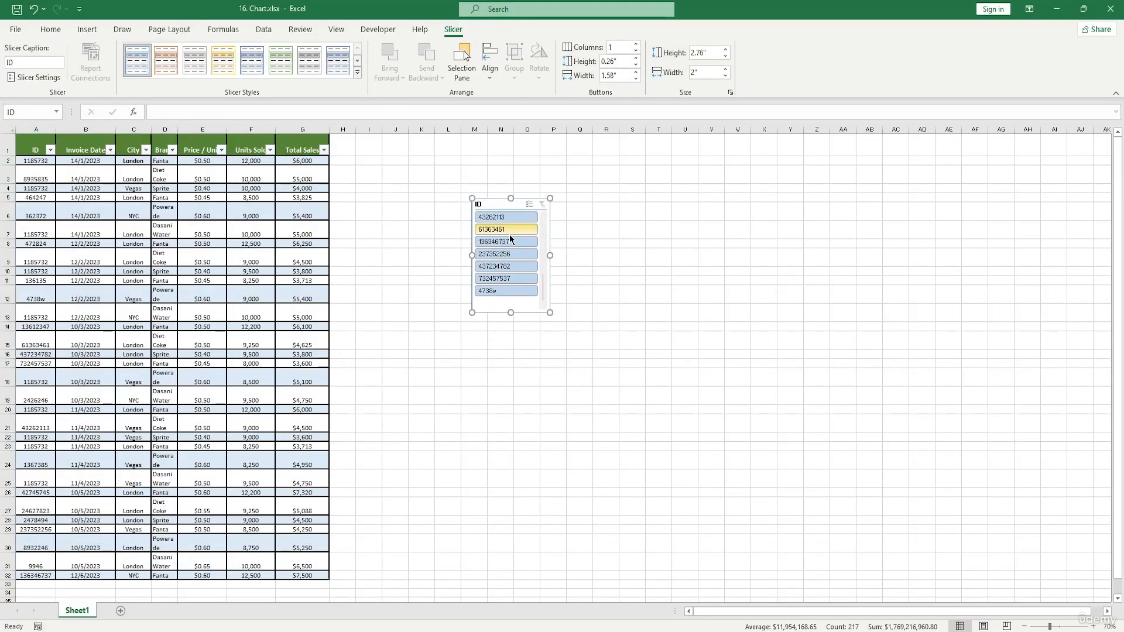
Filter the table by several different IDs with the slicer, then clear the slicer filter.
left_click(499, 229)
left_click(500, 241)
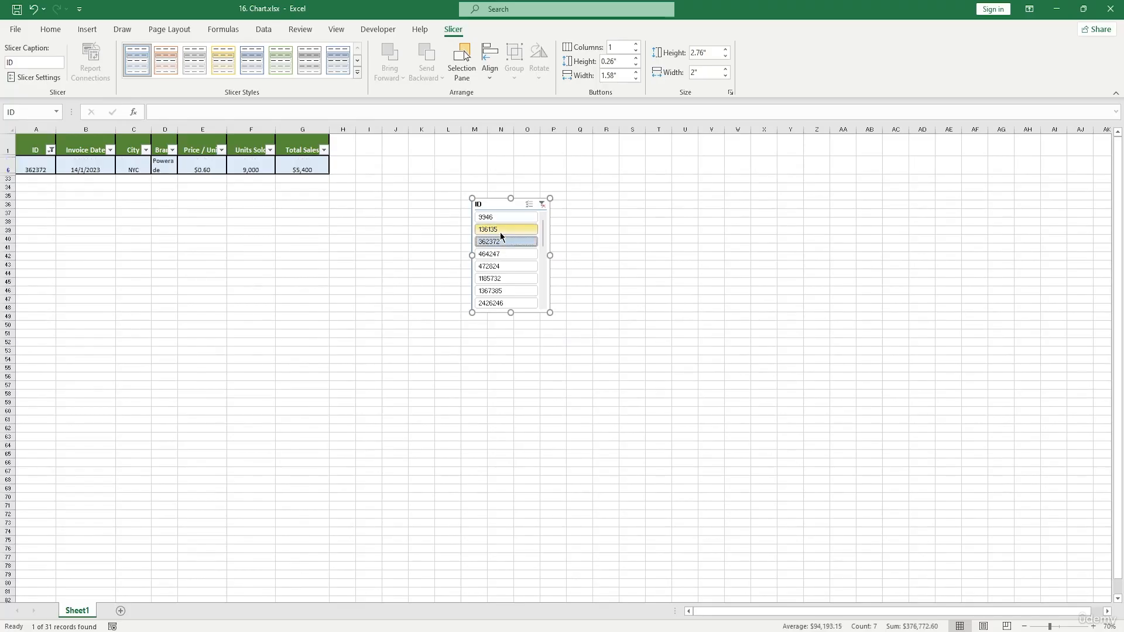
left_click(500, 231)
left_click(507, 243)
left_click(504, 266)
left_click(501, 290)
left_click(497, 253)
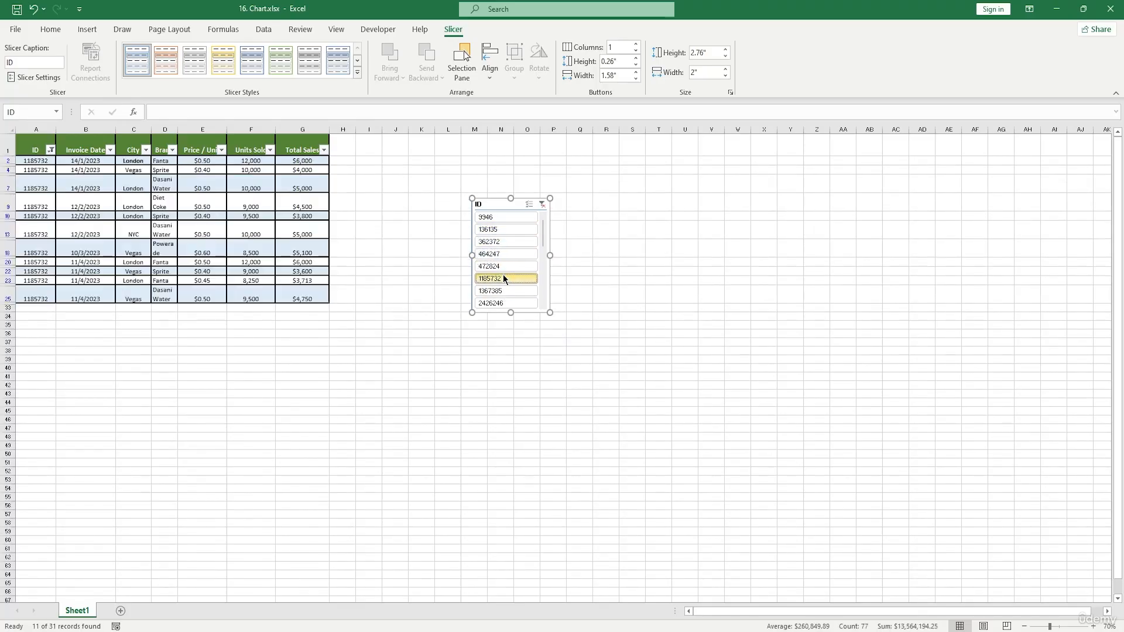
scroll(505, 280, "down", 3)
left_click(506, 281)
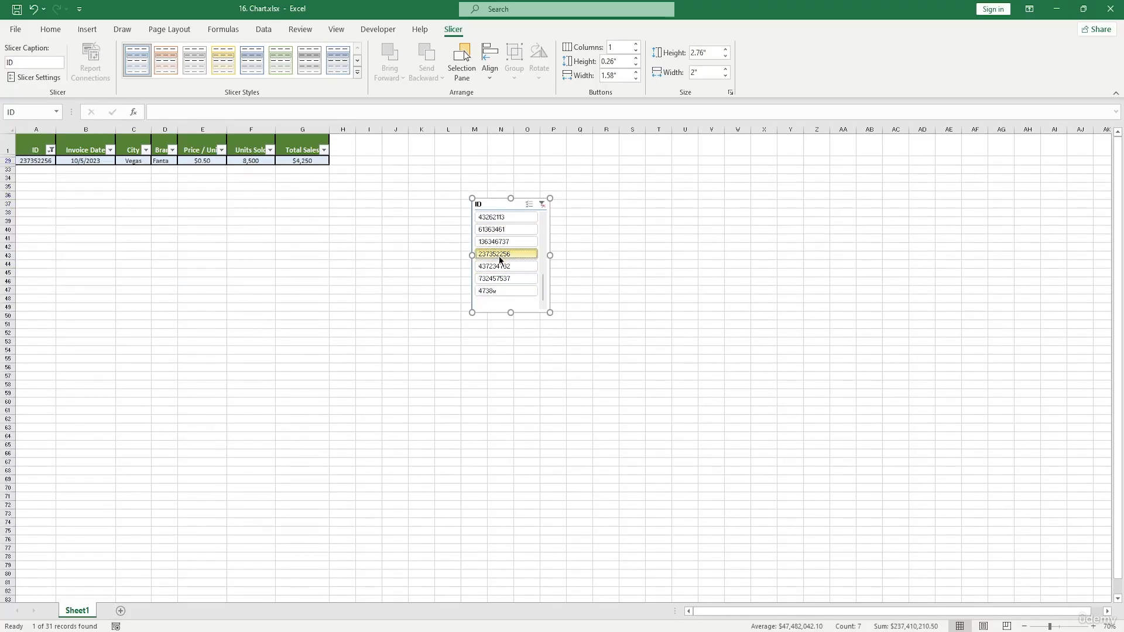
left_click(499, 255)
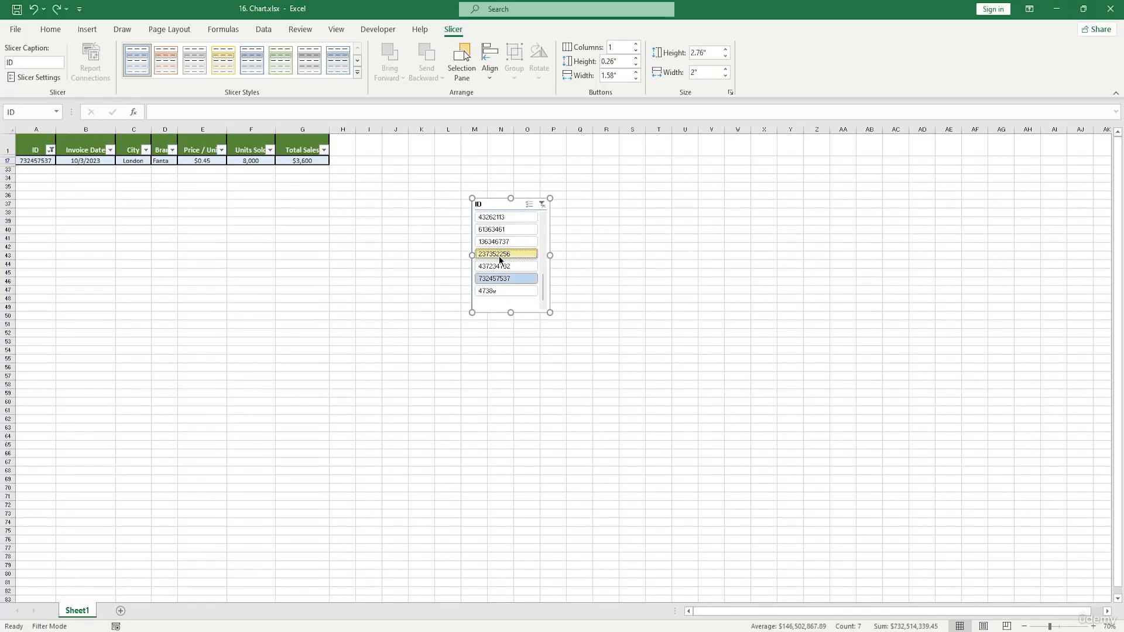
left_click(542, 204)
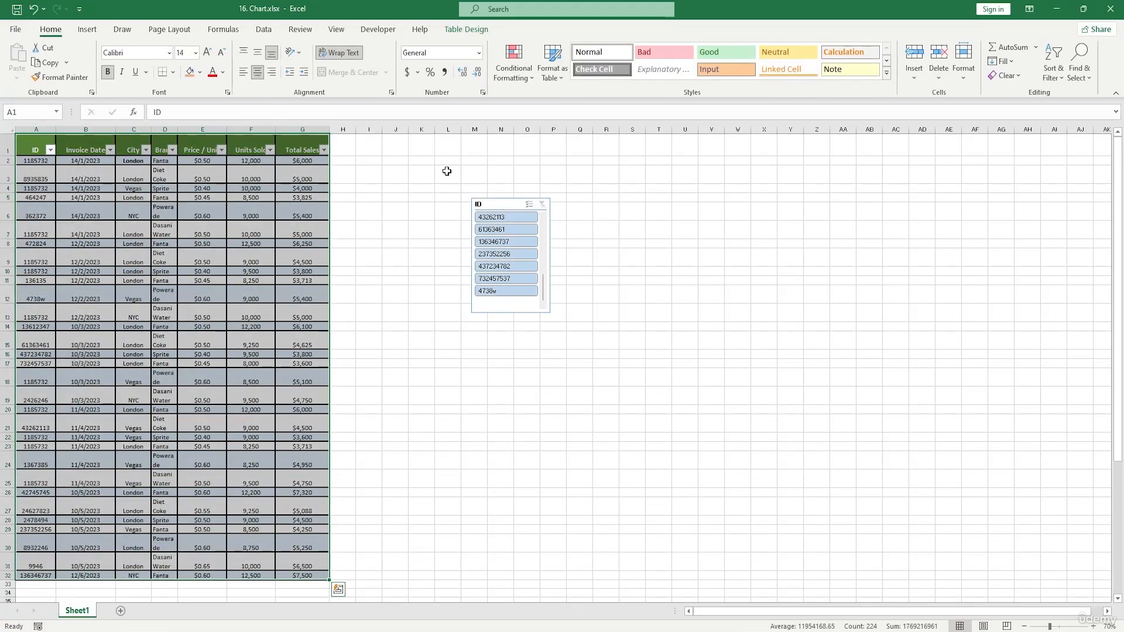
Filter the table to ID 437234782 with the slicer and delete the slicer.
left_click_drag(447, 171, 529, 319)
left_click(507, 266)
scroll(541, 223, "up", 3)
left_click(503, 205)
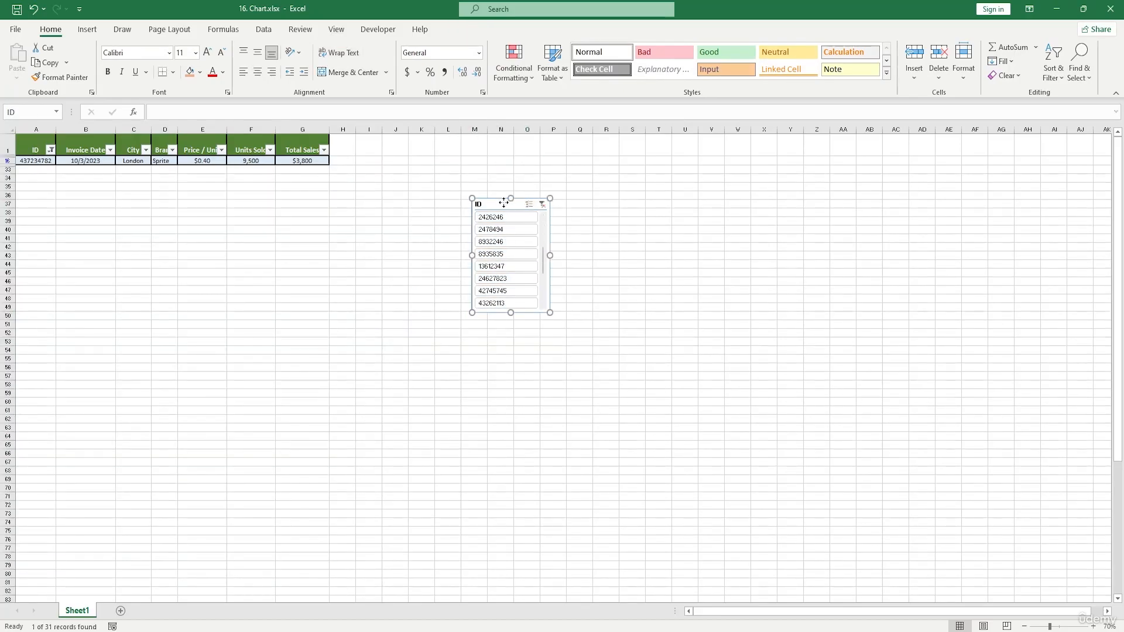
key("Delete")
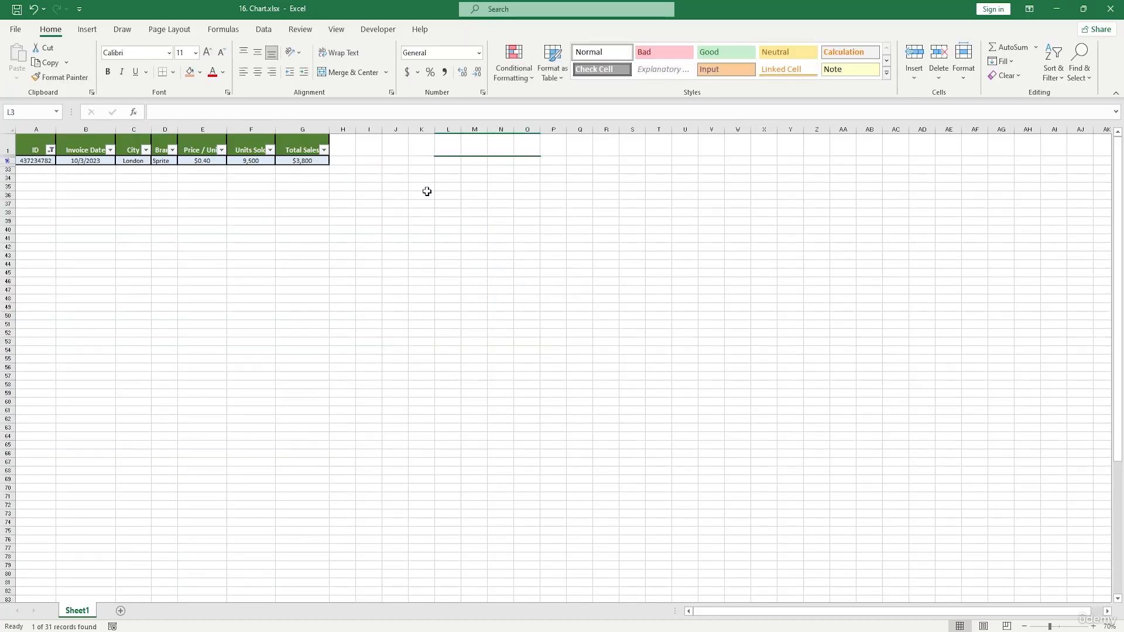
Undo the slicer deletion, then delete the slicer again.
key("ctrl+z")
key("ctrl+z")
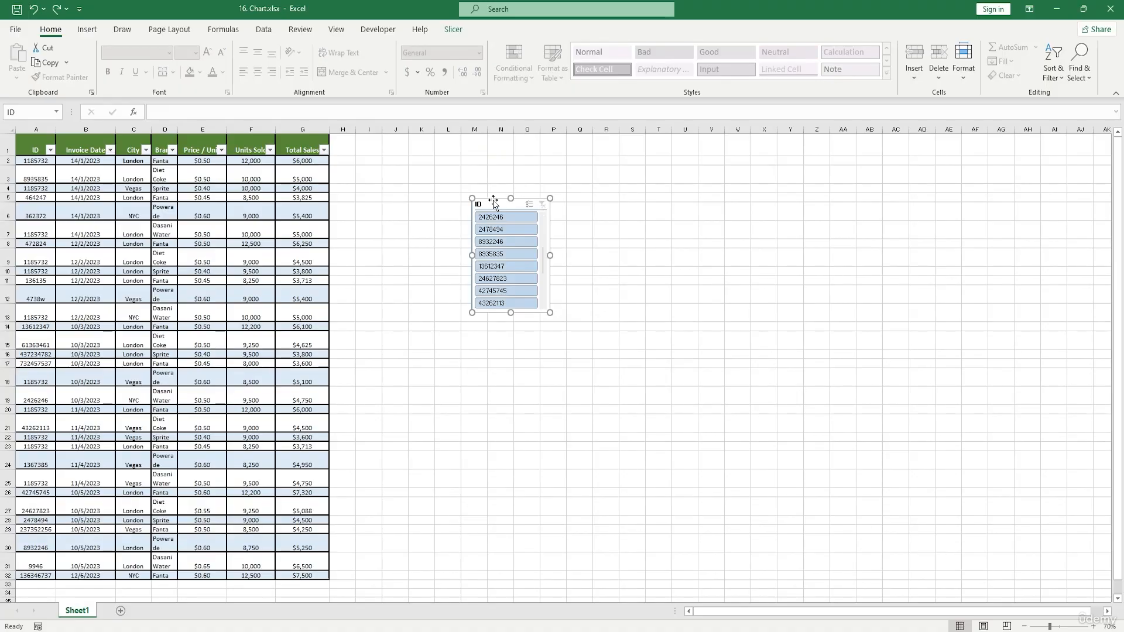
key("Delete")
left_click(346, 188)
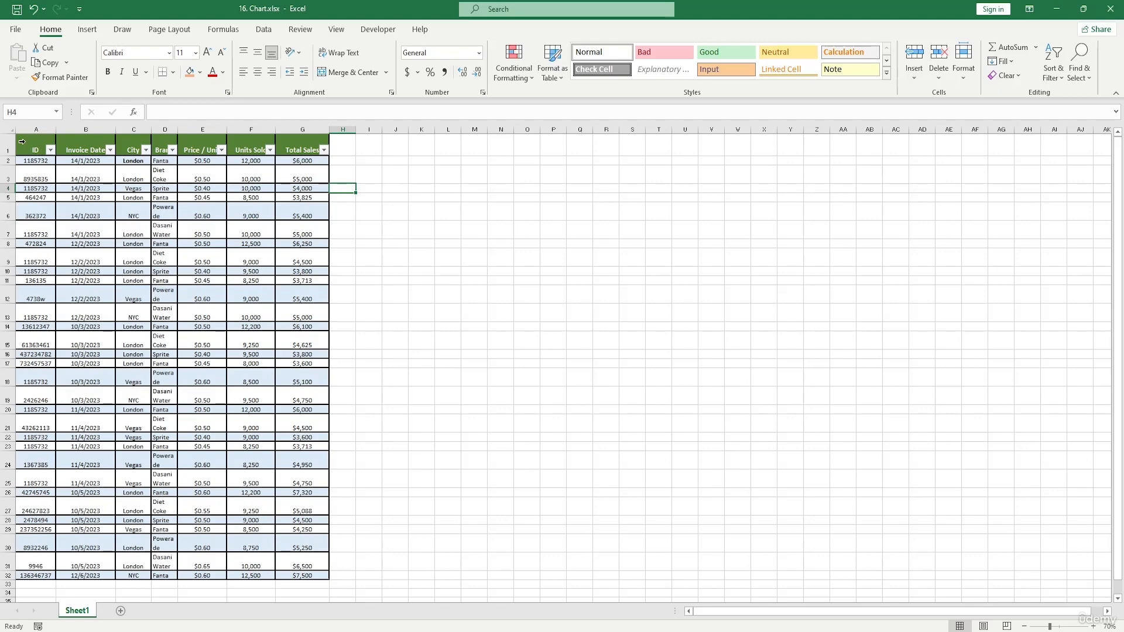
Undo the last four actions to remove the slicer and its filter.
key("ctrl+z")
key("ctrl+z")
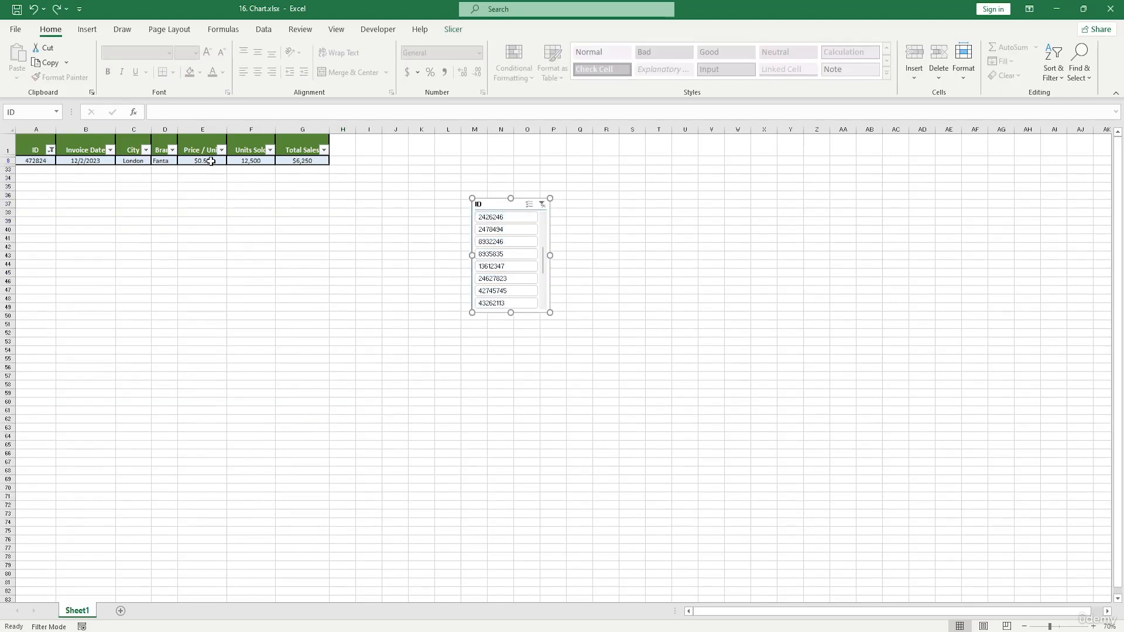
key("ctrl+z")
key("ctrl+z")
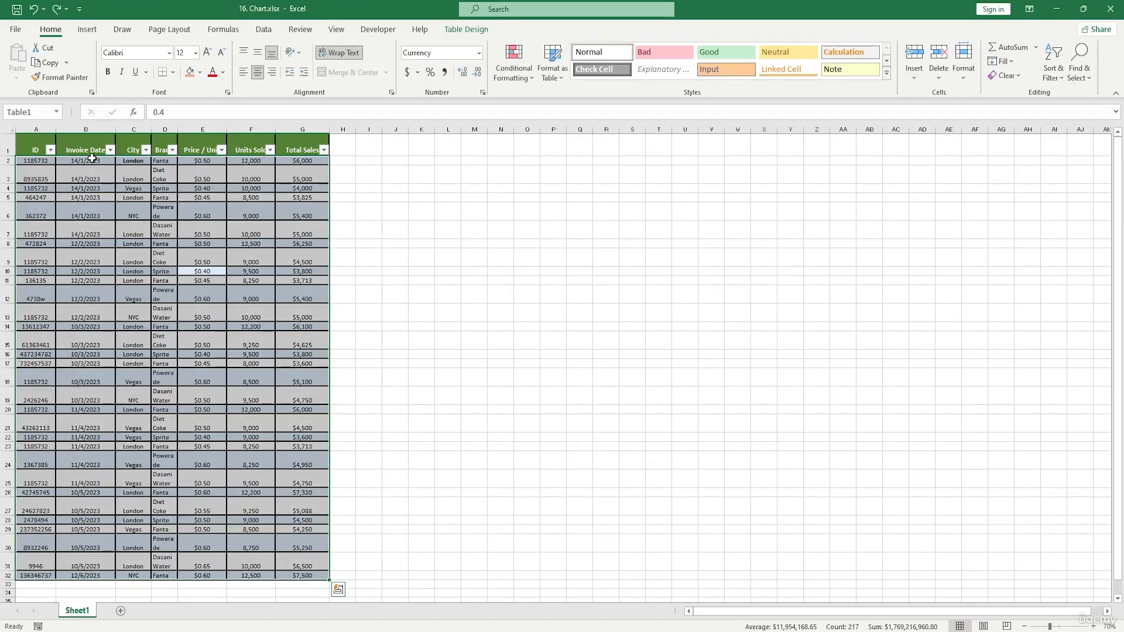
scroll(92, 158, "down", 2, "ctrl")
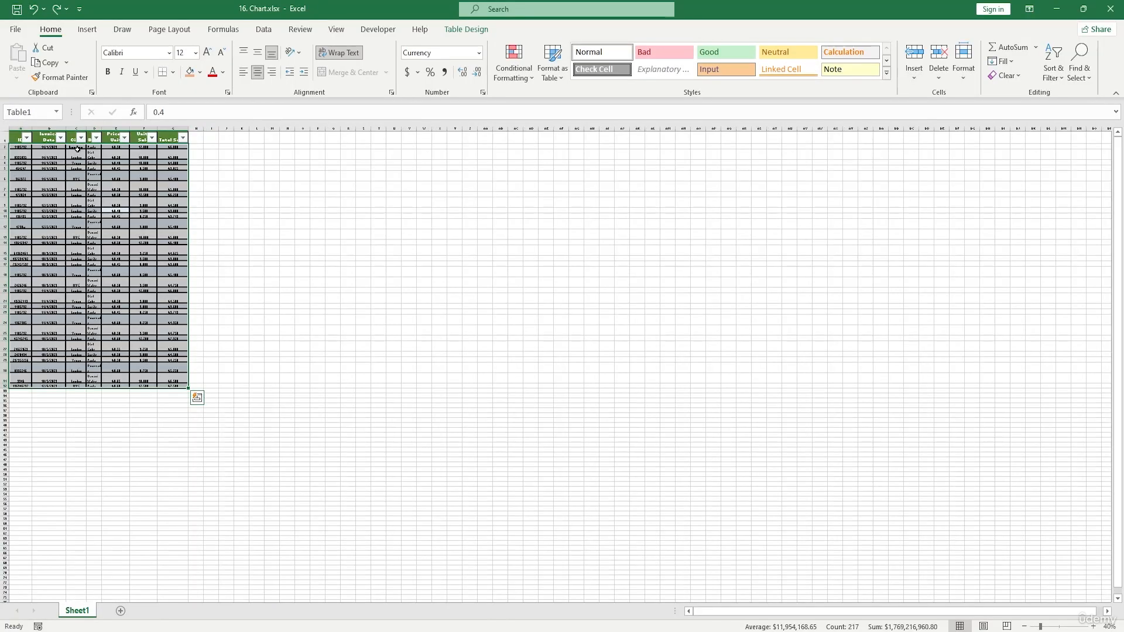
scroll(78, 150, "up", 1, "ctrl")
scroll(77, 150, "up", 2, "ctrl")
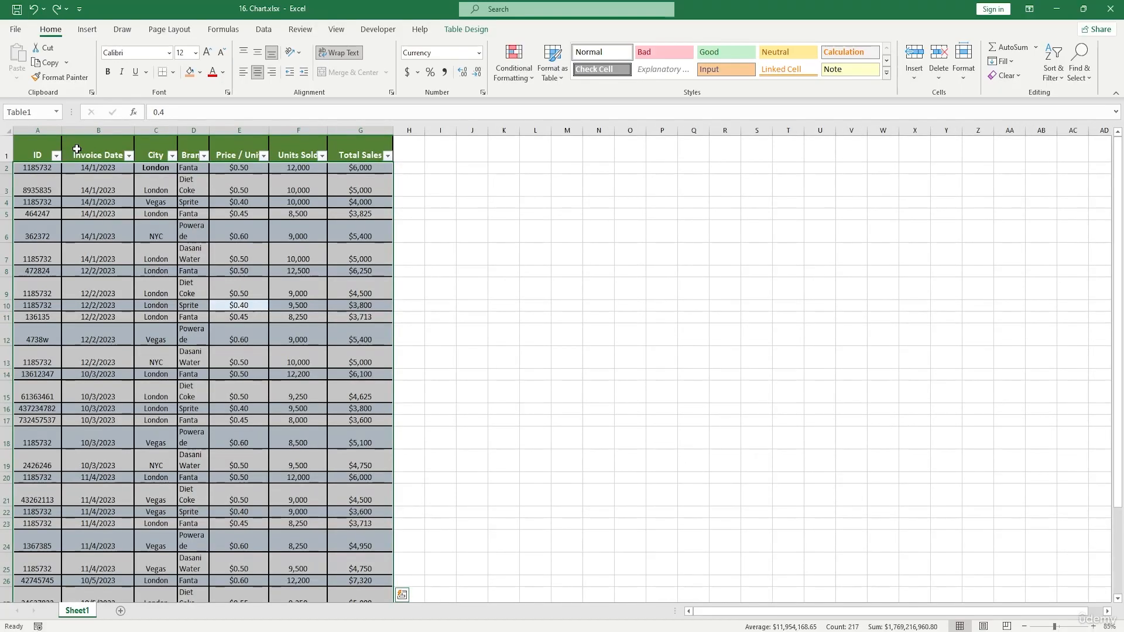
scroll(110, 171, "down", 6)
scroll(110, 171, "up", 6)
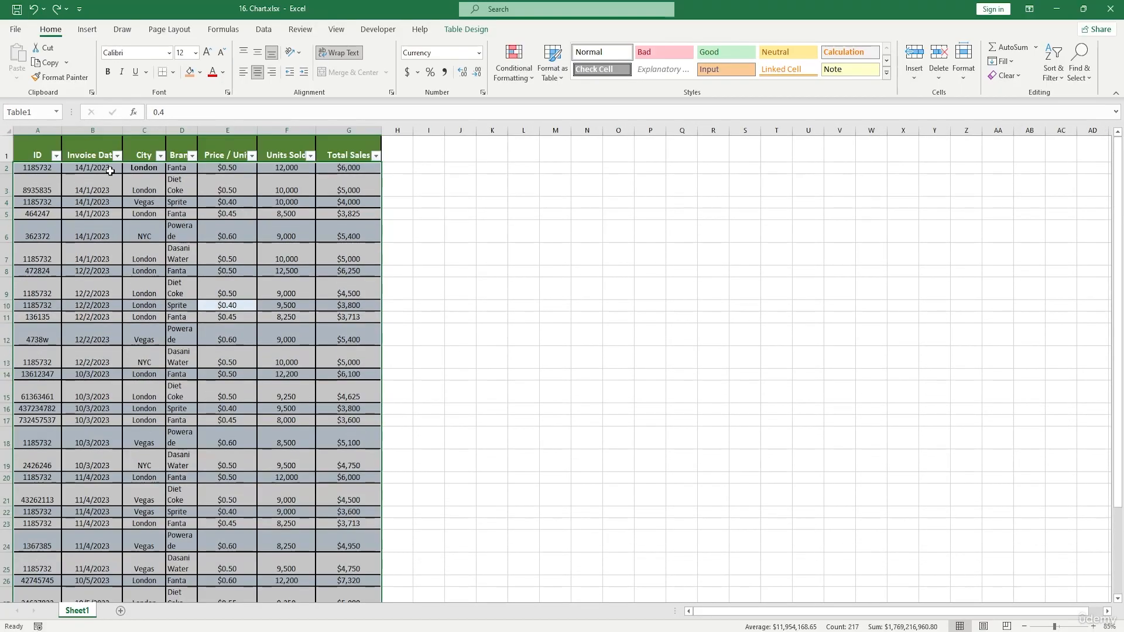
left_click_drag(44, 152, 357, 579)
scroll(242, 247, "up", 2)
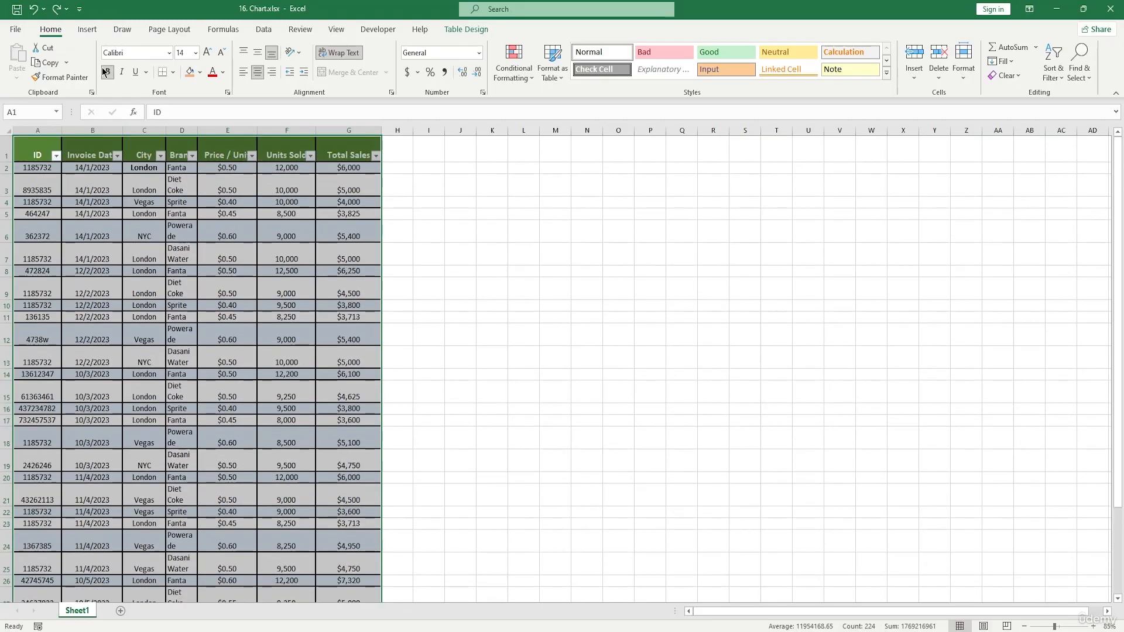
left_click(87, 29)
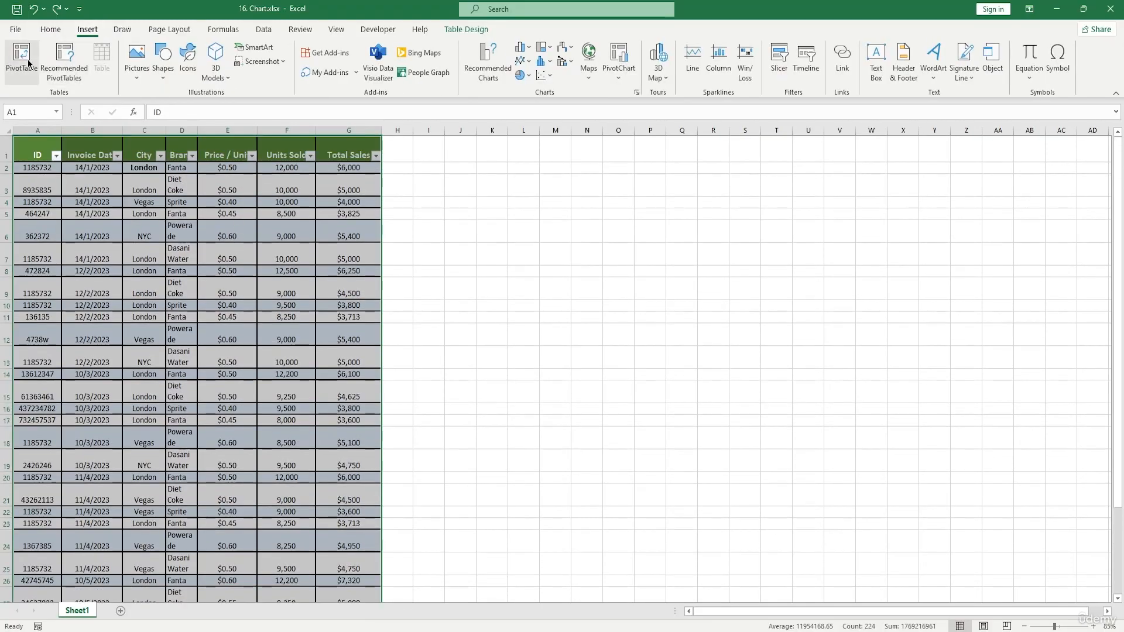
left_click(499, 229)
left_click(191, 156)
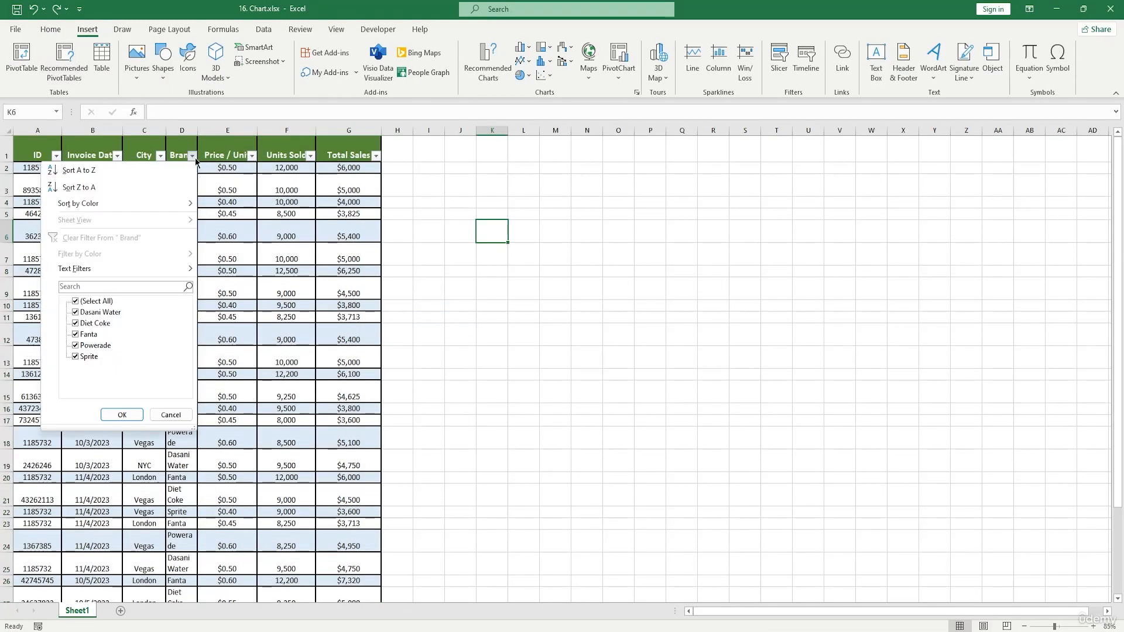
left_click(165, 414)
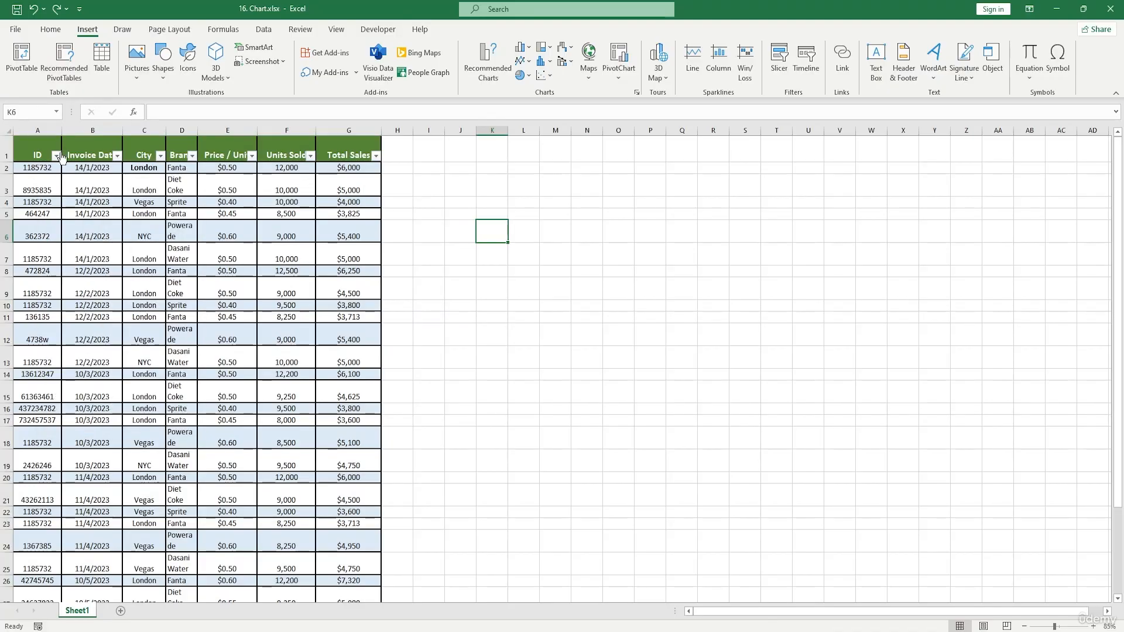
left_click_drag(47, 146, 346, 141)
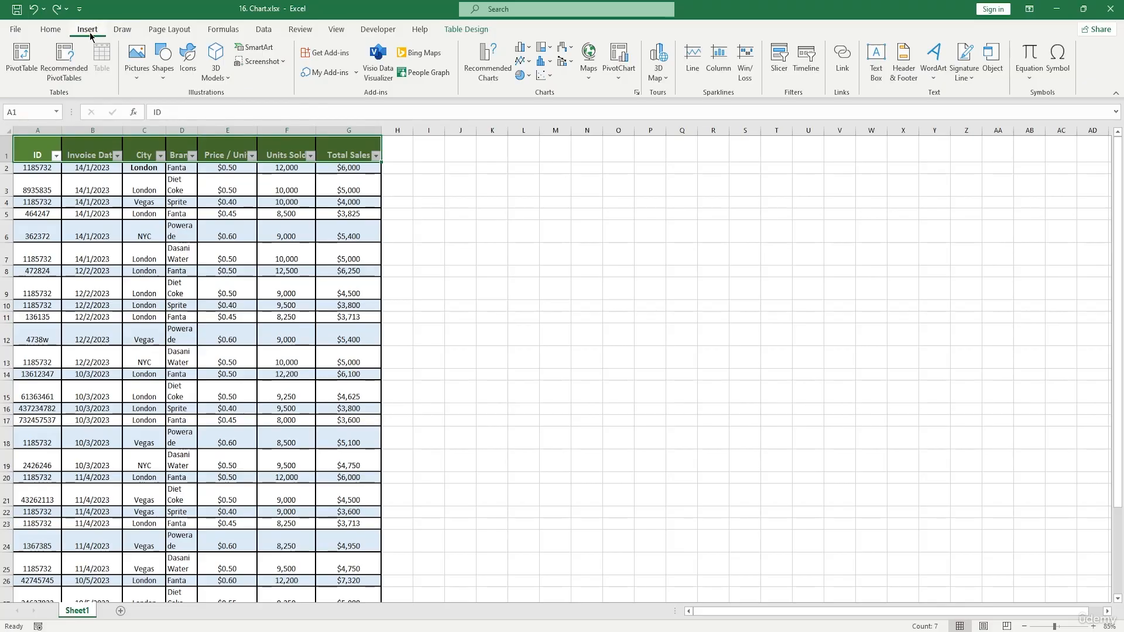
left_click(51, 31)
left_click(321, 202)
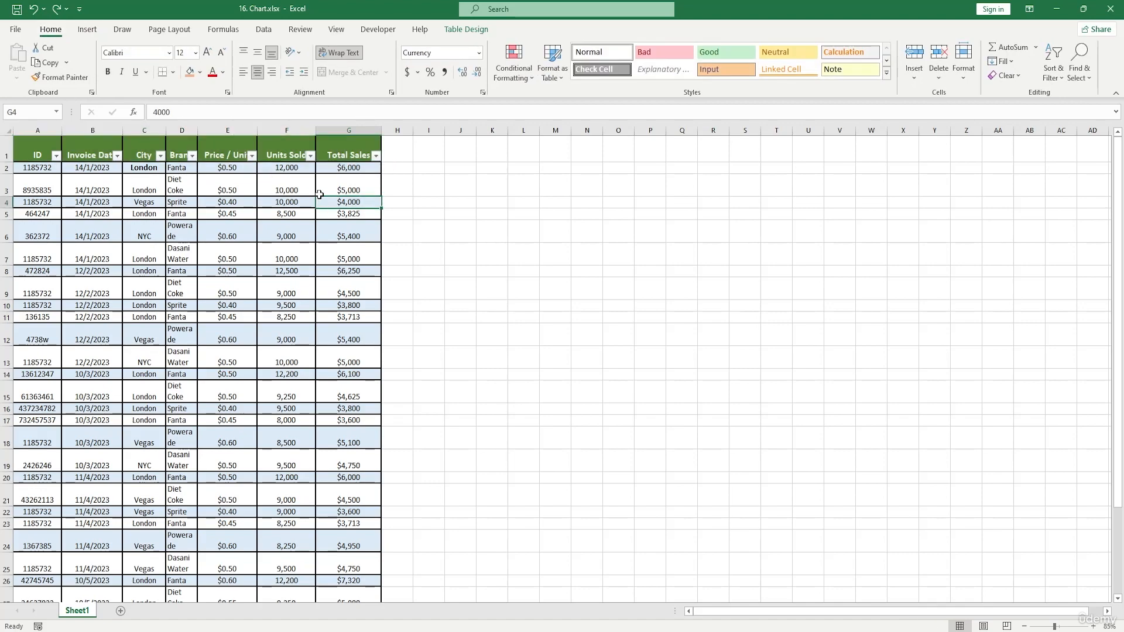
left_click_drag(348, 139, 40, 132)
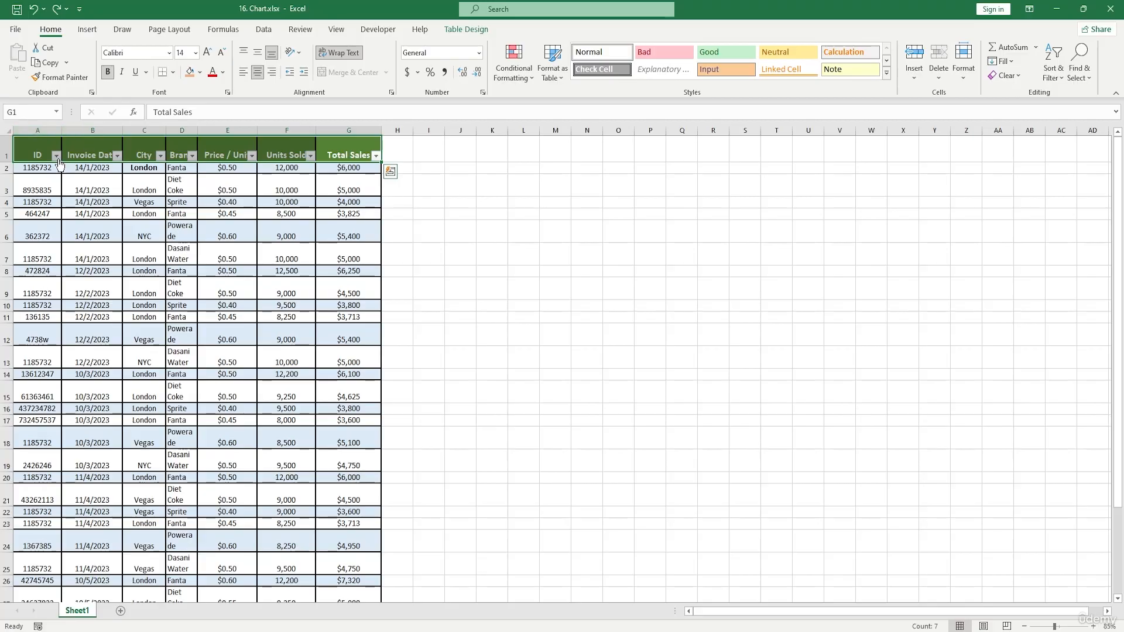
Filter the ID column to exclude IDs 9946, 4738w, 437234782 and 136346737.
left_click(57, 157)
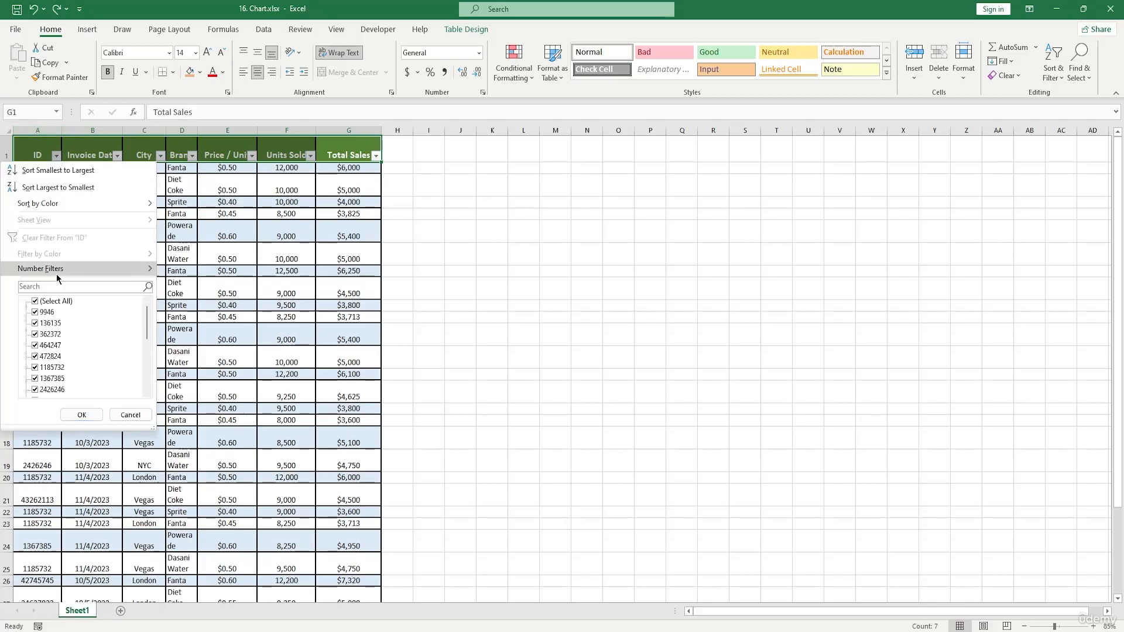
left_click(36, 313)
scroll(50, 392, "down", 5)
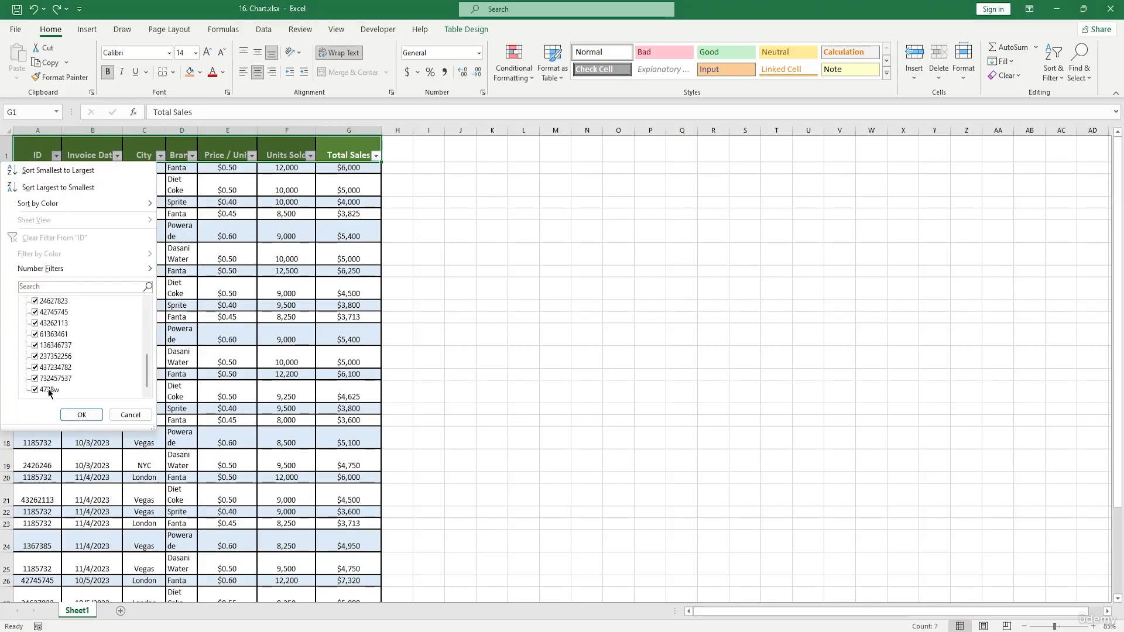
left_click(36, 389)
left_click(35, 367)
left_click(35, 345)
left_click(81, 415)
Filter the City column to exclude London.
scroll(85, 409, "down", 6)
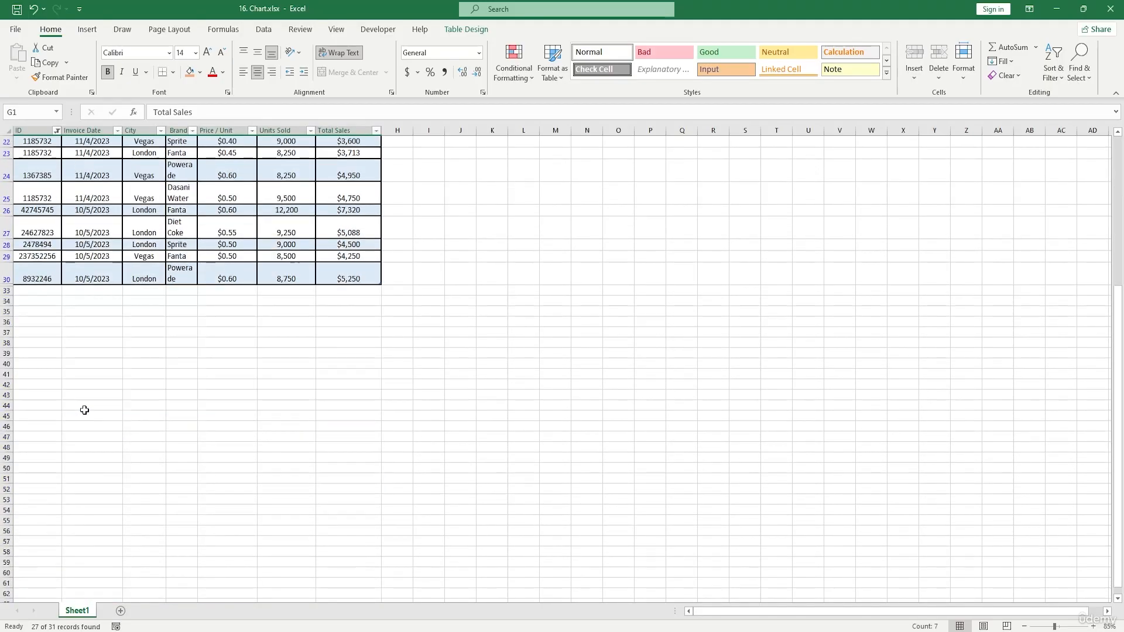
scroll(85, 409, "up", 5)
scroll(85, 409, "down", 4)
scroll(69, 420, "up", 4)
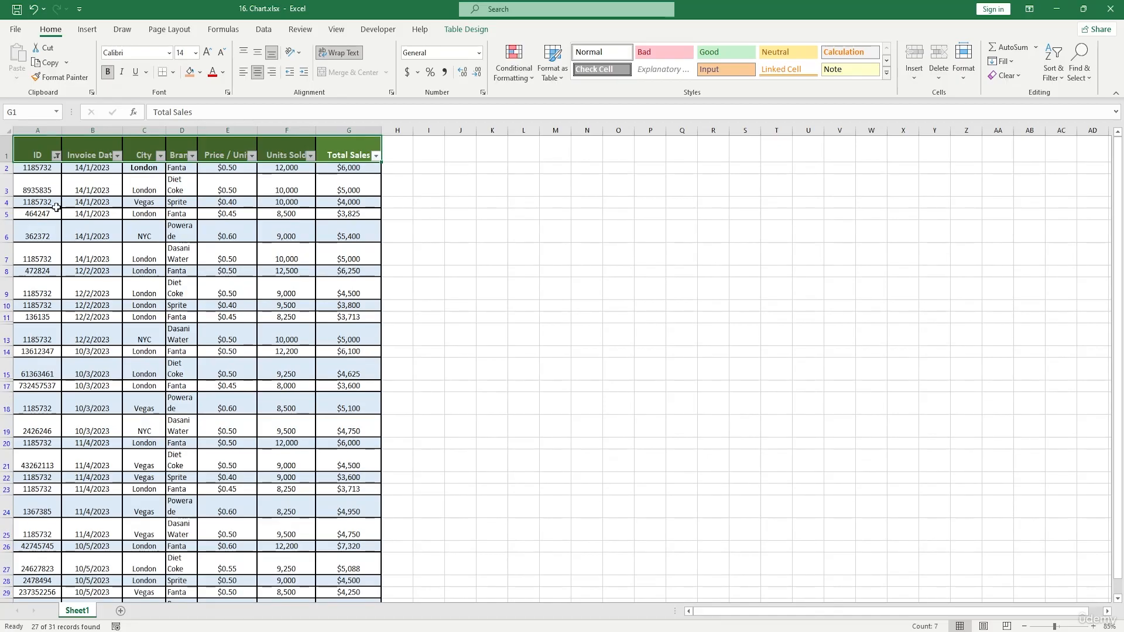
left_click(159, 155)
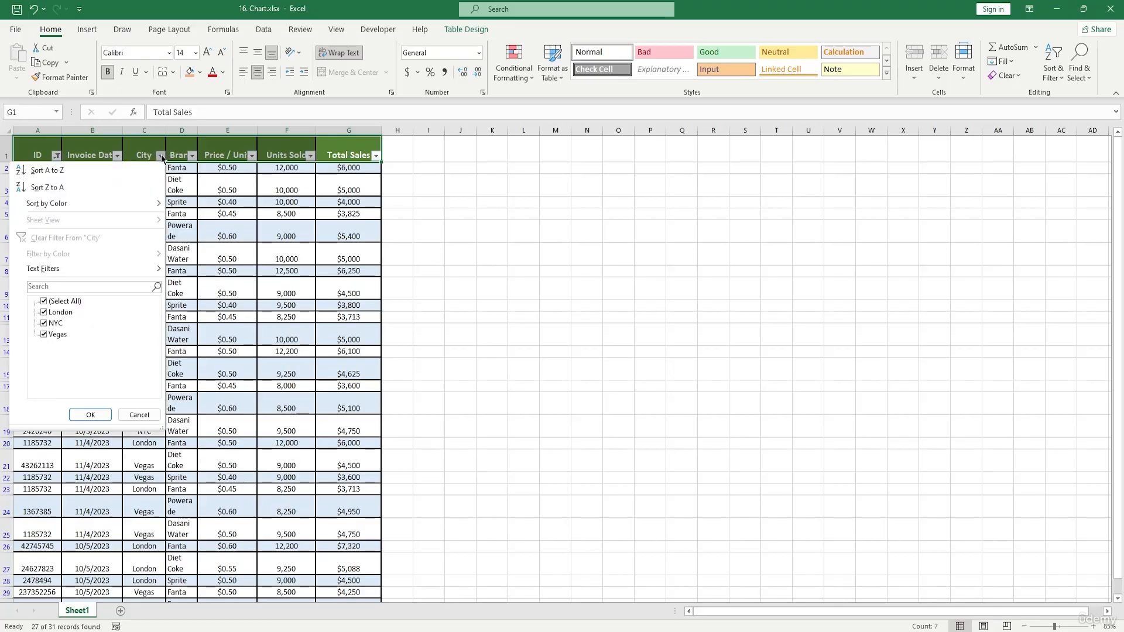
left_click(42, 314)
left_click(90, 414)
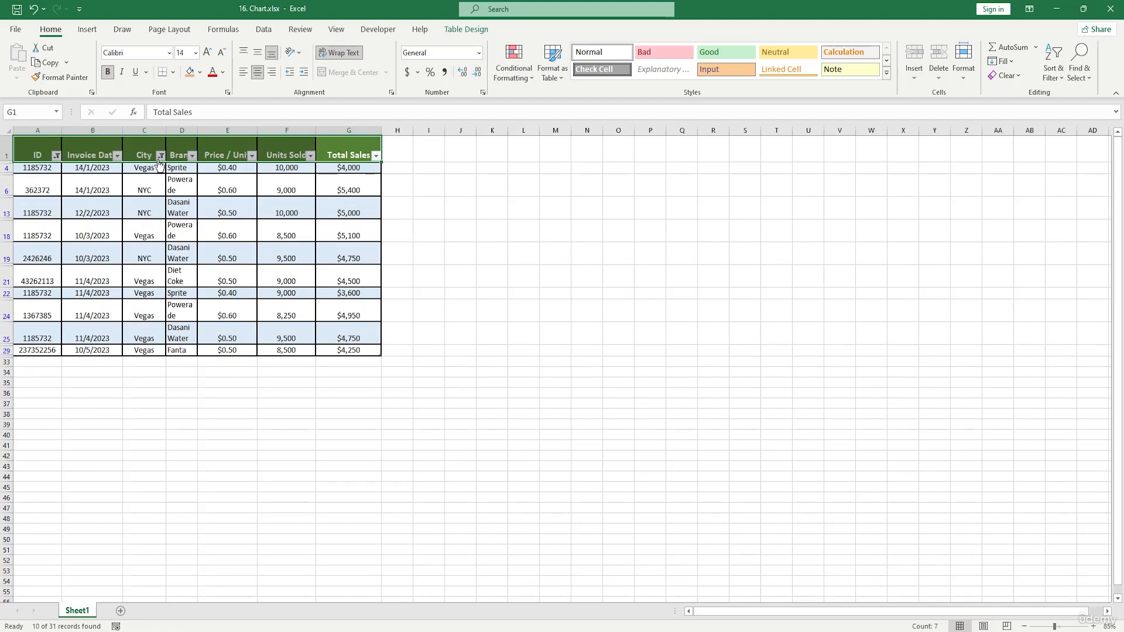
Narrow the City filter further so only Vegas rows are shown.
left_click(159, 156)
left_click(46, 324)
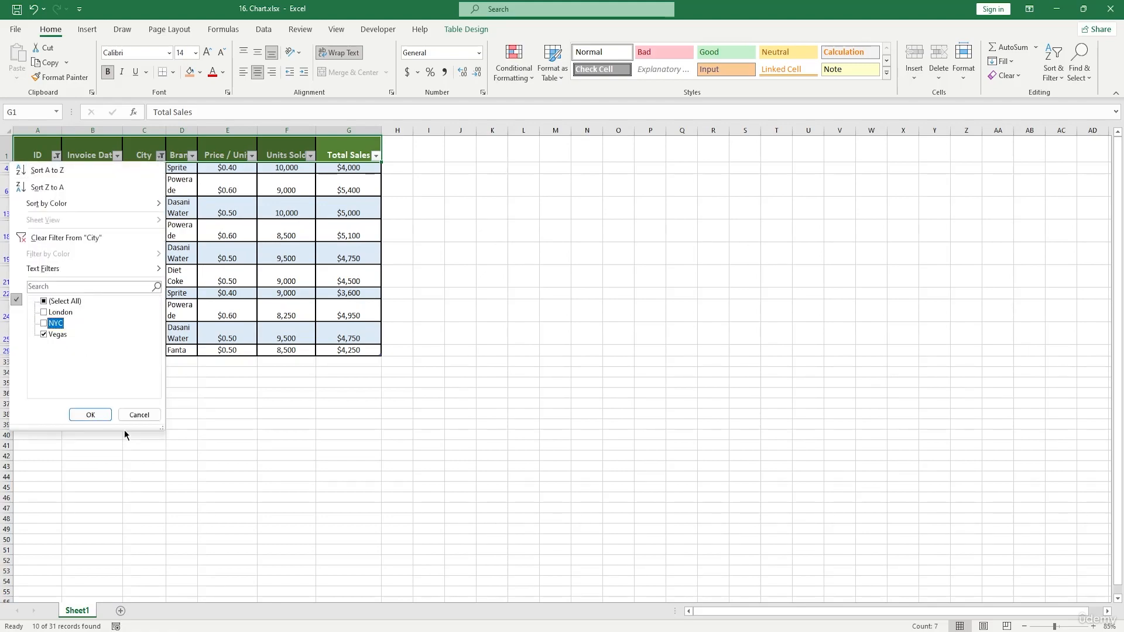
left_click(93, 415)
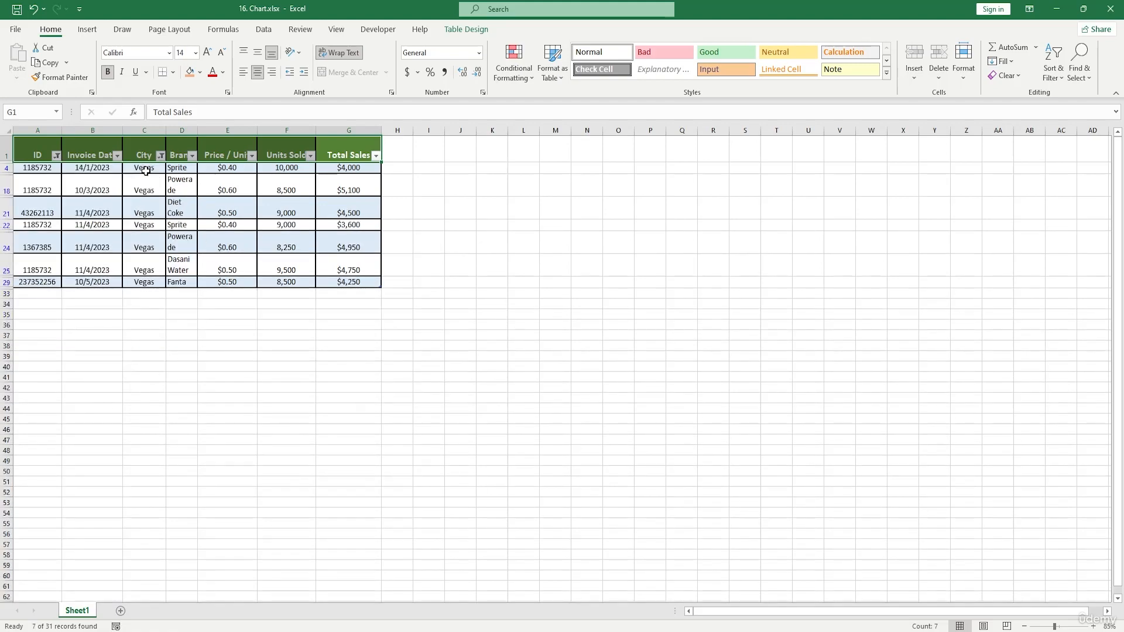
Clear the ID filter by selecting all IDs again.
left_click_drag(146, 168, 145, 282)
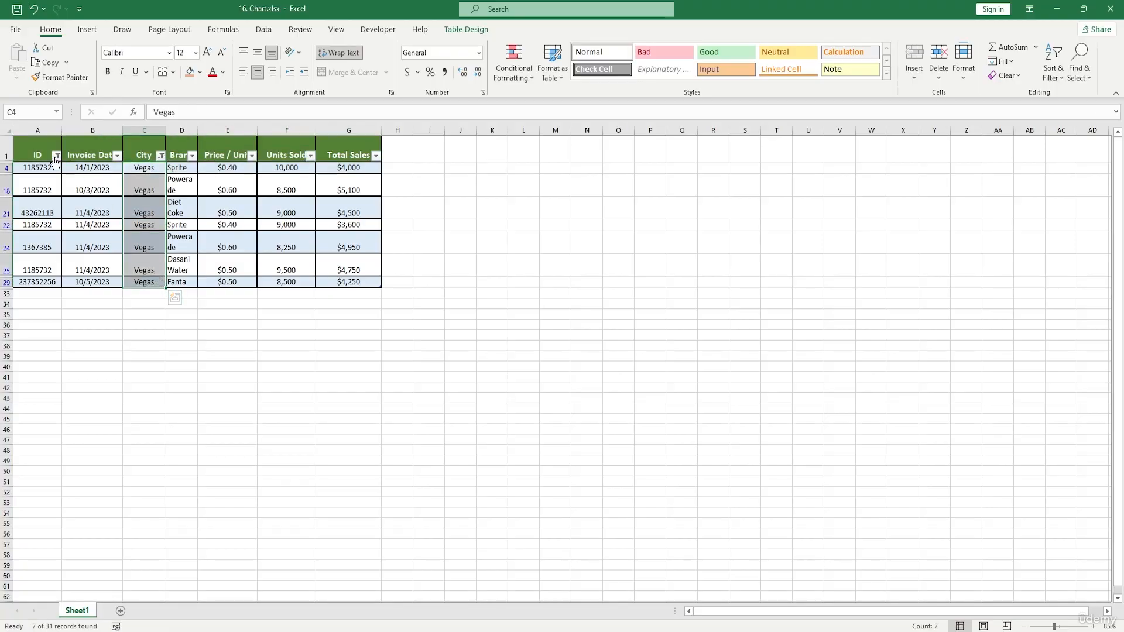
left_click(56, 155)
left_click(35, 302)
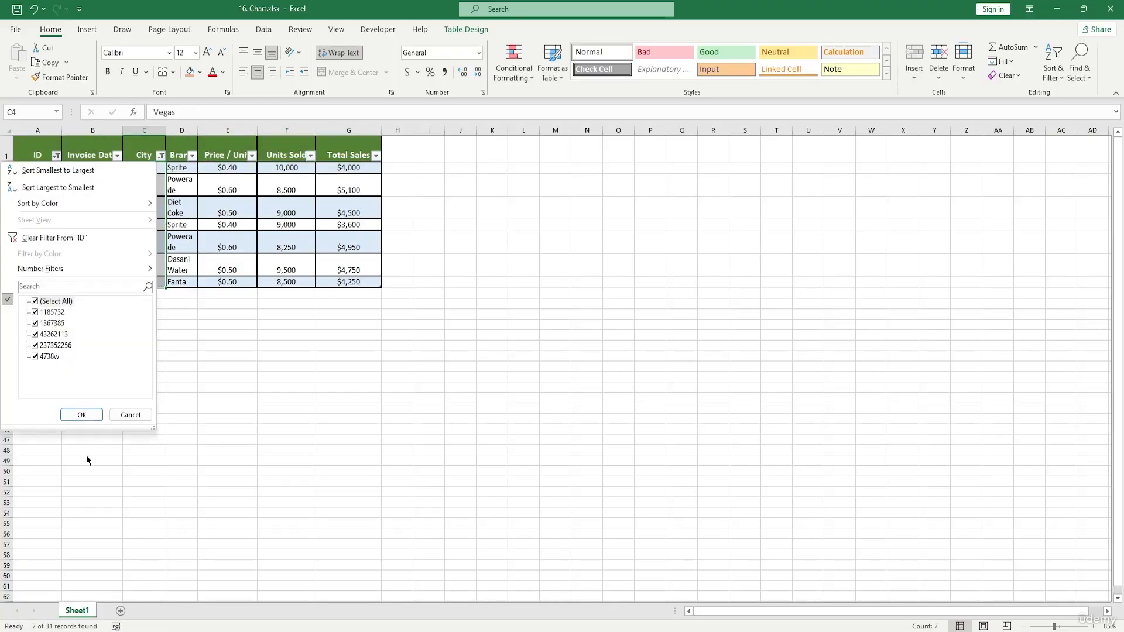
left_click(36, 302)
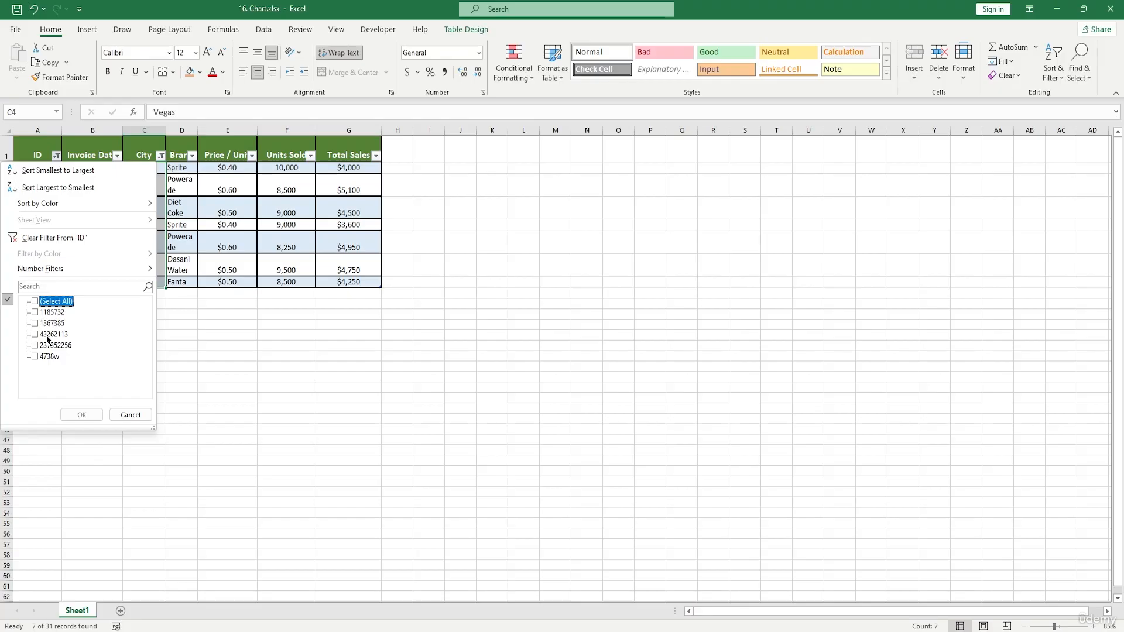
left_click(37, 303)
left_click(82, 414)
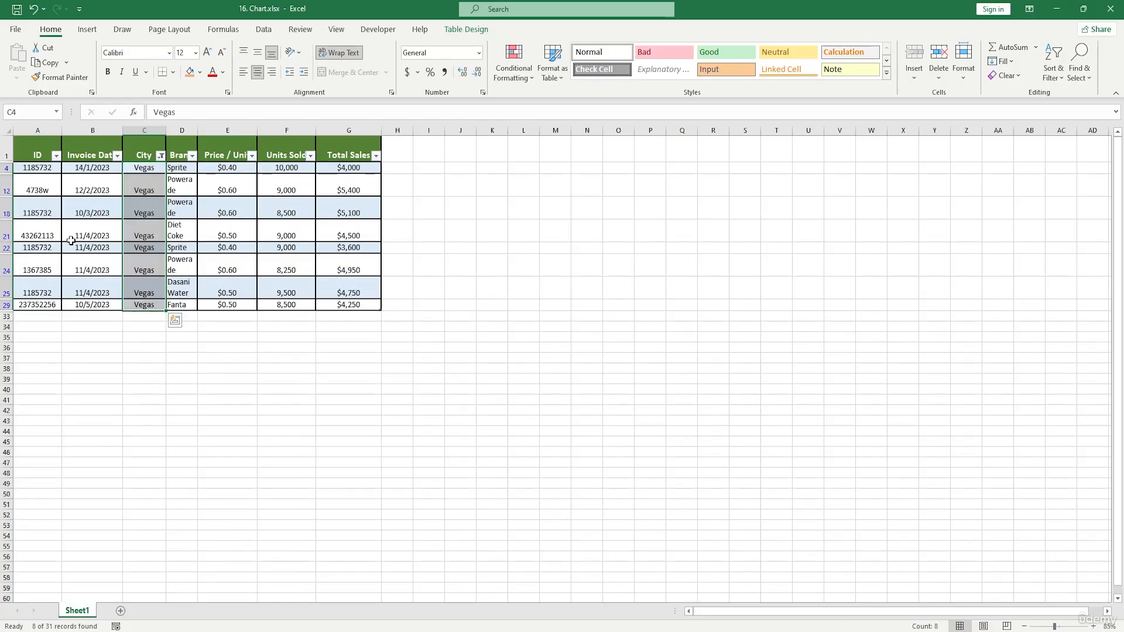
Switch the City filter to show only London rows.
left_click(161, 156)
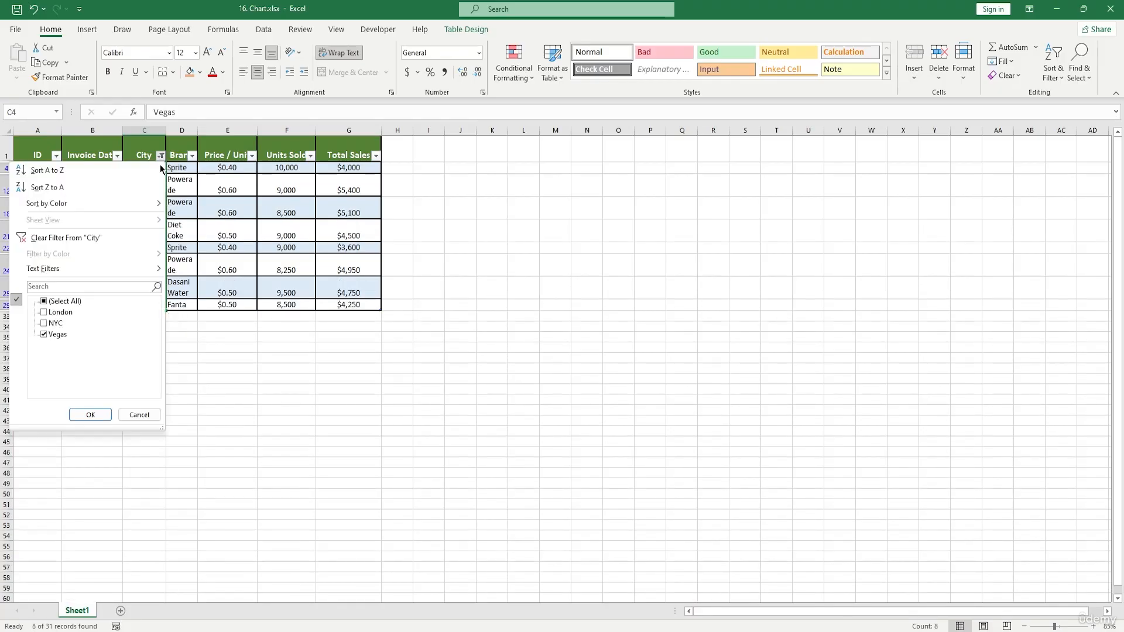
left_click(49, 313)
left_click(45, 336)
left_click(90, 414)
Switch the City filter to show only NYC rows.
left_click_drag(144, 172, 151, 455)
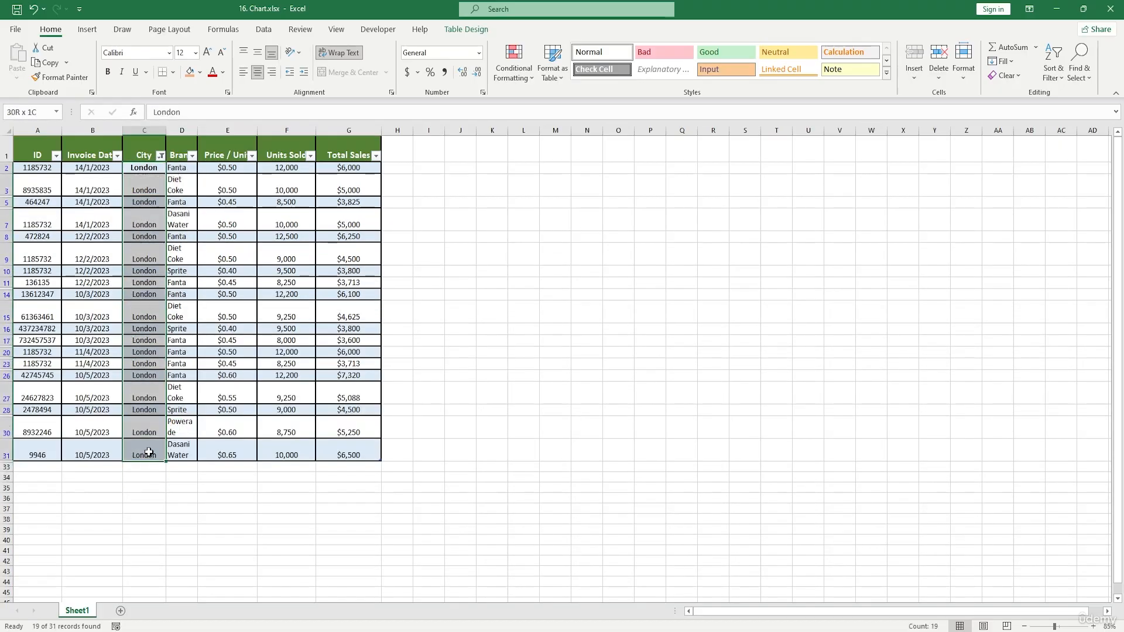
left_click(160, 155)
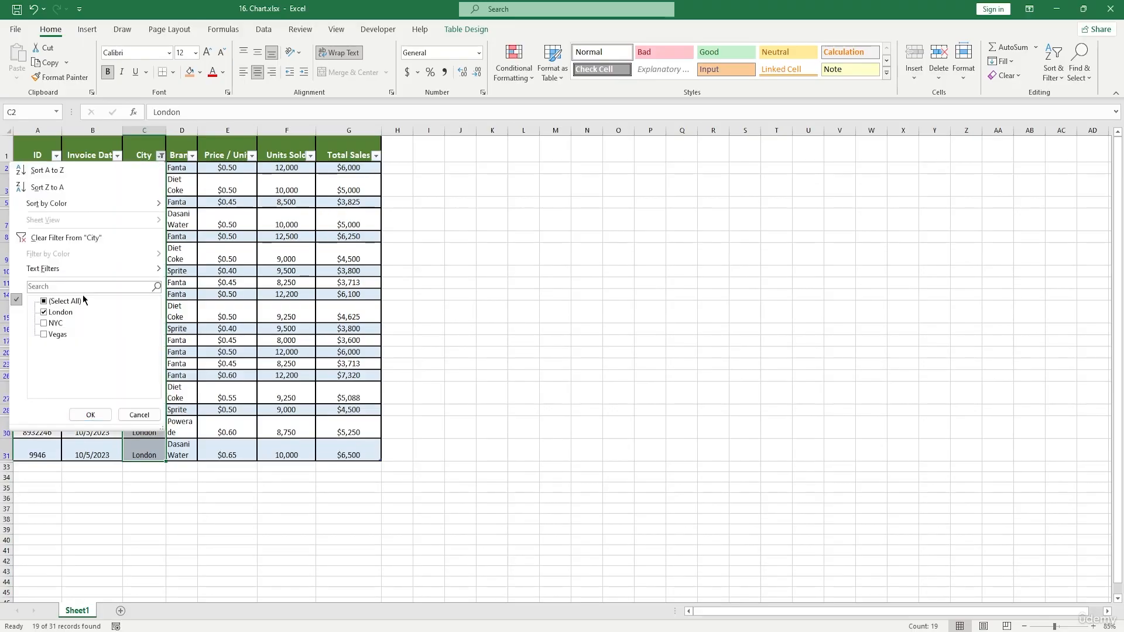
left_click(49, 335)
left_click(43, 334)
left_click(90, 414)
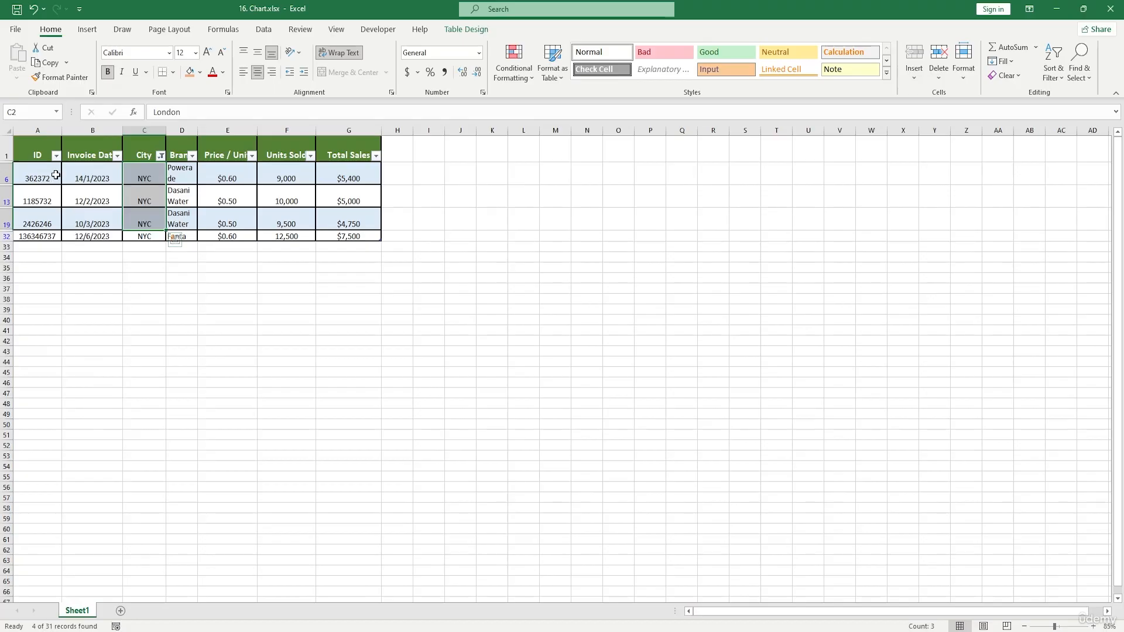
Clear the City filter by selecting all cities.
left_click_drag(57, 175, 394, 254)
left_click(524, 279)
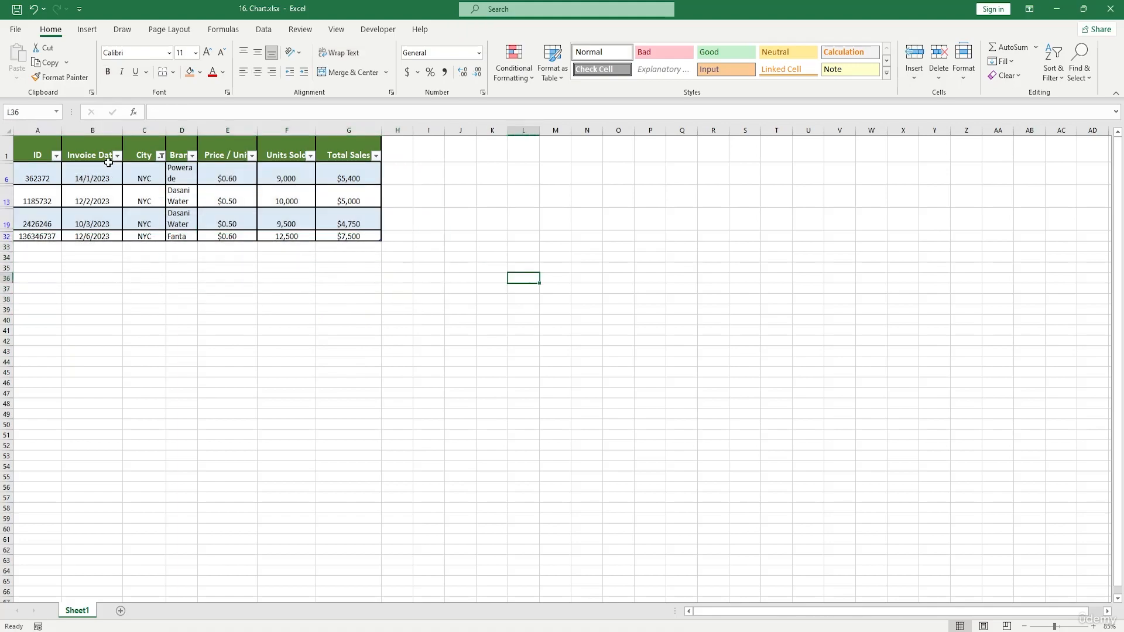
left_click_drag(41, 149, 375, 237)
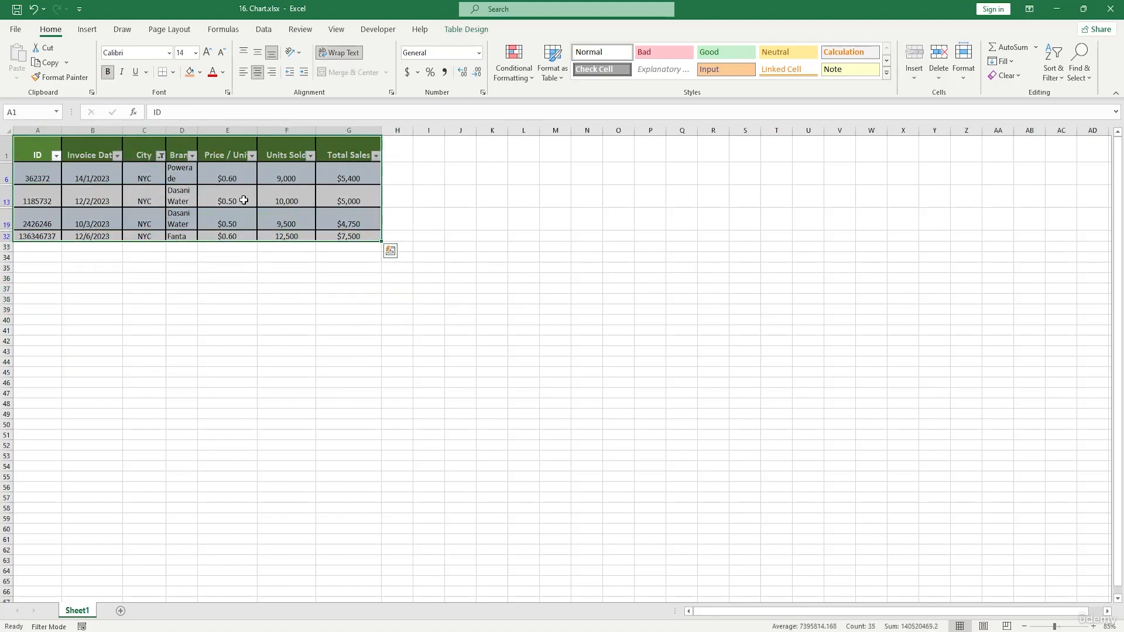
left_click(160, 155)
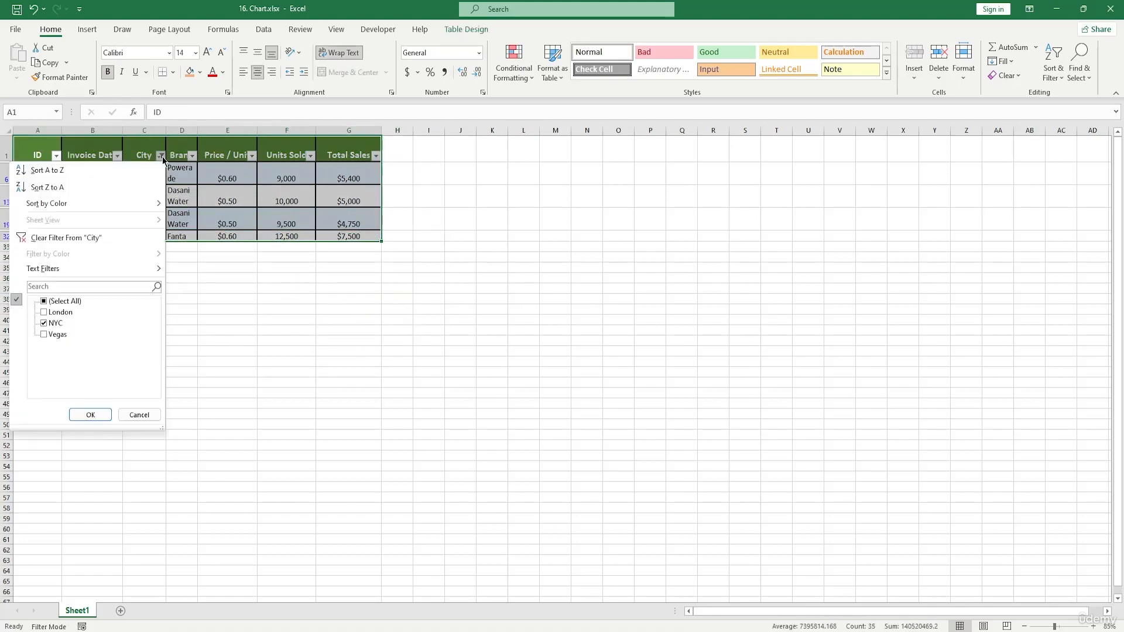
left_click(50, 302)
left_click(48, 302)
left_click(42, 302)
left_click(90, 416)
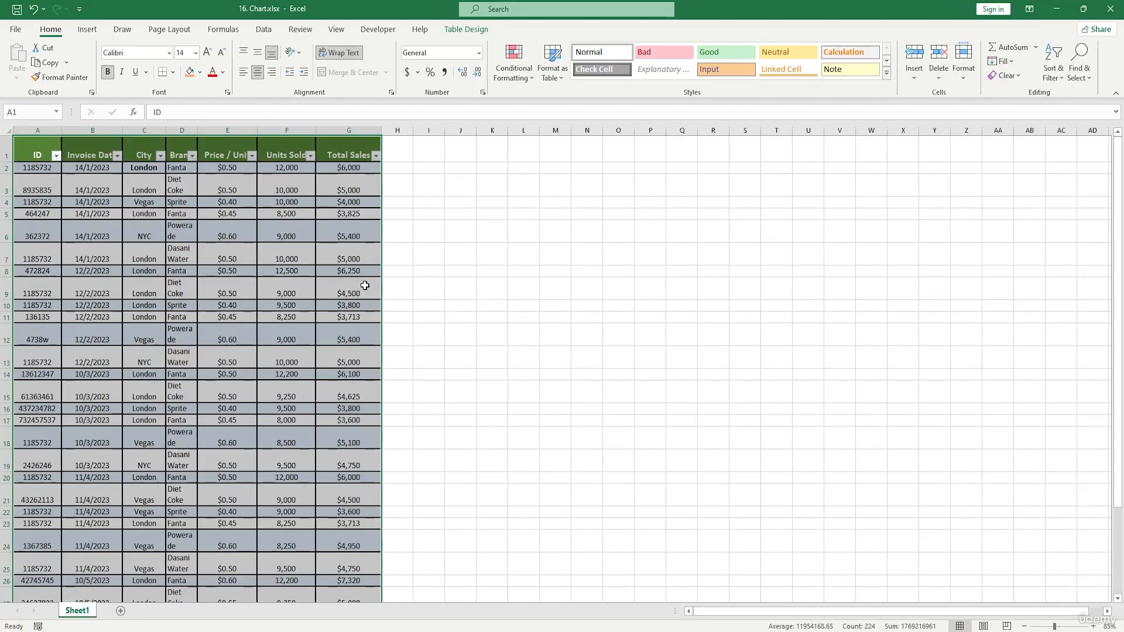
Remove duplicate rows from the table, comparing only the ID column.
scroll(300, 271, "down", 2)
scroll(296, 269, "up", 1)
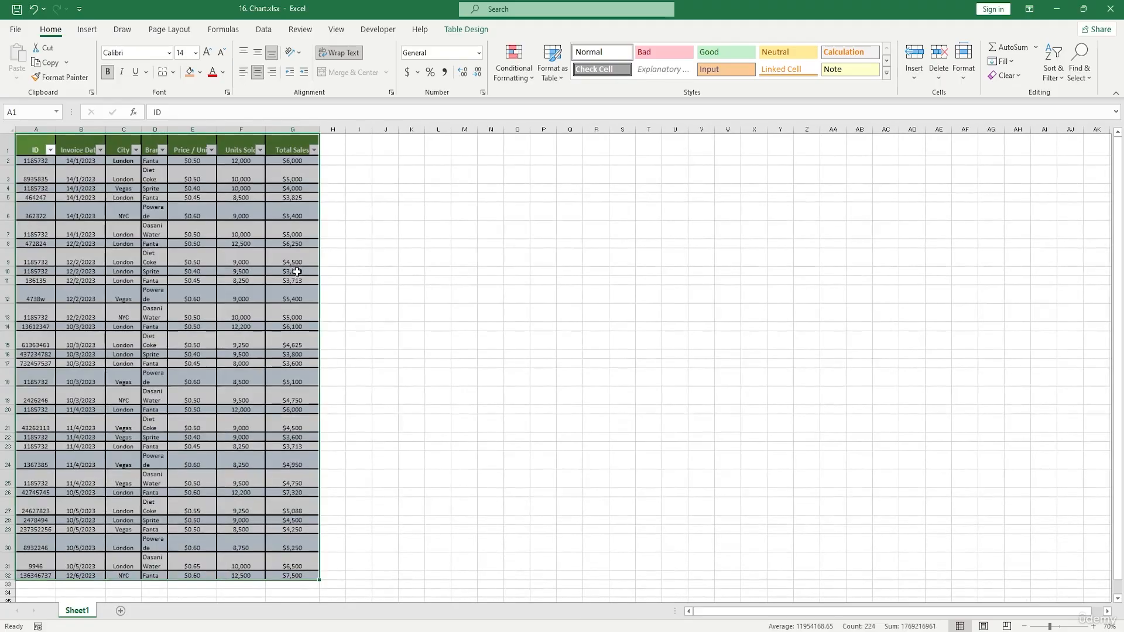
left_click(458, 33)
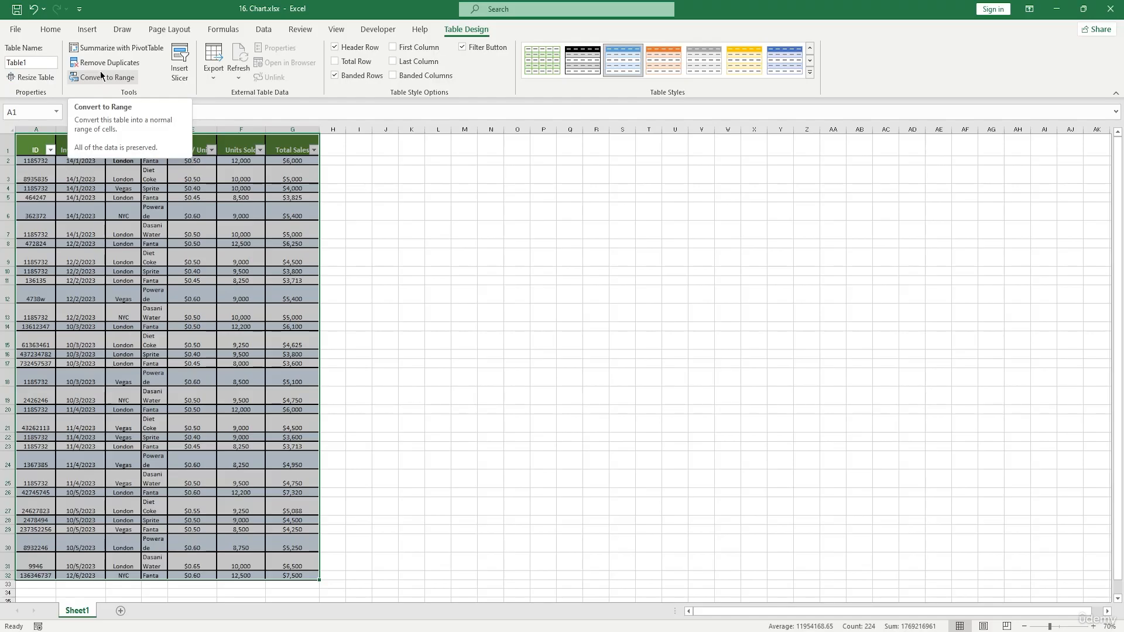
left_click(119, 64)
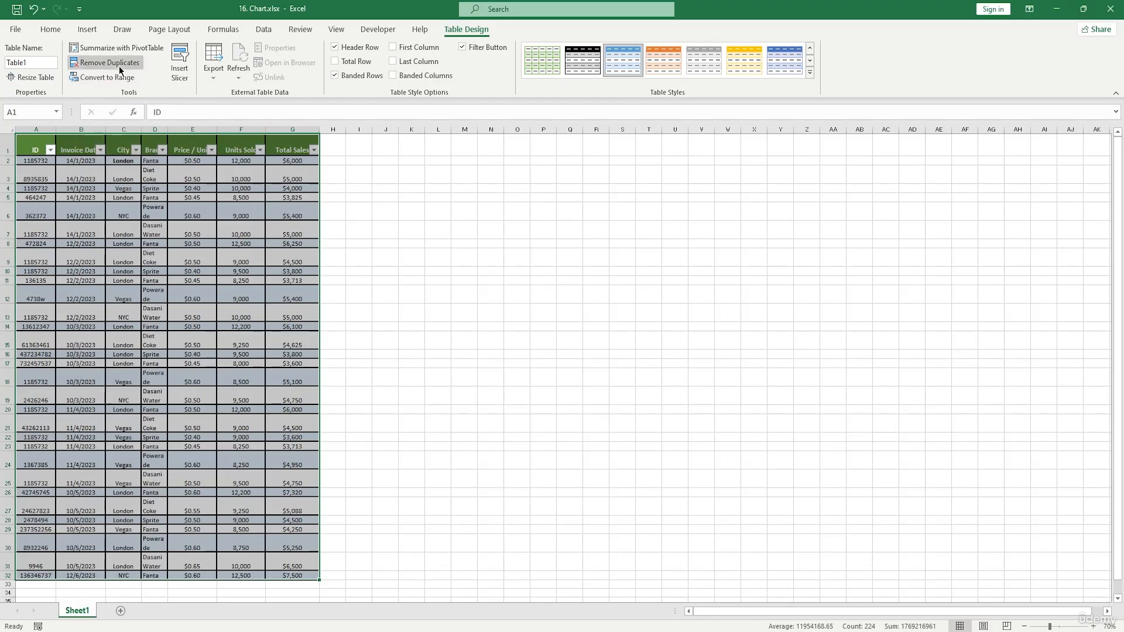
scroll(459, 300, "down", 1)
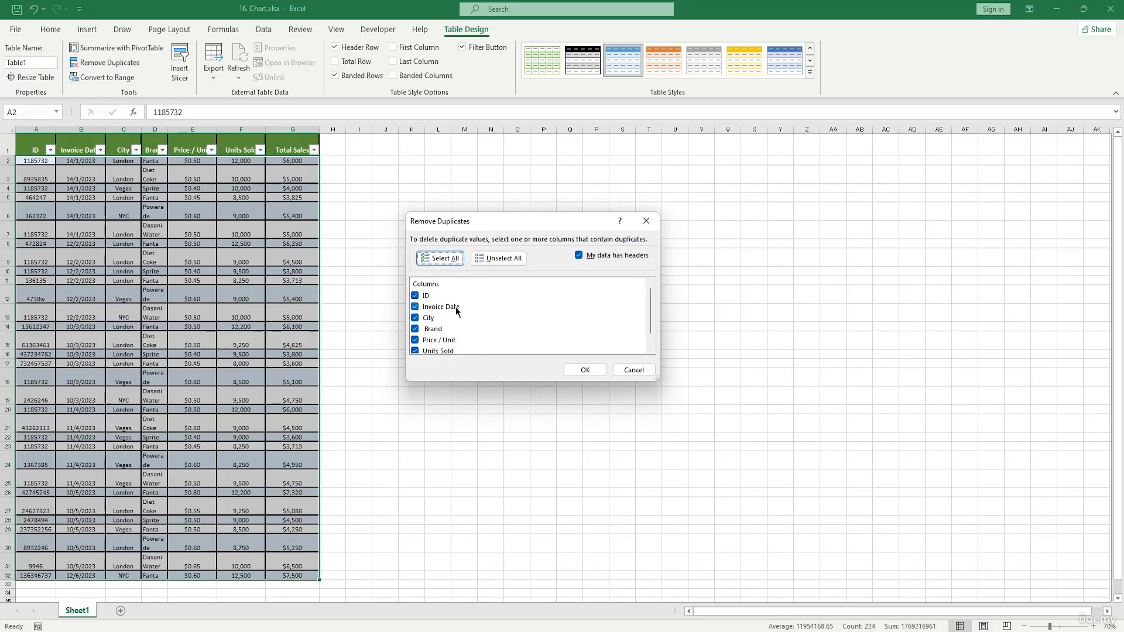
left_click(416, 307)
left_click(415, 317)
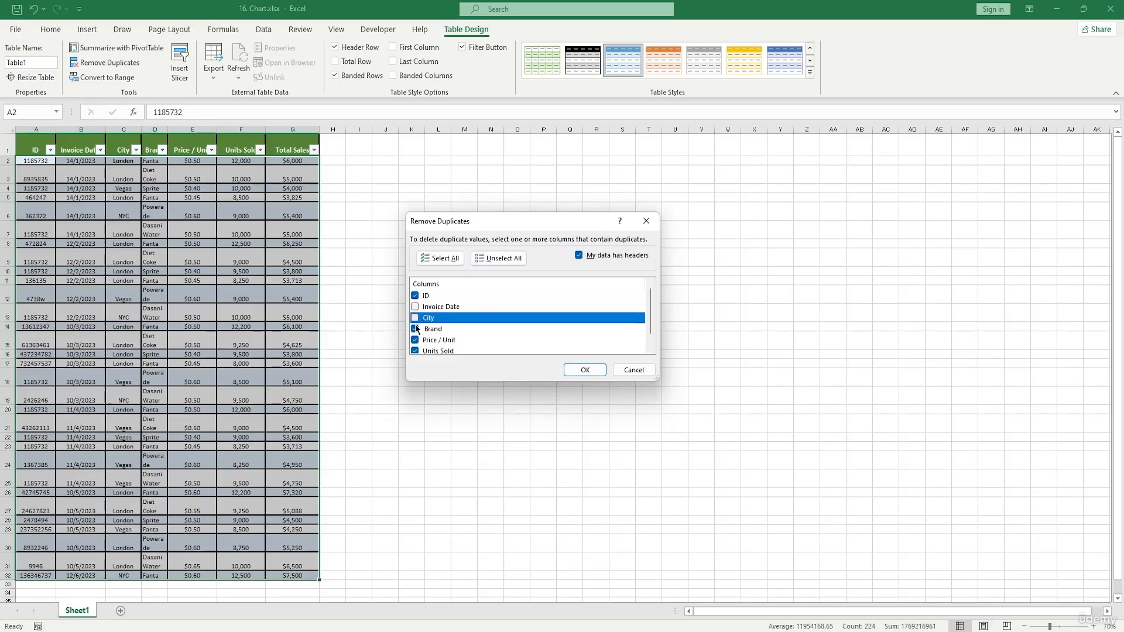
left_click(416, 328)
left_click(416, 340)
left_click(417, 350)
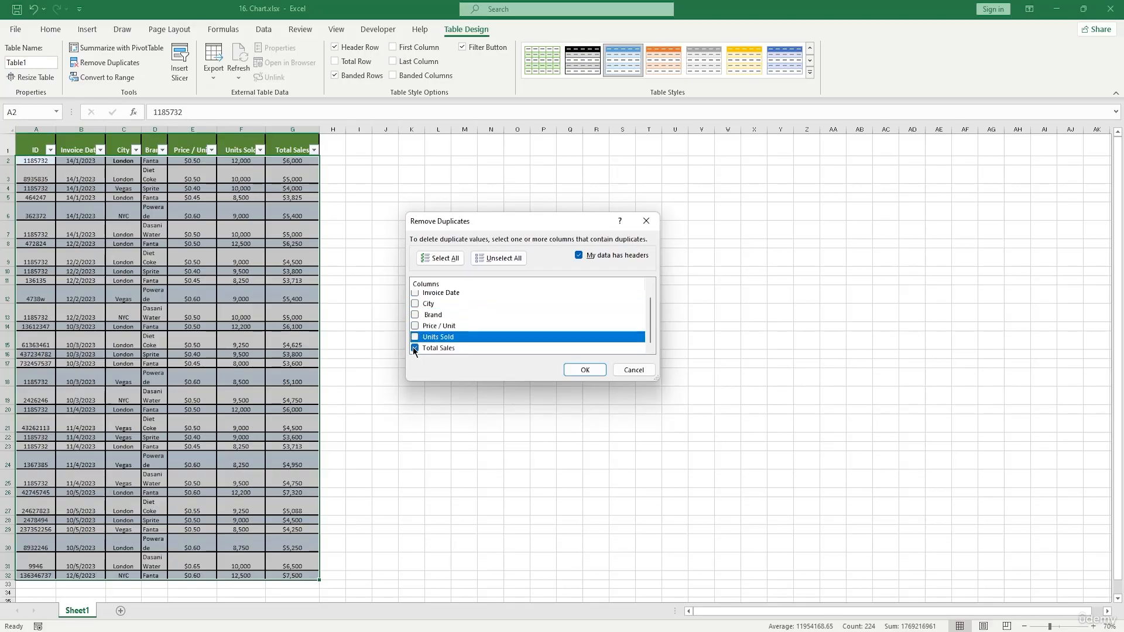
left_click(415, 347)
scroll(415, 321, "up", 1)
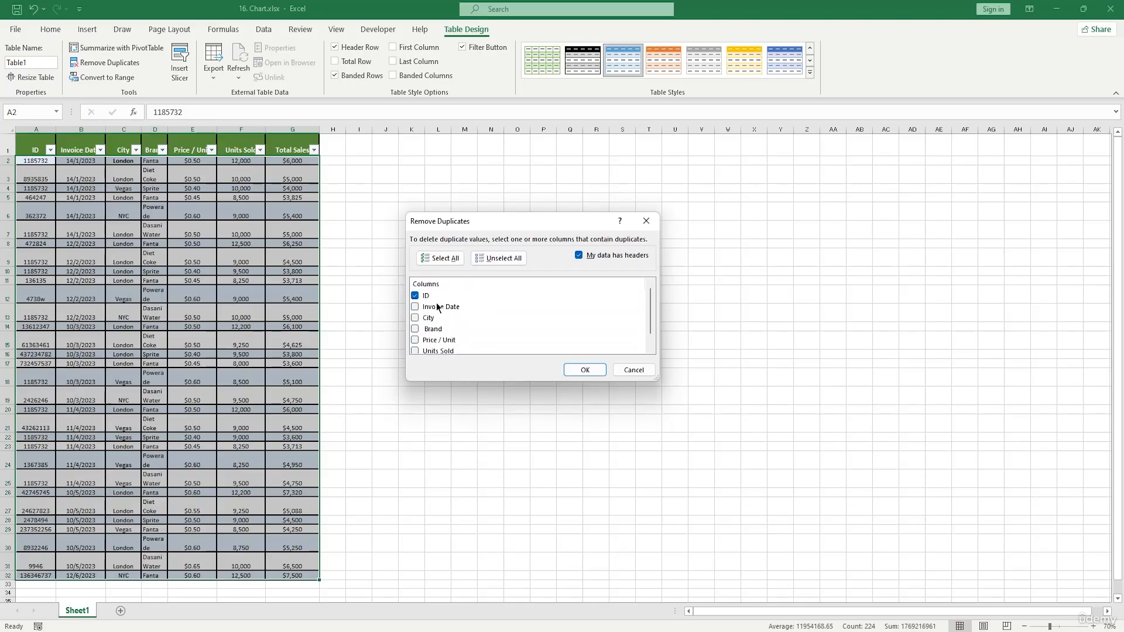
left_click(584, 370)
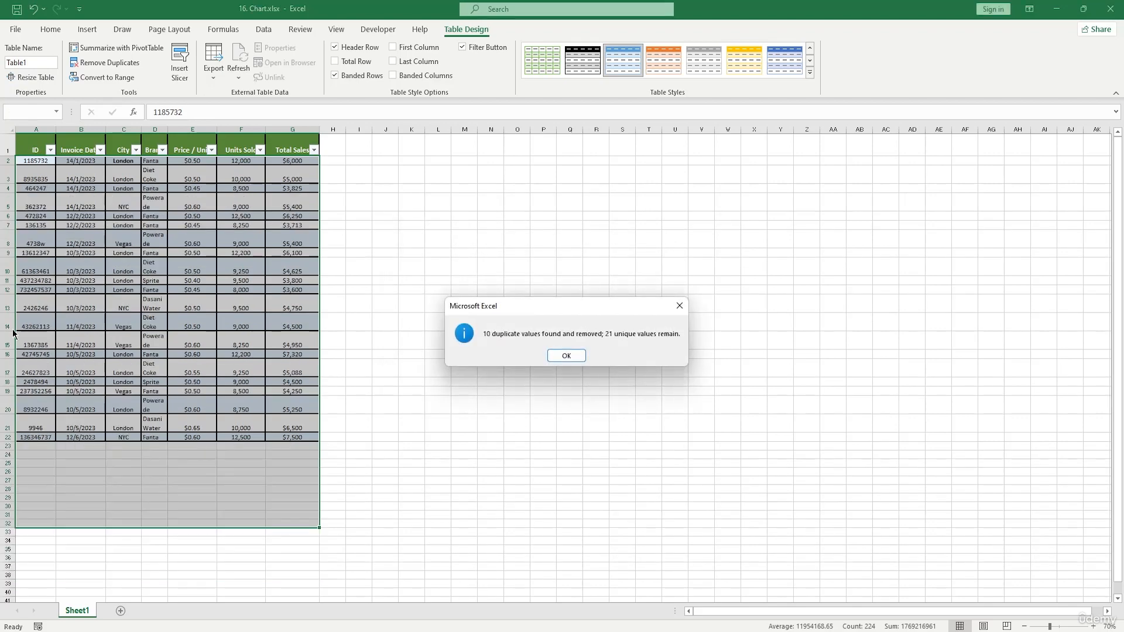
left_click(583, 356)
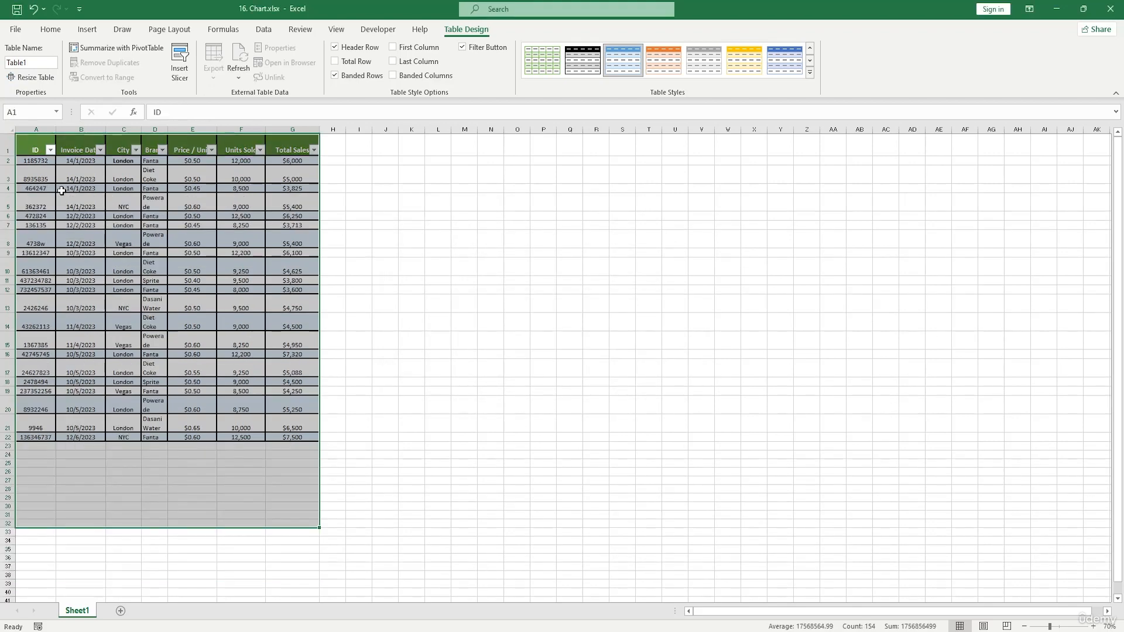
Undo the duplicate removal.
left_click_drag(33, 161, 35, 410)
key("ctrl+z")
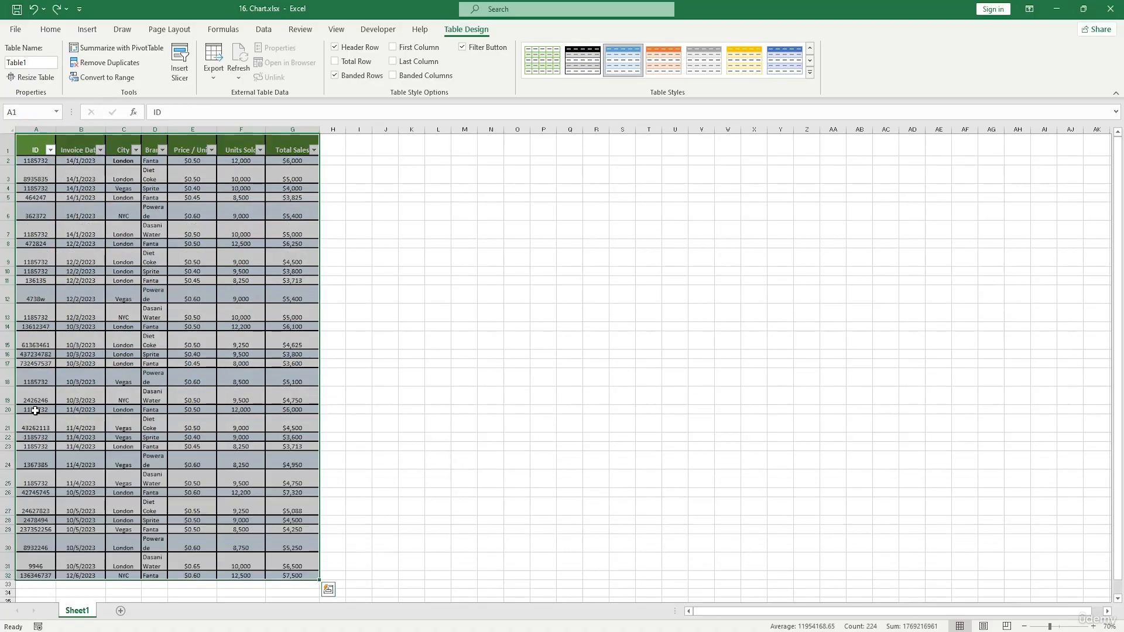
Convert the table back to a normal range.
left_click(438, 340)
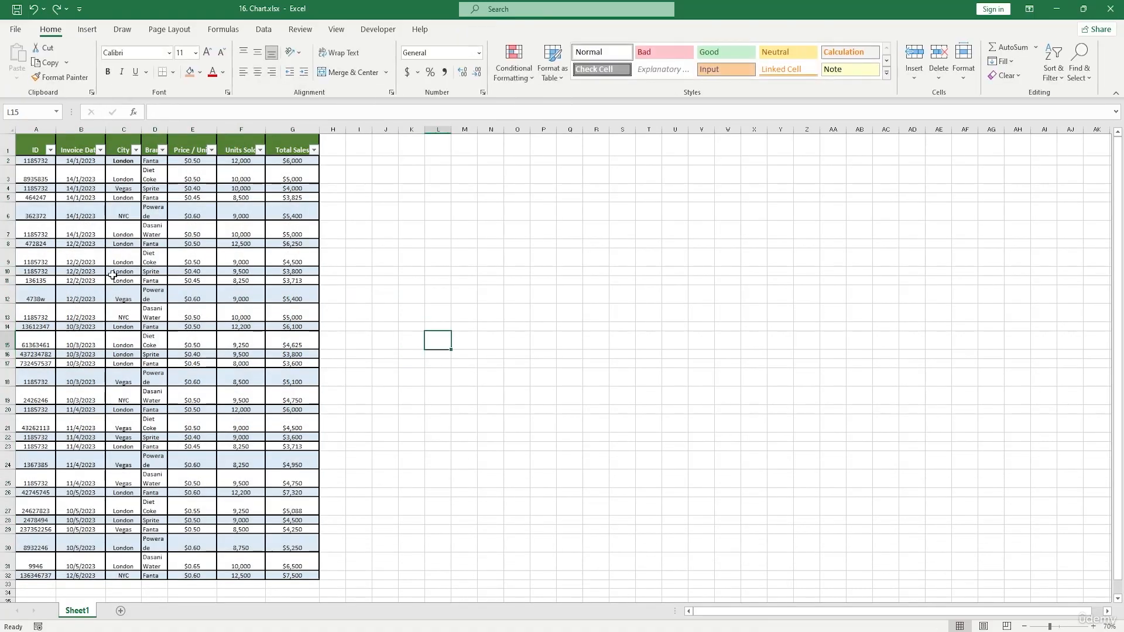
left_click(39, 150)
left_click_drag(40, 150, 308, 572)
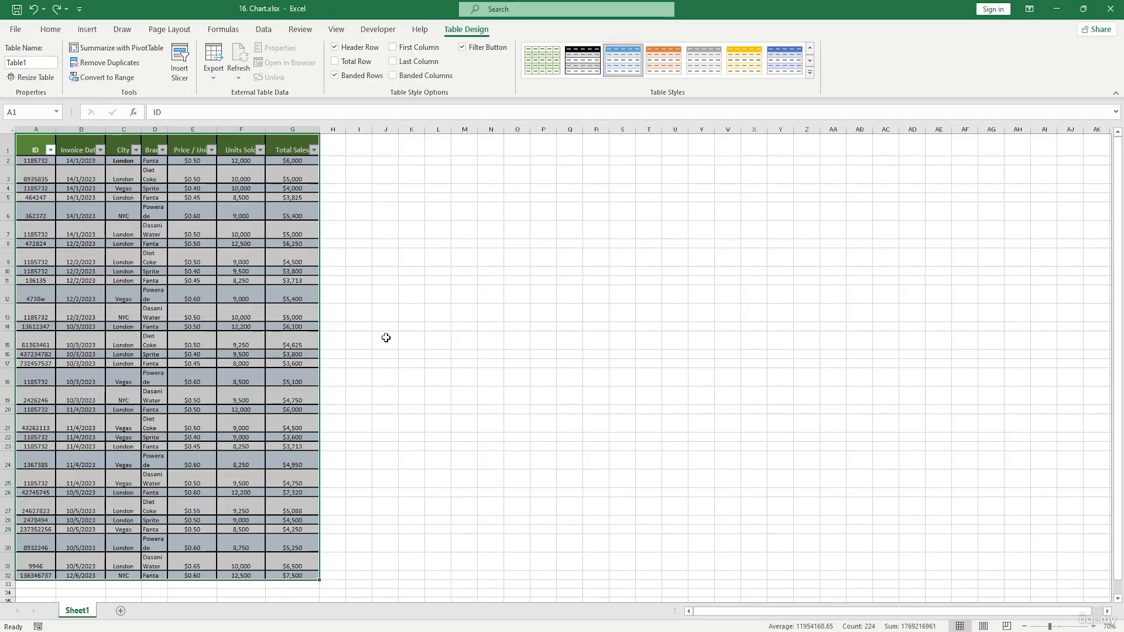
left_click(115, 80)
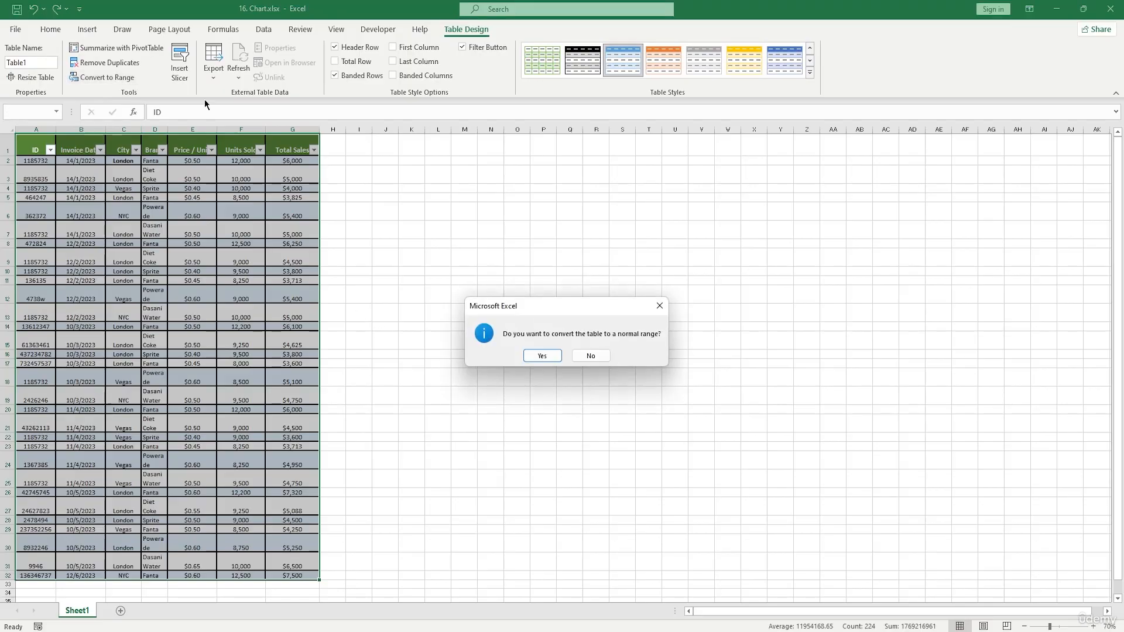
left_click(542, 355)
Turn on filter buttons for the header row.
left_click_drag(35, 150, 284, 150)
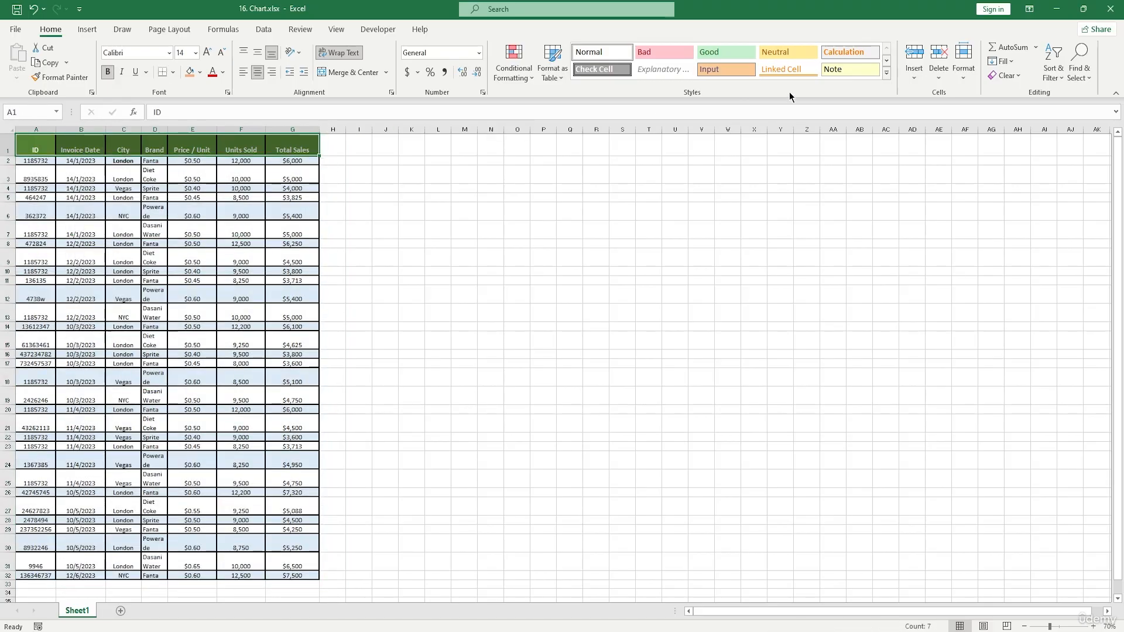
left_click(1047, 59)
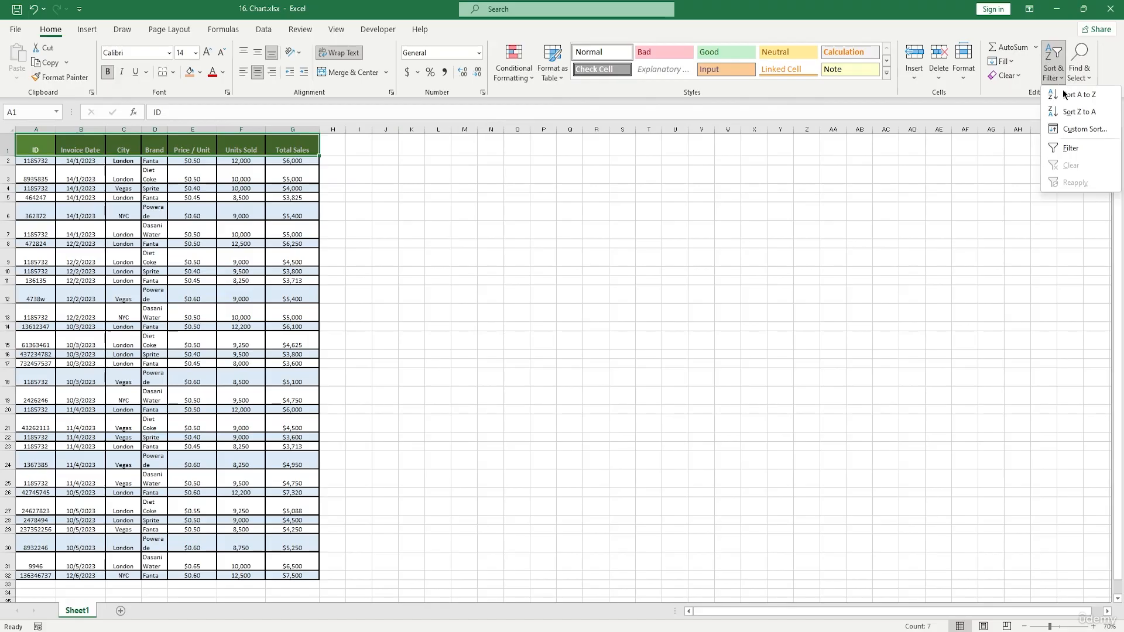
left_click(1071, 147)
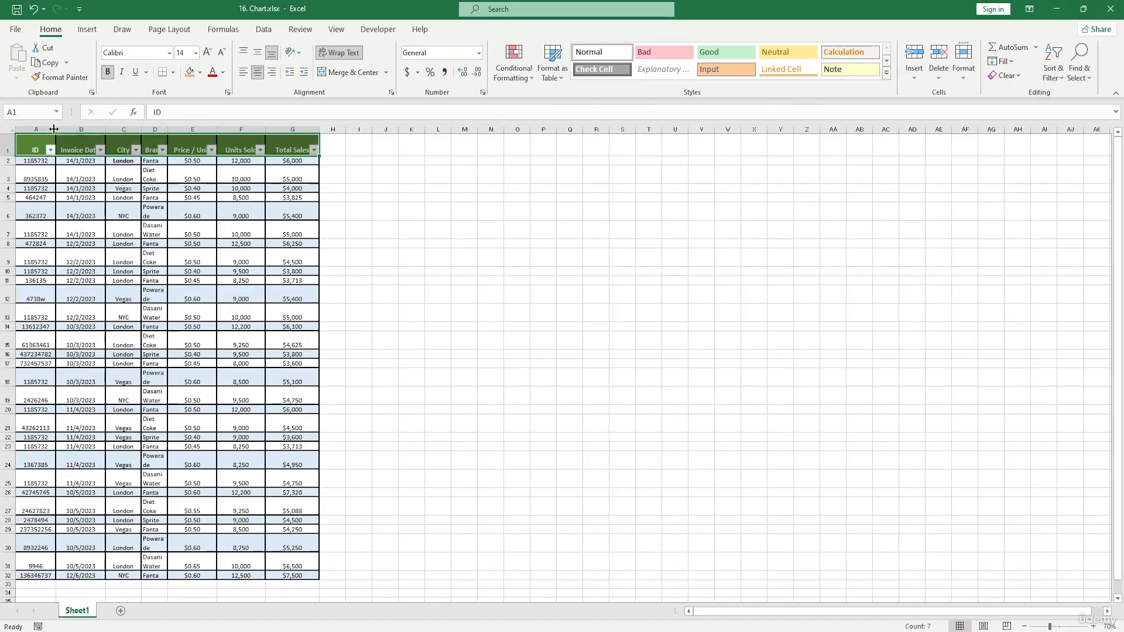
left_click(51, 149)
left_click(403, 269)
left_click_drag(35, 161, 307, 575)
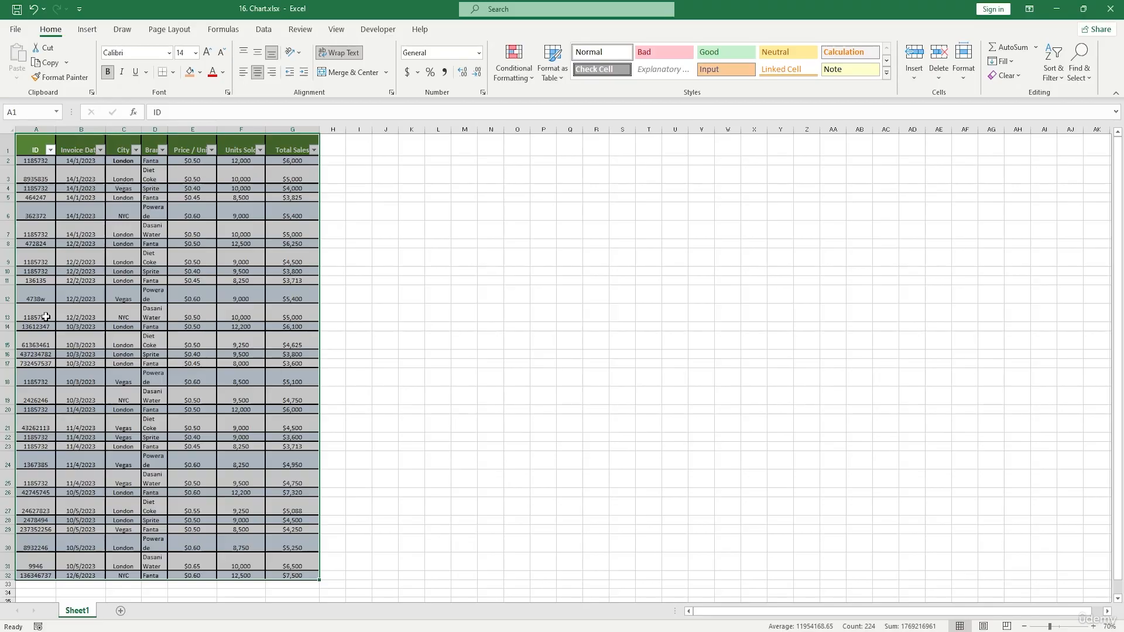
type("**")
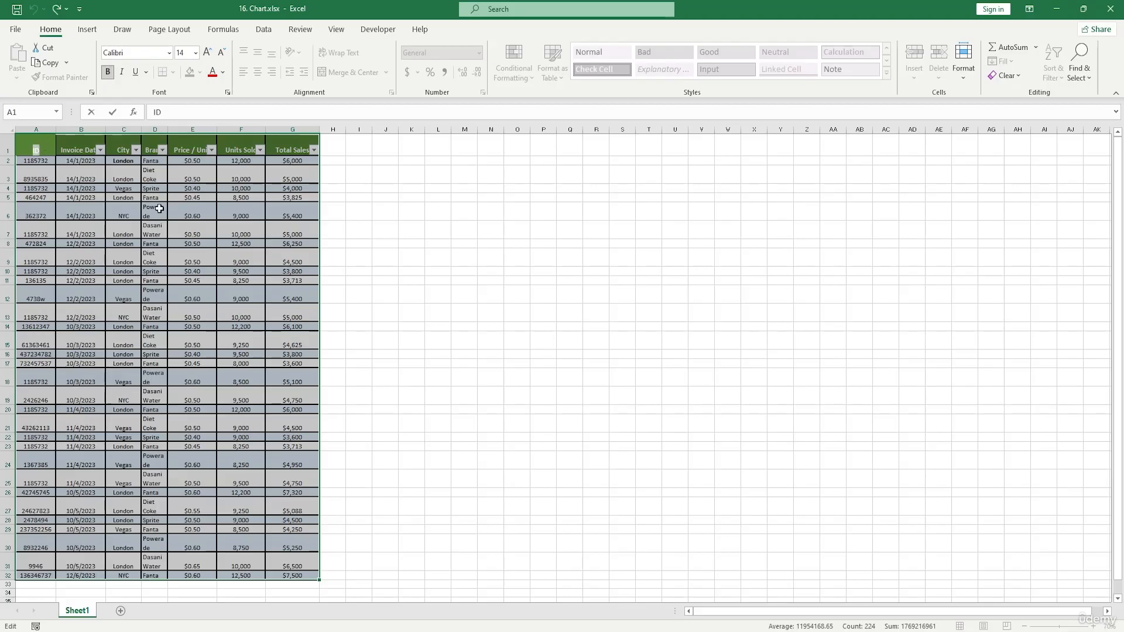
key("Escape")
Sort the data by the Brand column from A to Z, expanding the selection.
left_click_drag(36, 148, 82, 548)
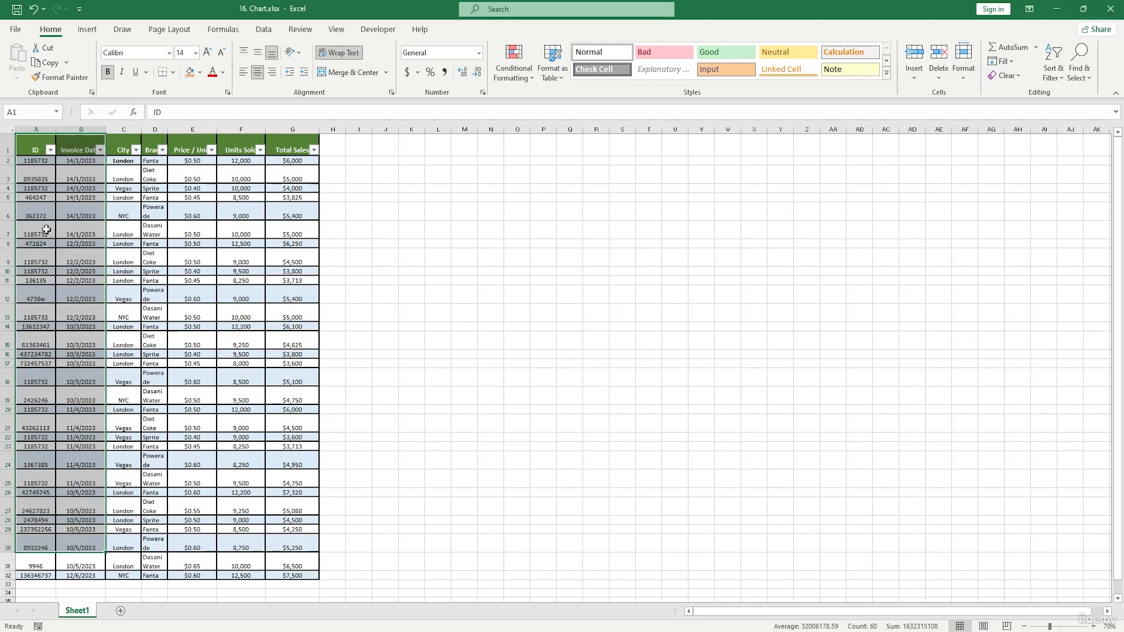
left_click(77, 215)
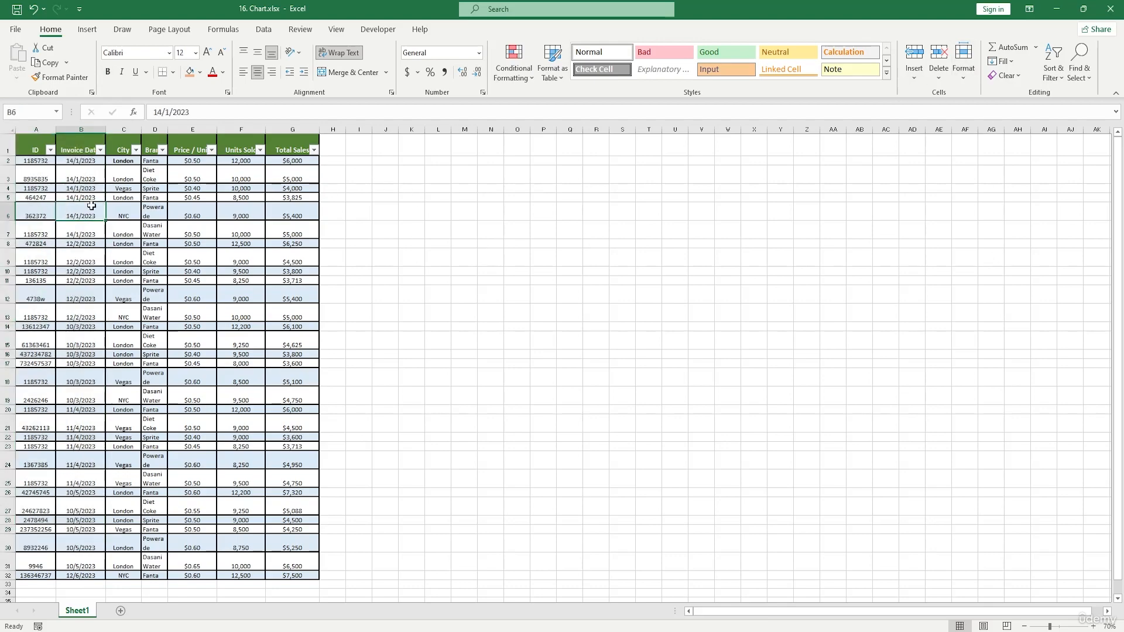
left_click(154, 129)
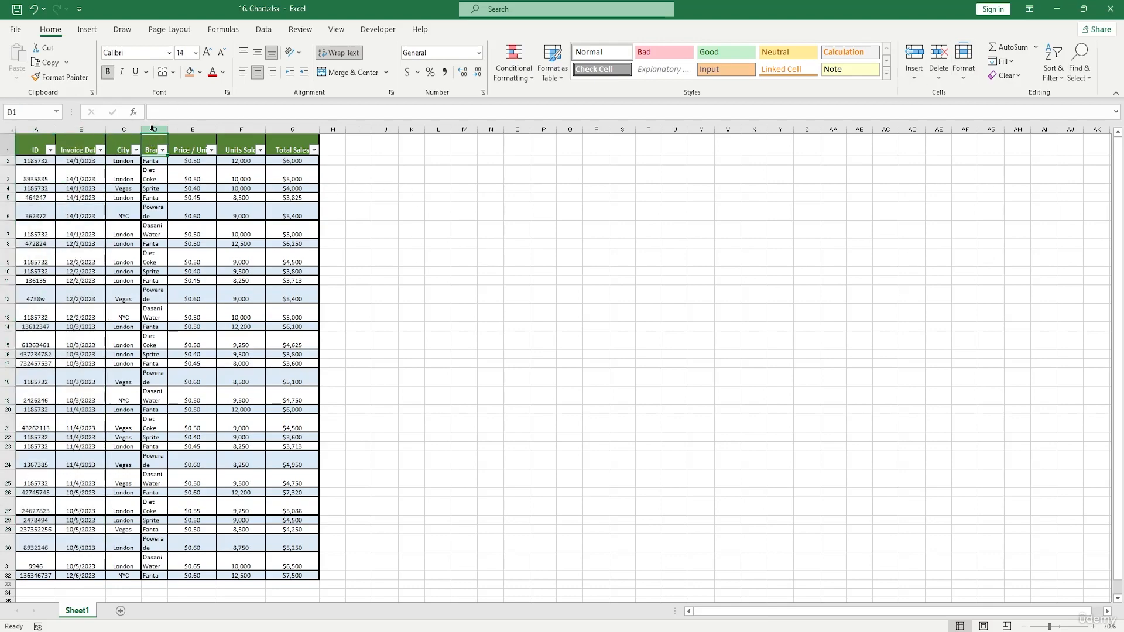
left_click(1053, 65)
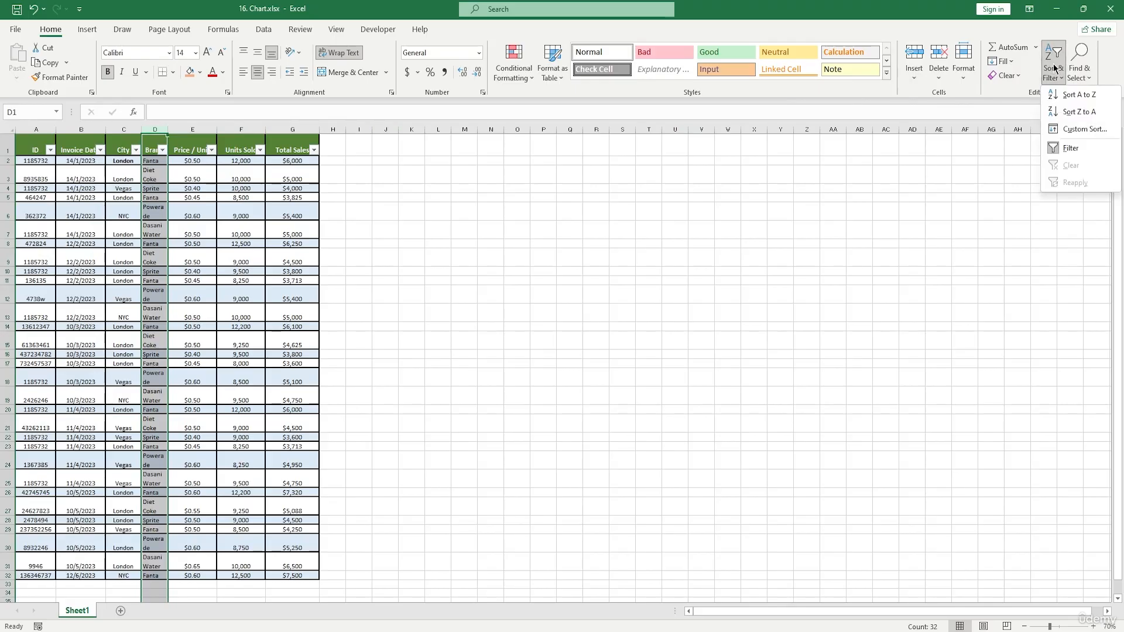
left_click(1080, 94)
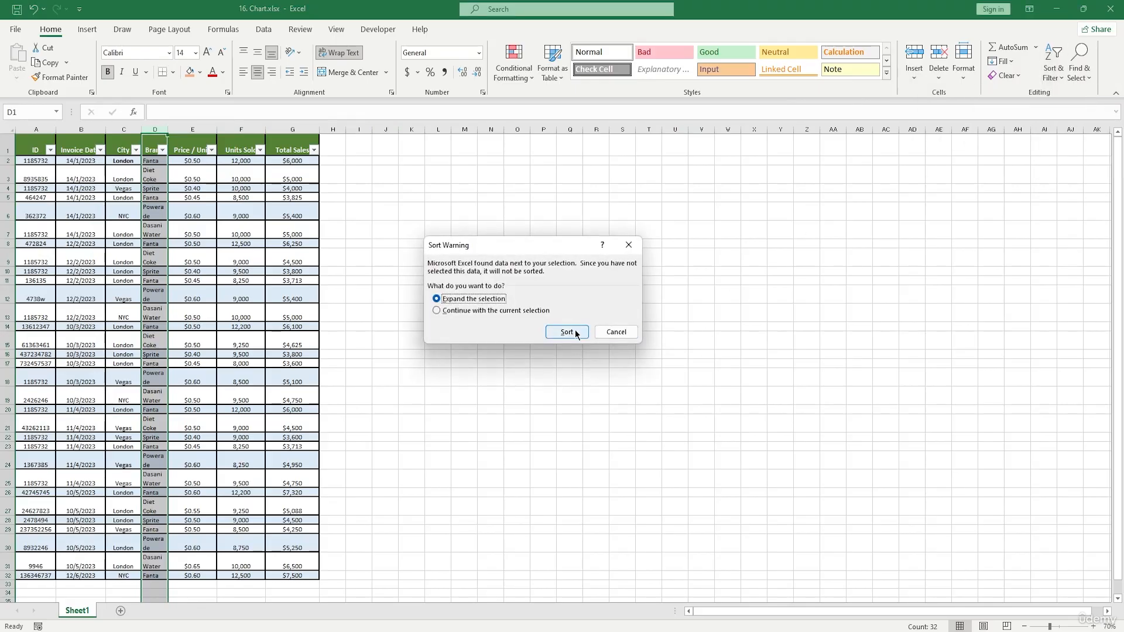
left_click(575, 333)
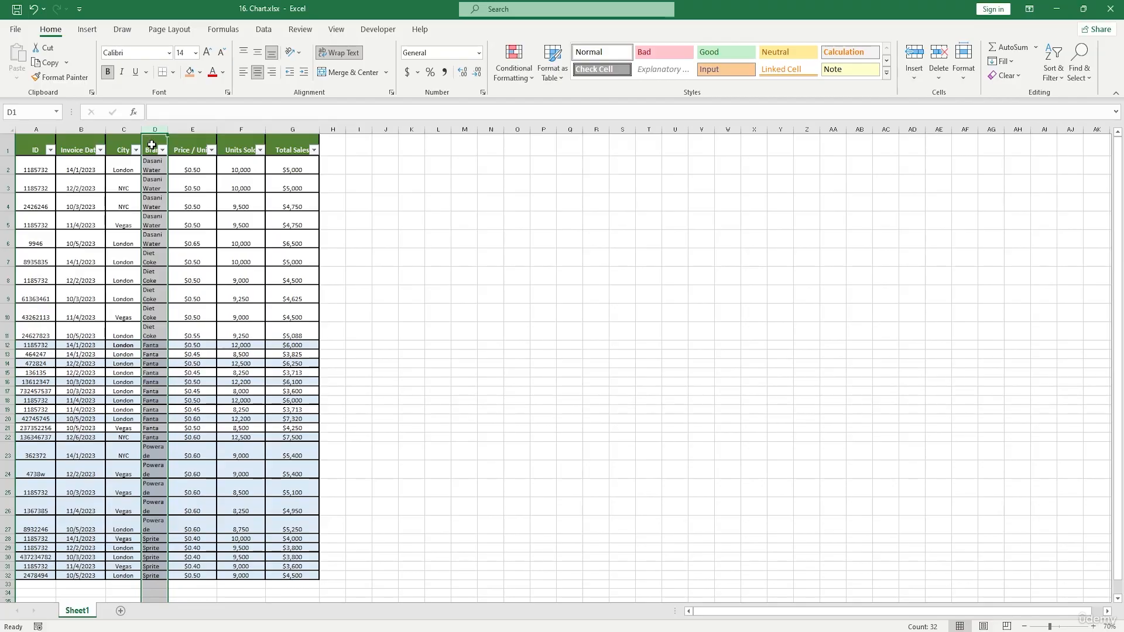
Undo the Brand sort.
left_click(31, 148)
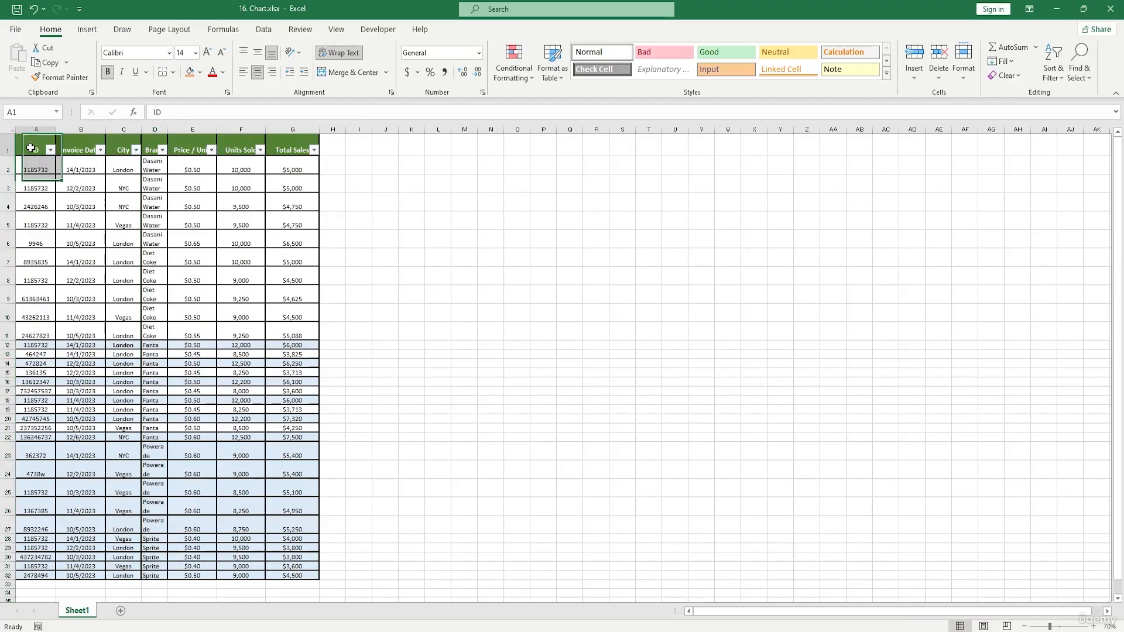
left_click_drag(30, 148, 297, 570)
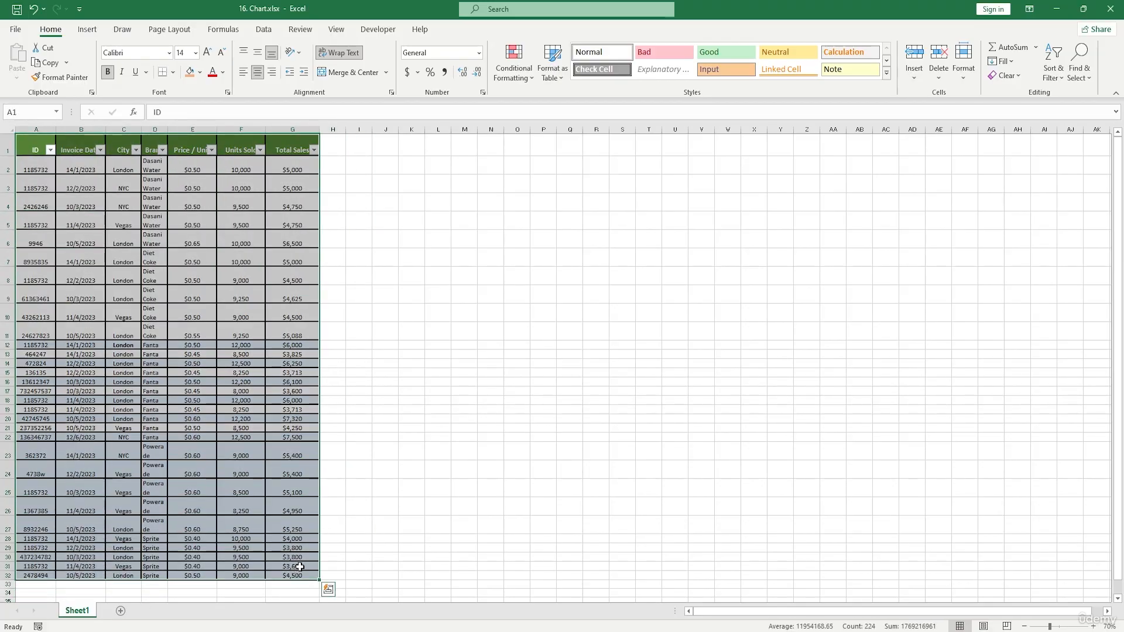
key("ctrl+z")
left_click(543, 280)
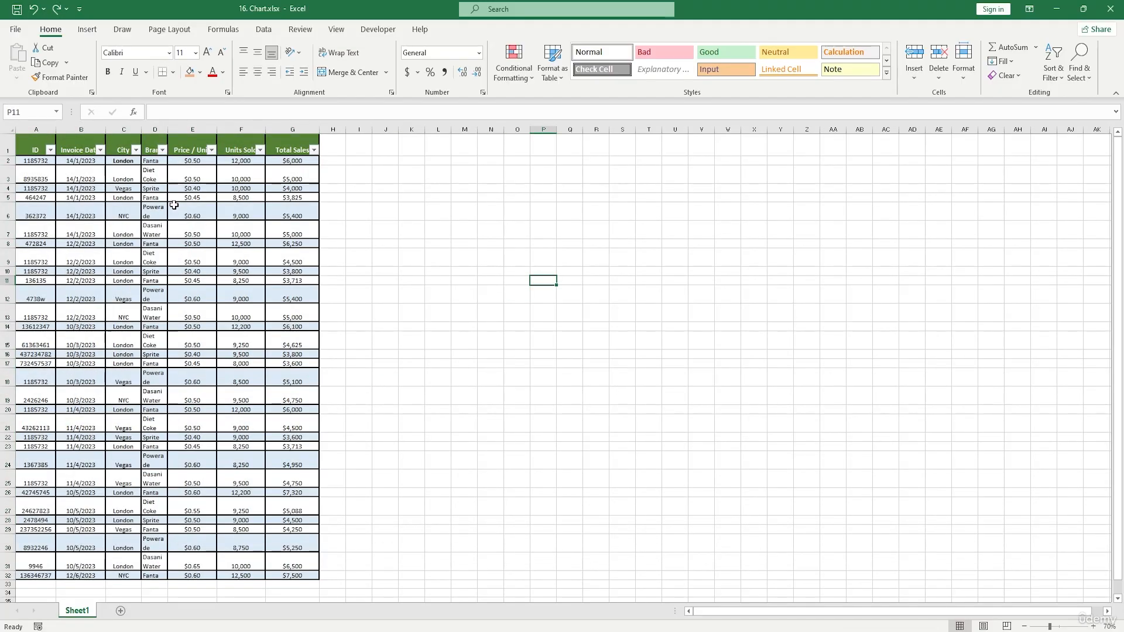
Sort the data by Invoice Date from newest to oldest, expanding the selection.
left_click(83, 128)
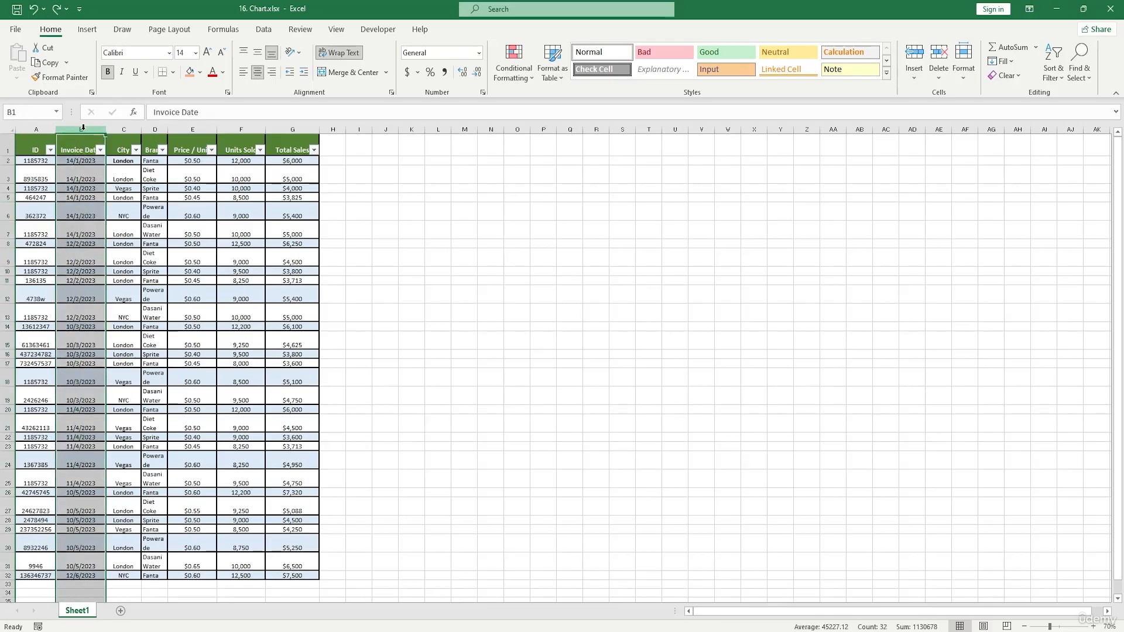
left_click(1057, 66)
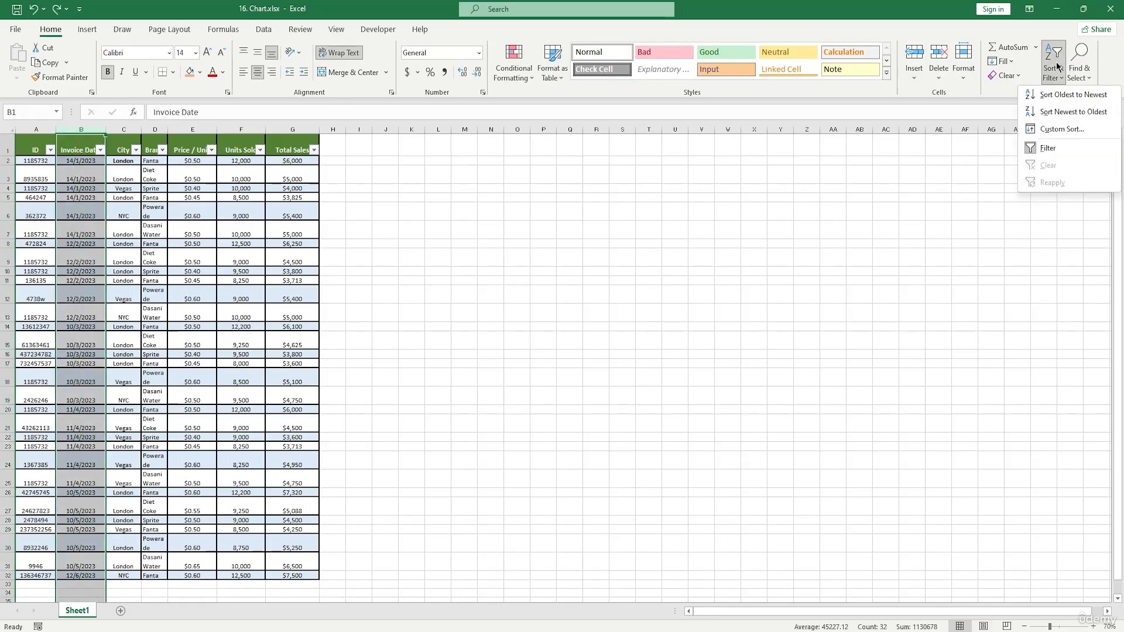
left_click(1066, 114)
left_click(566, 332)
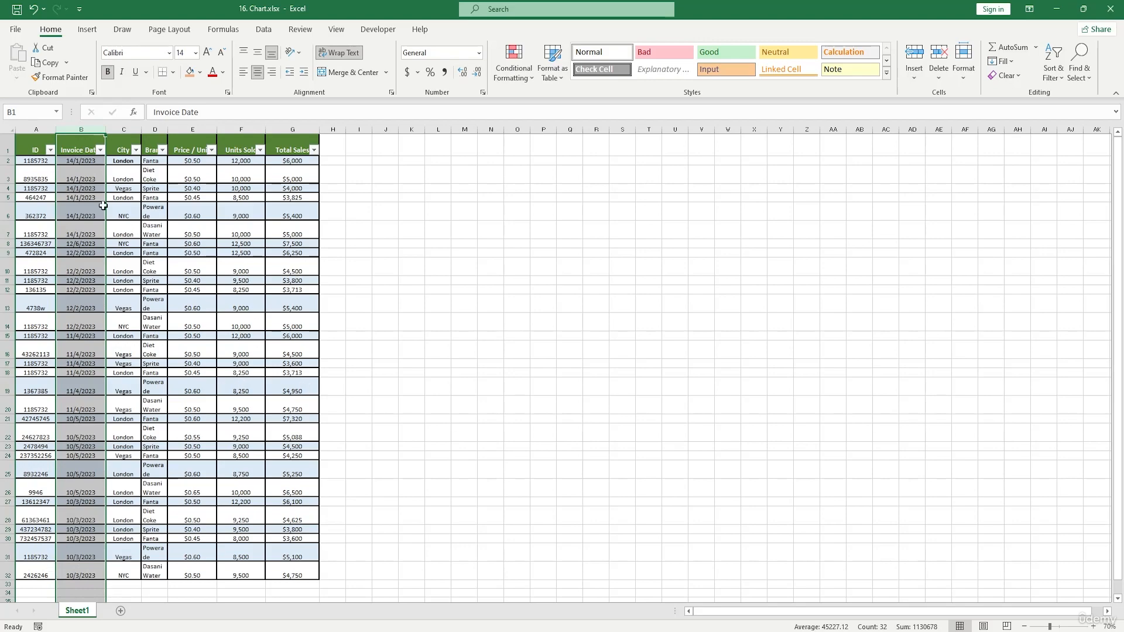
Replace the Price / Unit value in row 7 with the text word, then select the Price / Unit column.
left_click_drag(35, 138, 285, 117)
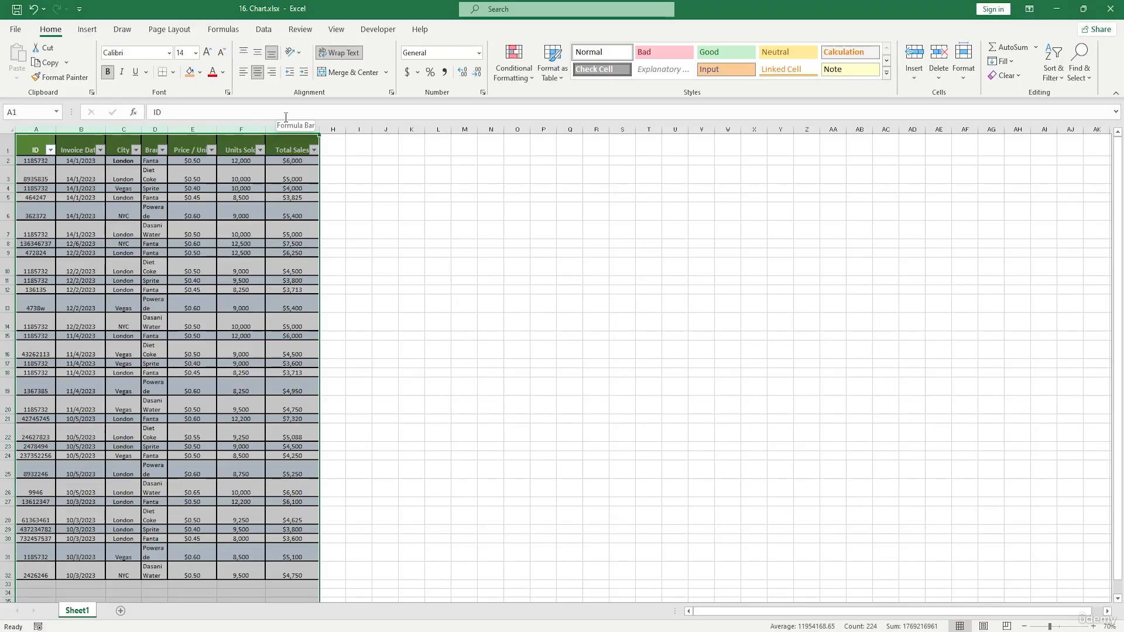
left_click(268, 233)
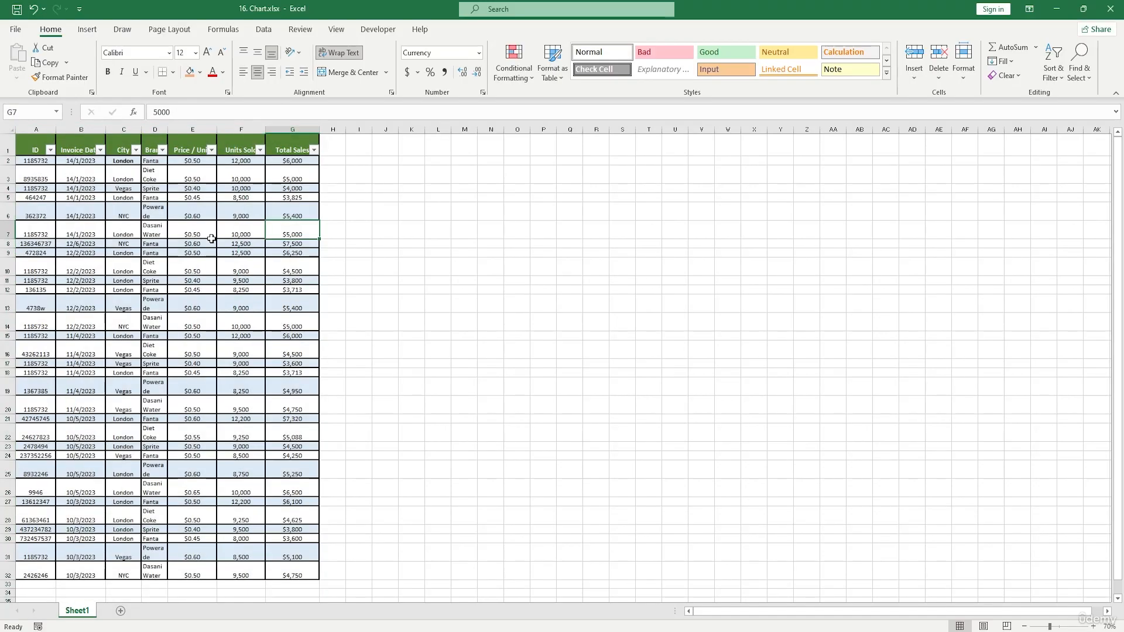
double_click(209, 235)
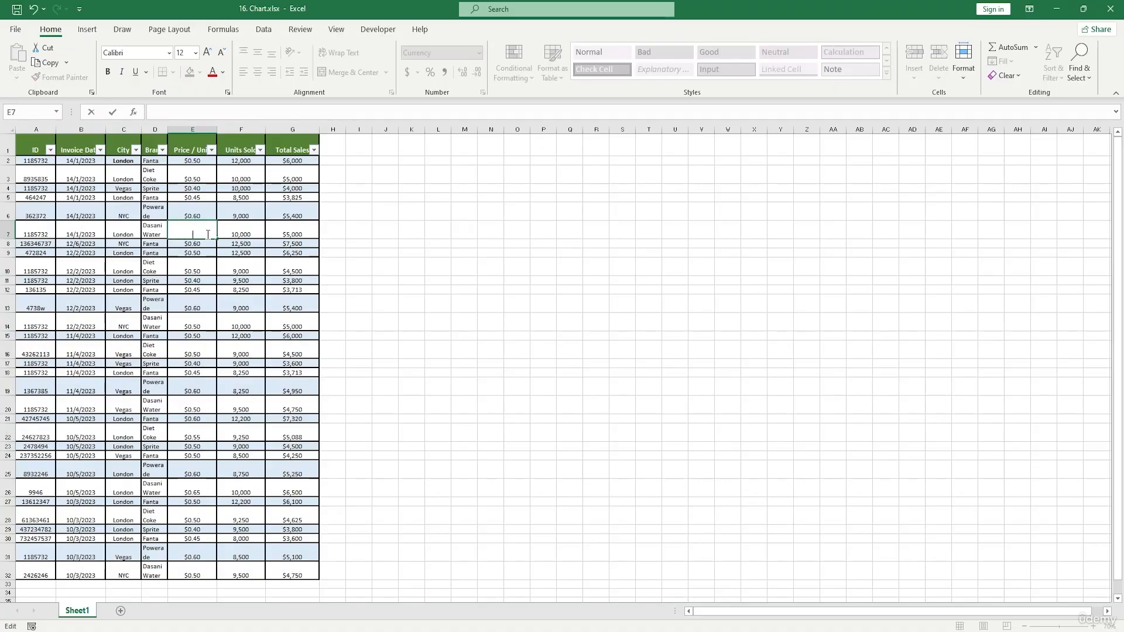
left_click(514, 212)
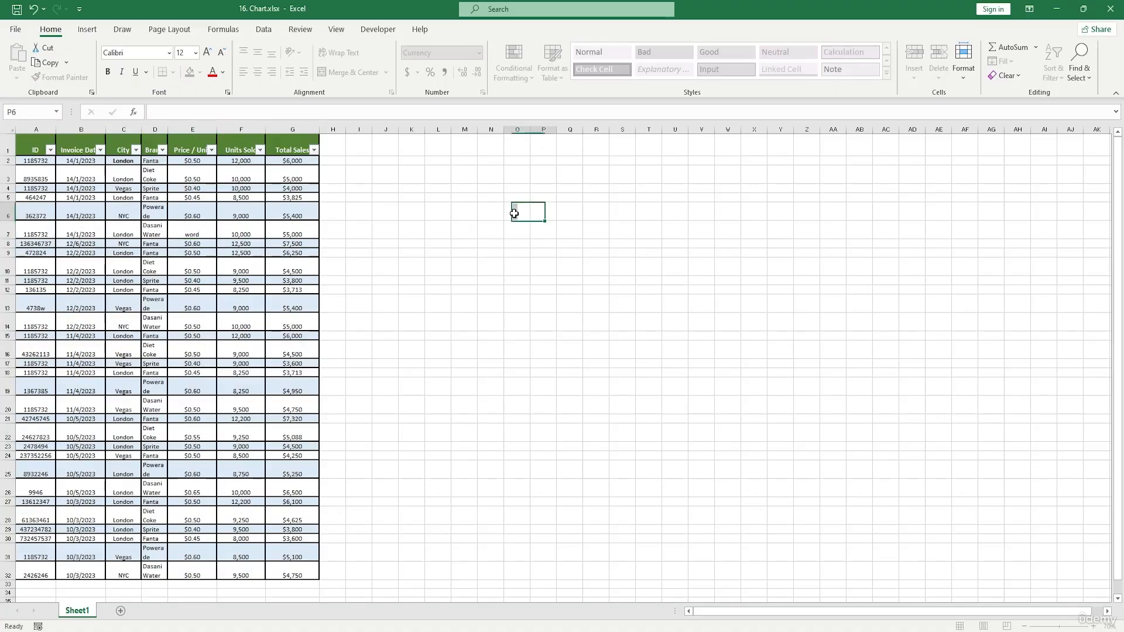
left_click(204, 124)
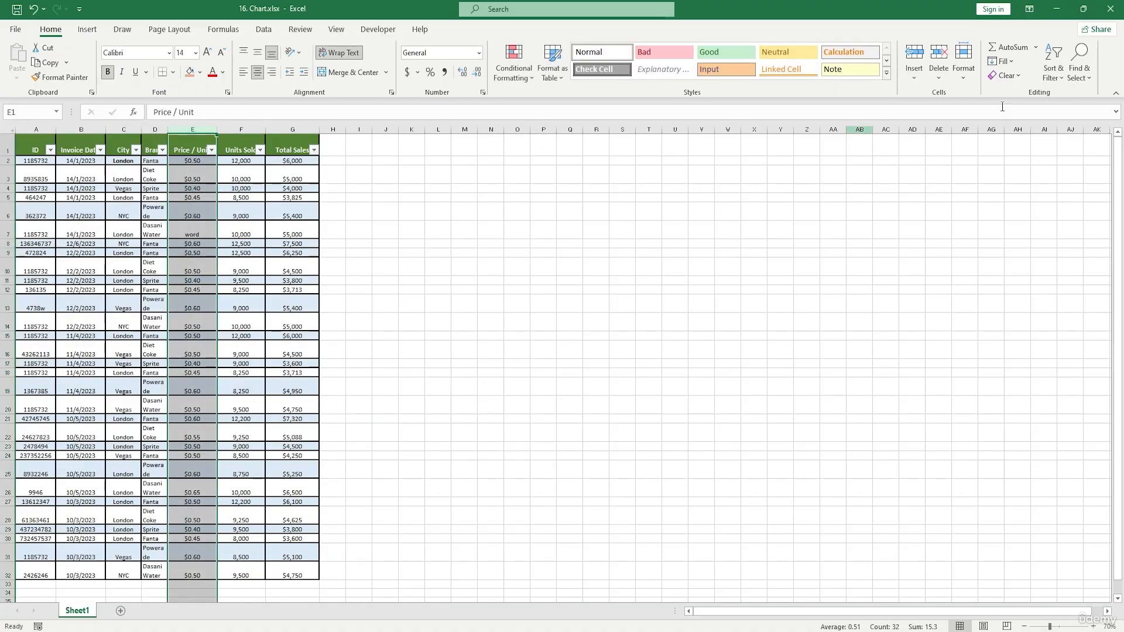
Sort the data by Price / Unit from smallest to largest, expanding the selection.
left_click(1053, 69)
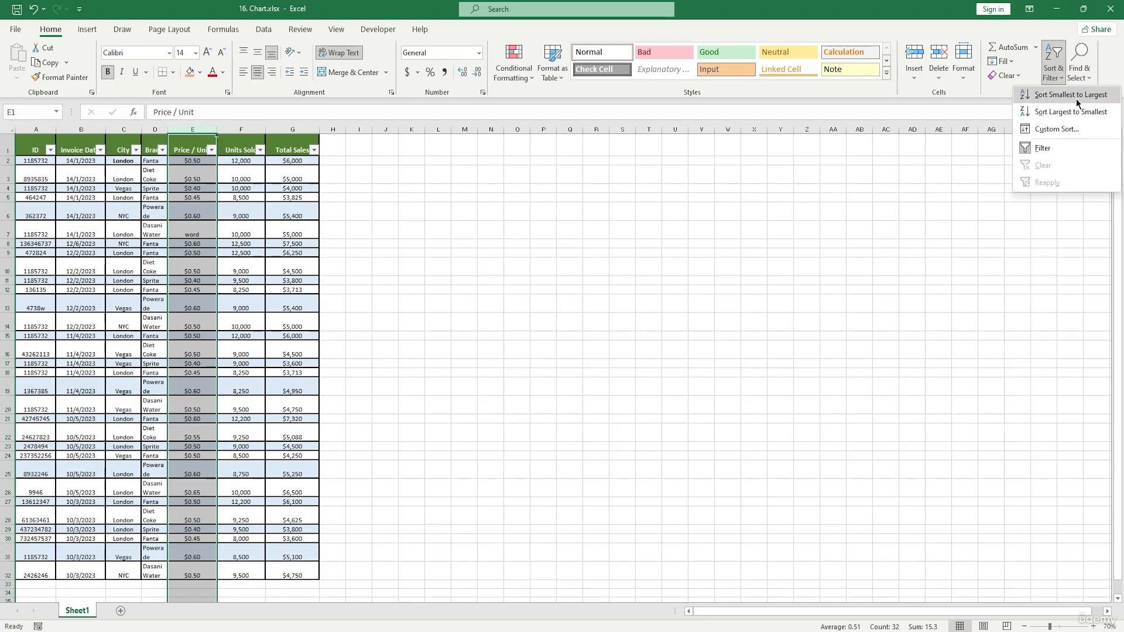
left_click(1098, 99)
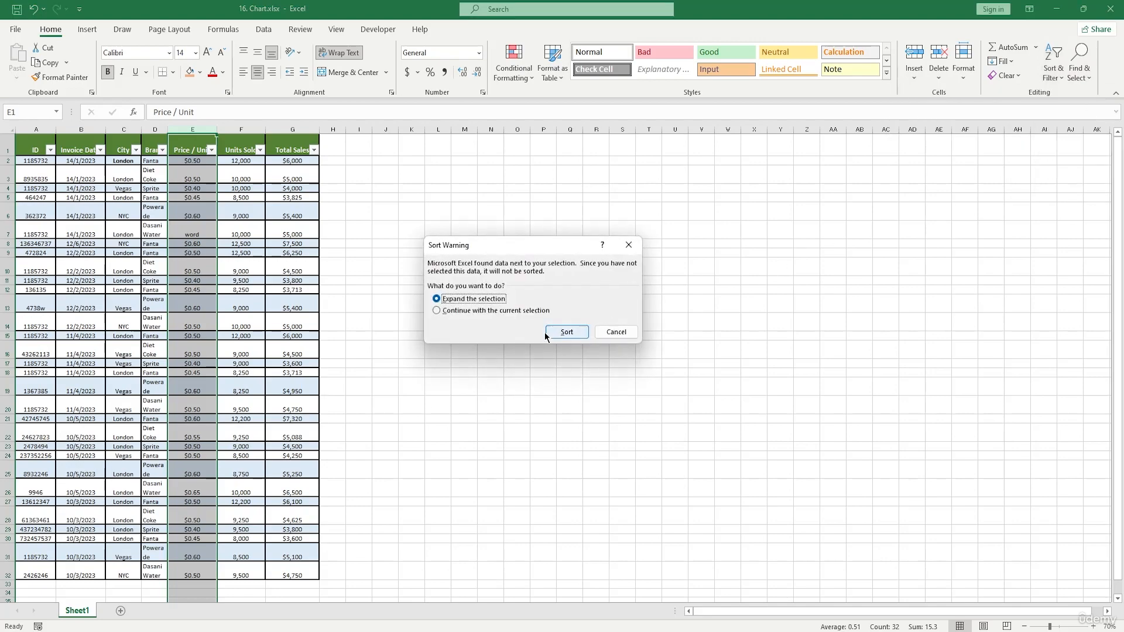
left_click(566, 329)
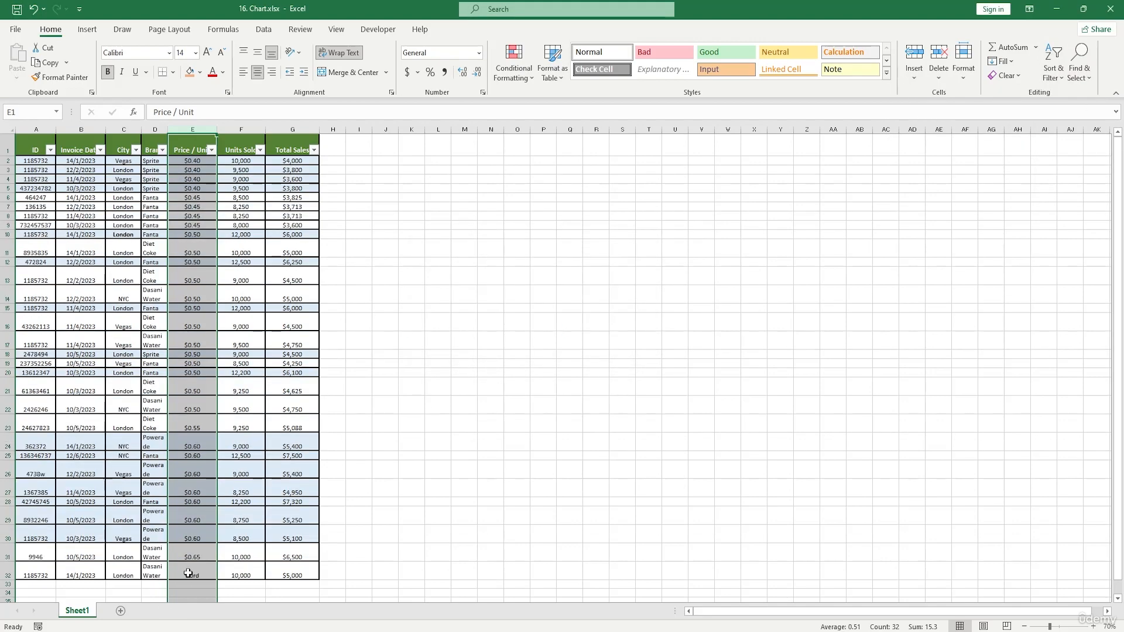
left_click(213, 578)
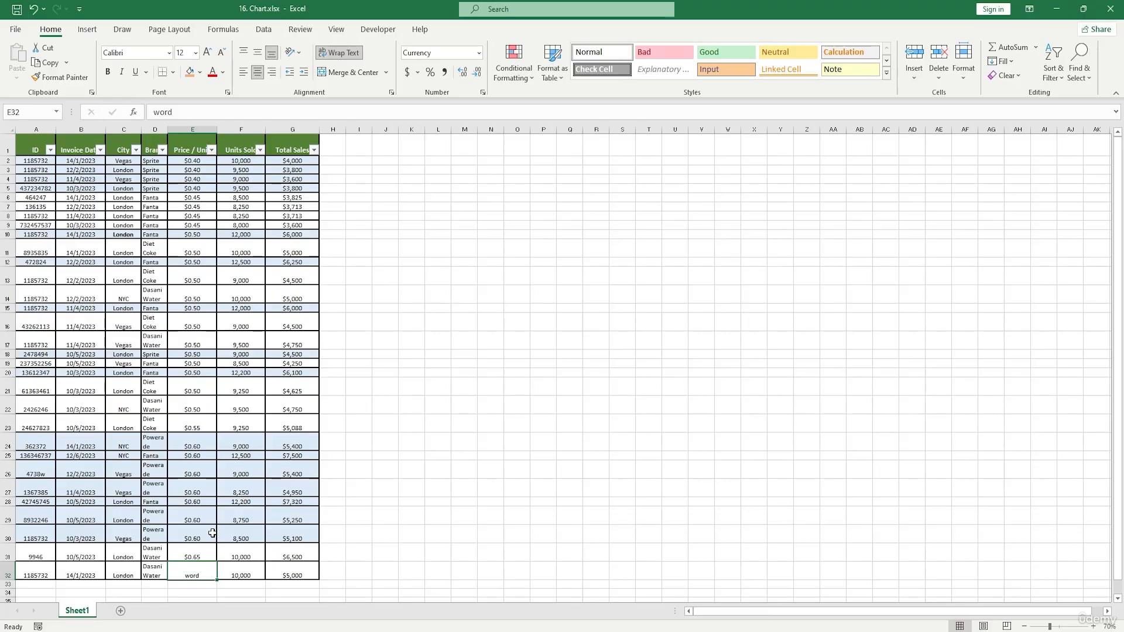
type("**")
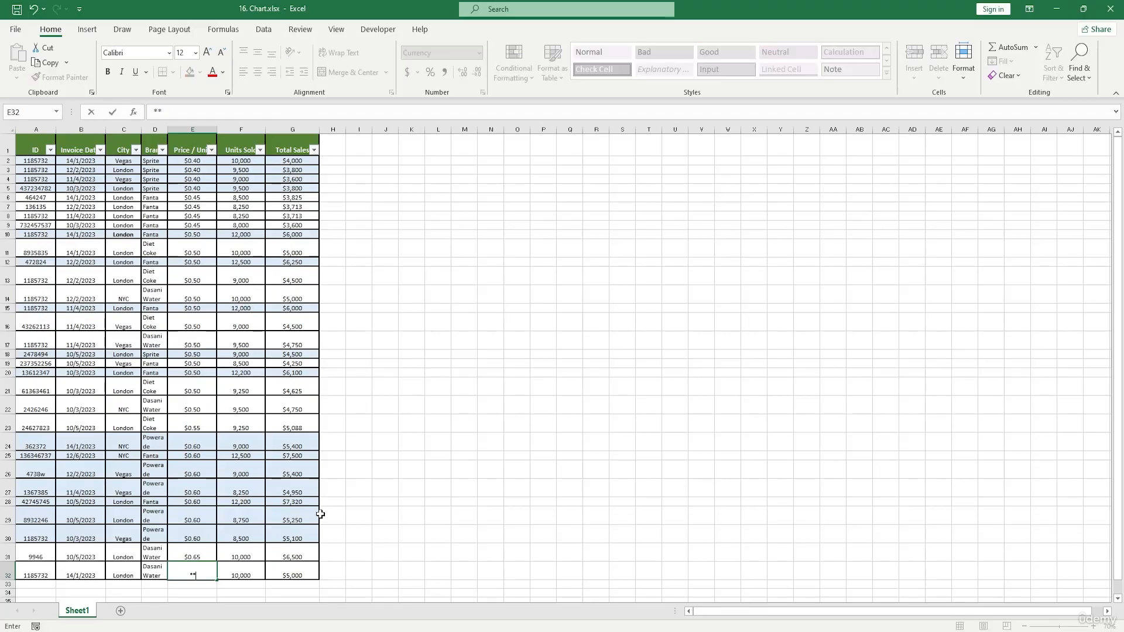
key("Escape")
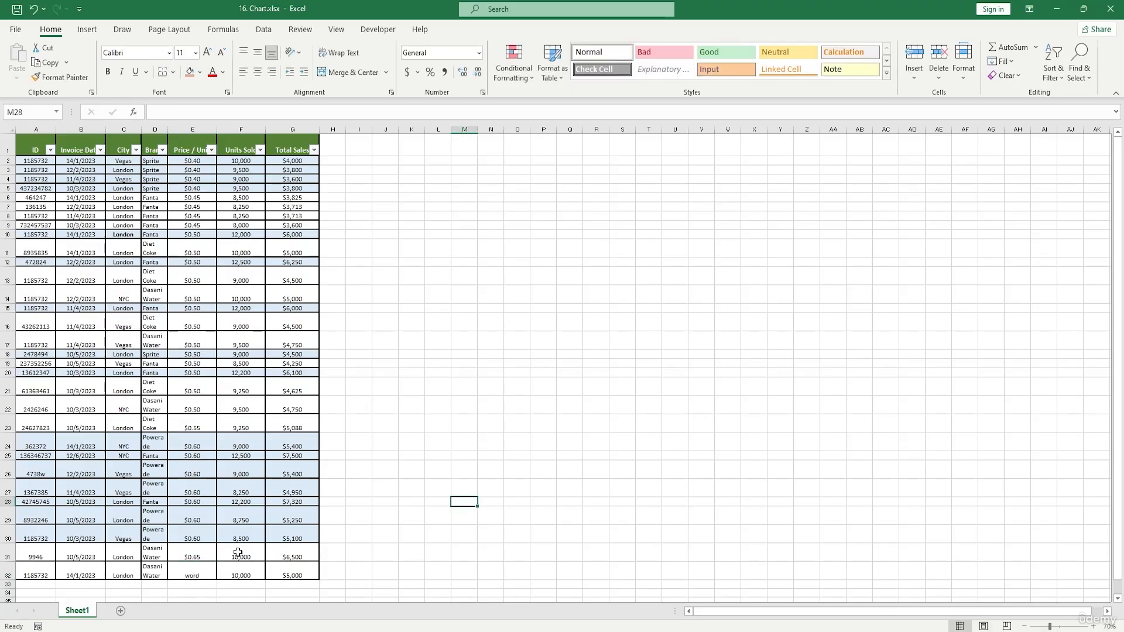
Undo the Price / Unit sort and the text entry in the Price / Unit column of row 7.
key("ctrl+z")
left_click(422, 462)
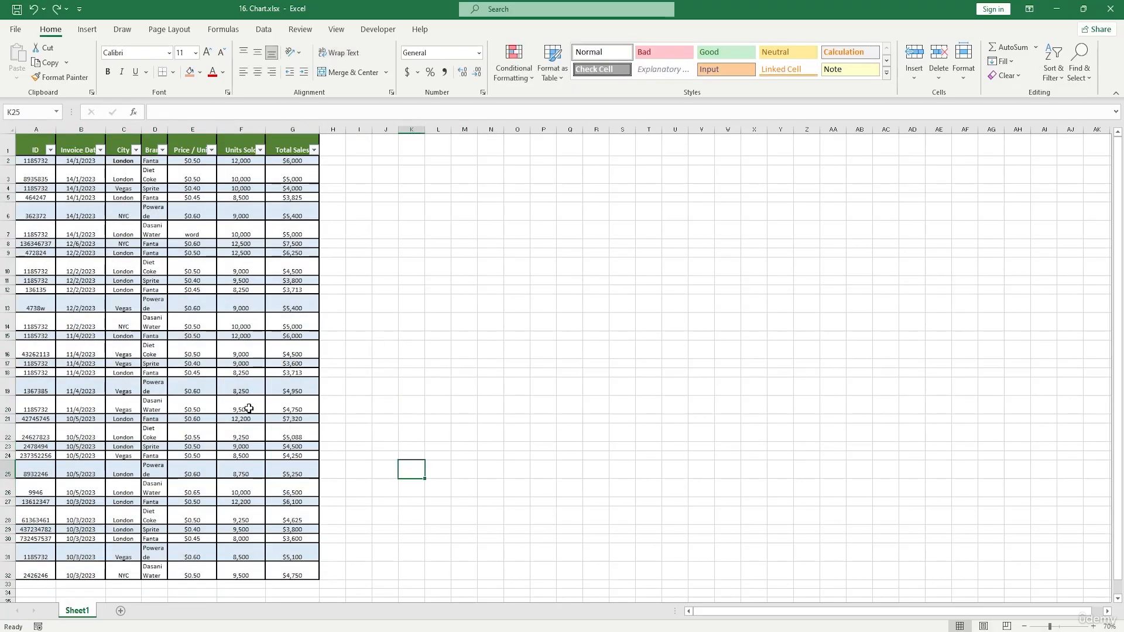
key("ctrl+z")
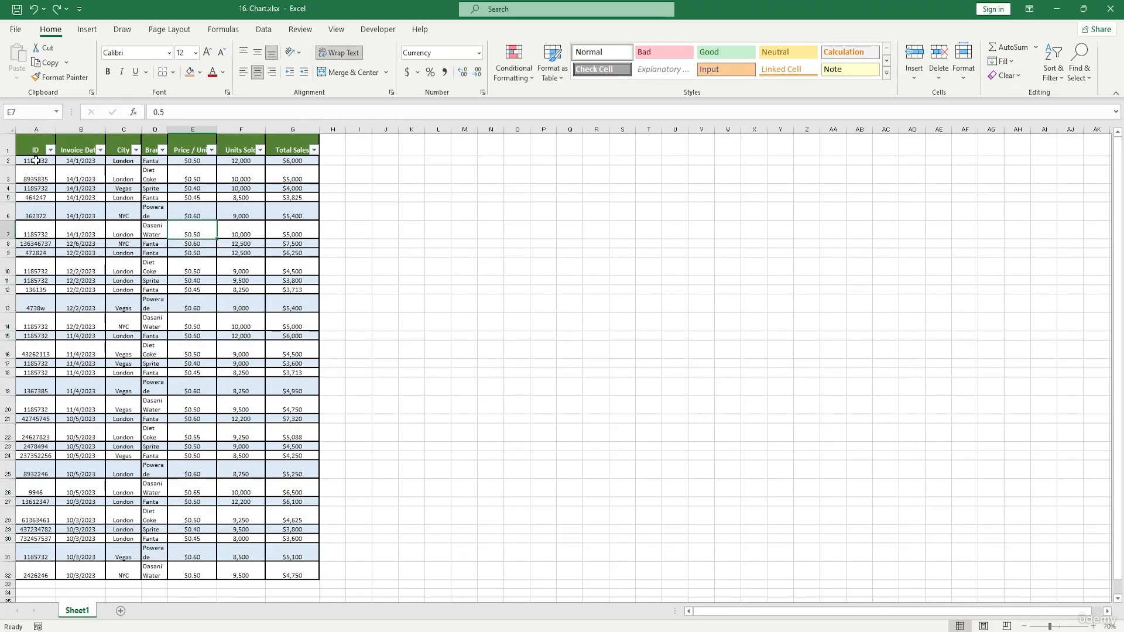
Select the whole data range A1:G32 and insert a 2-D pie chart from it.
left_click_drag(37, 161, 293, 572)
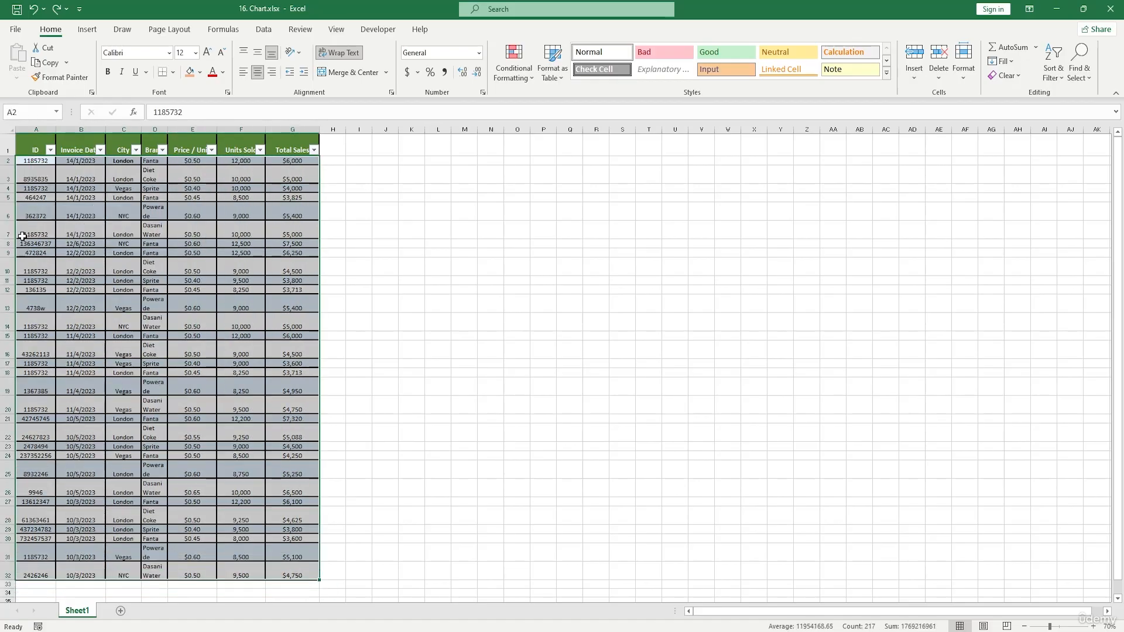
left_click_drag(28, 145, 285, 578)
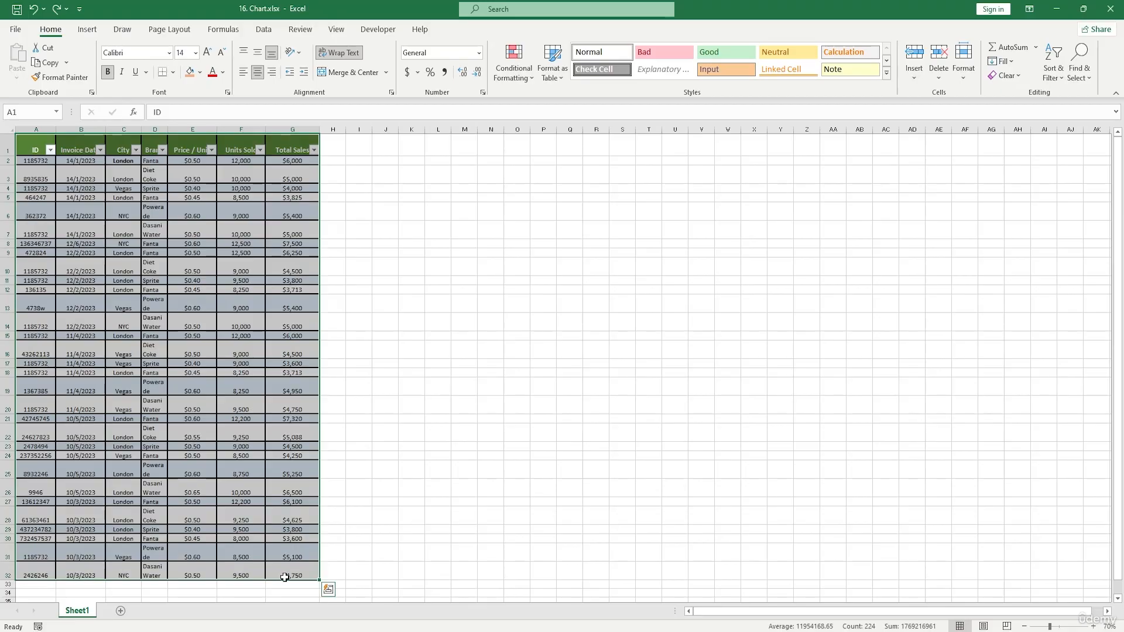
left_click(88, 30)
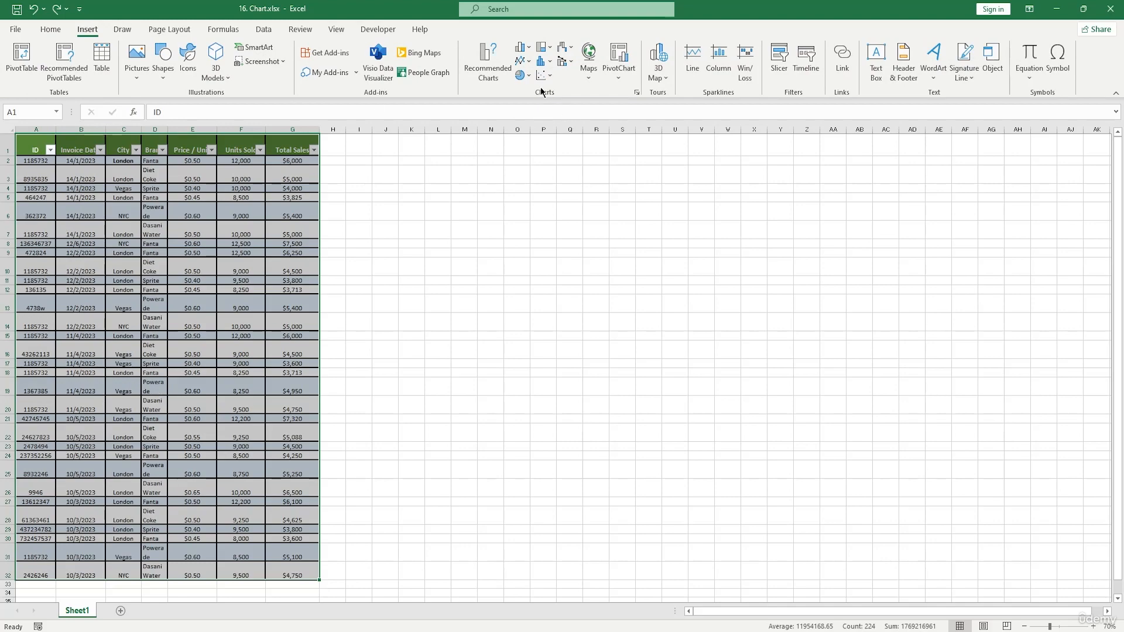
left_click(523, 47)
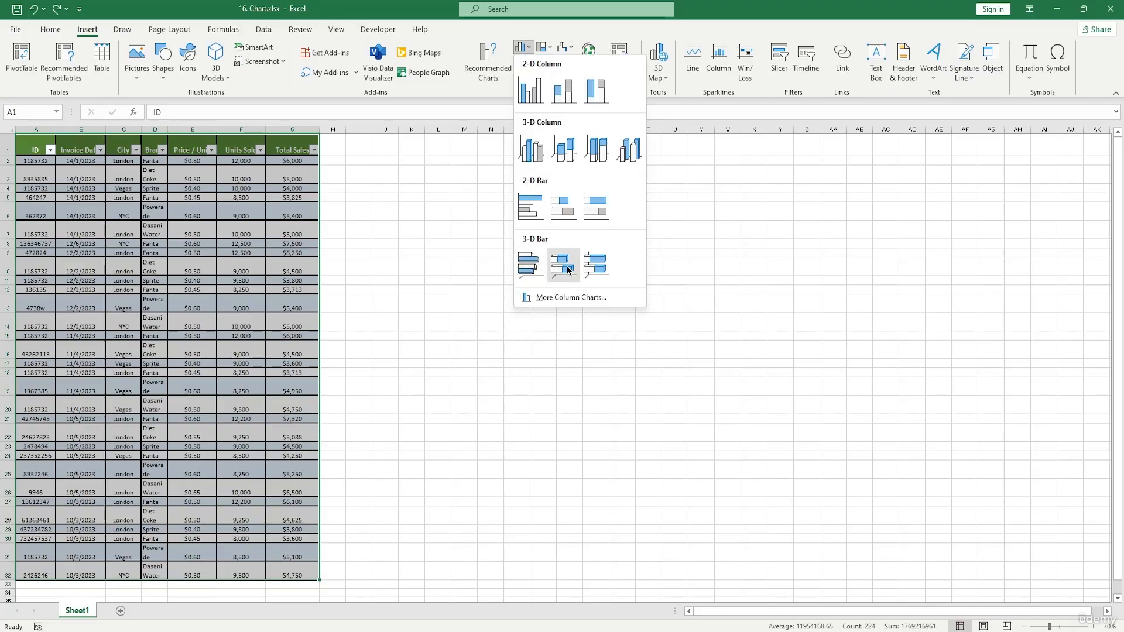
left_click(543, 47)
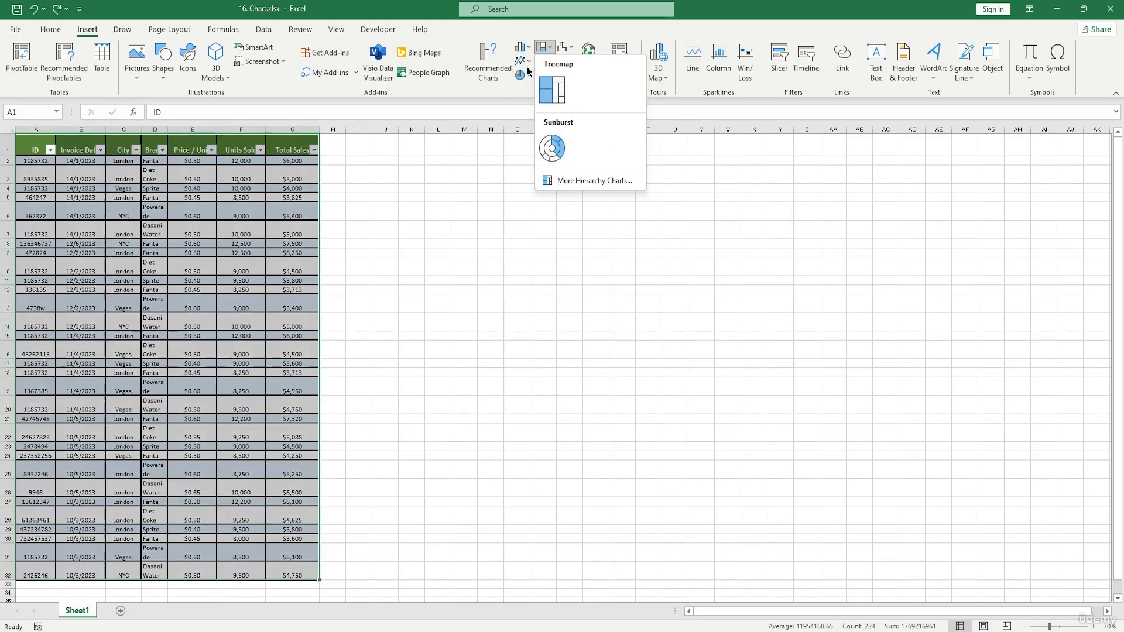
left_click(522, 62)
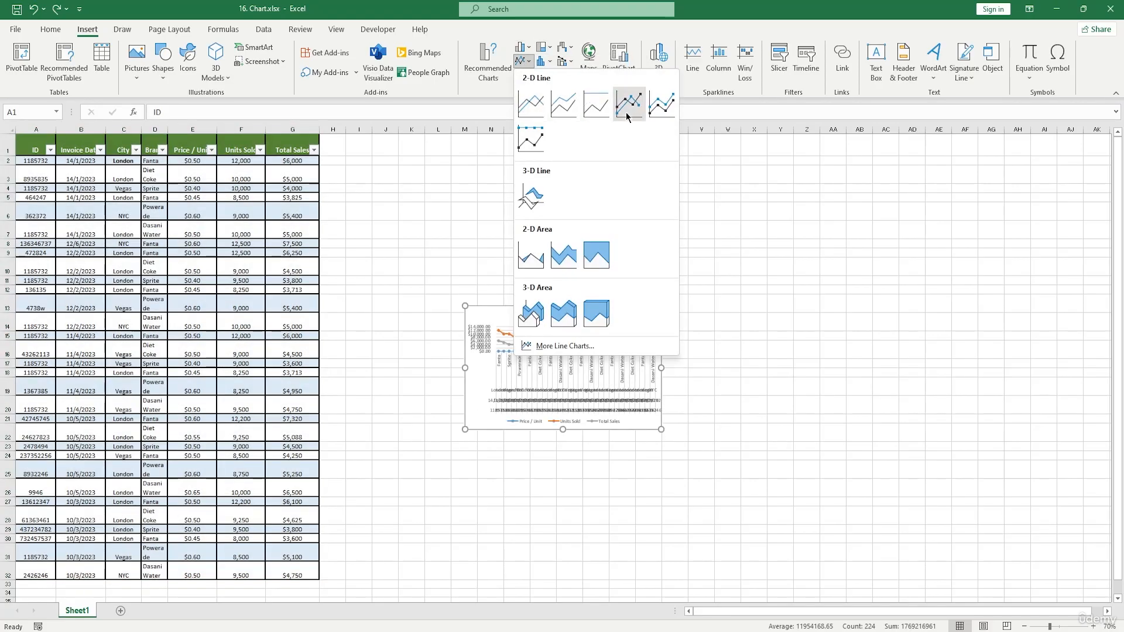
left_click(492, 93)
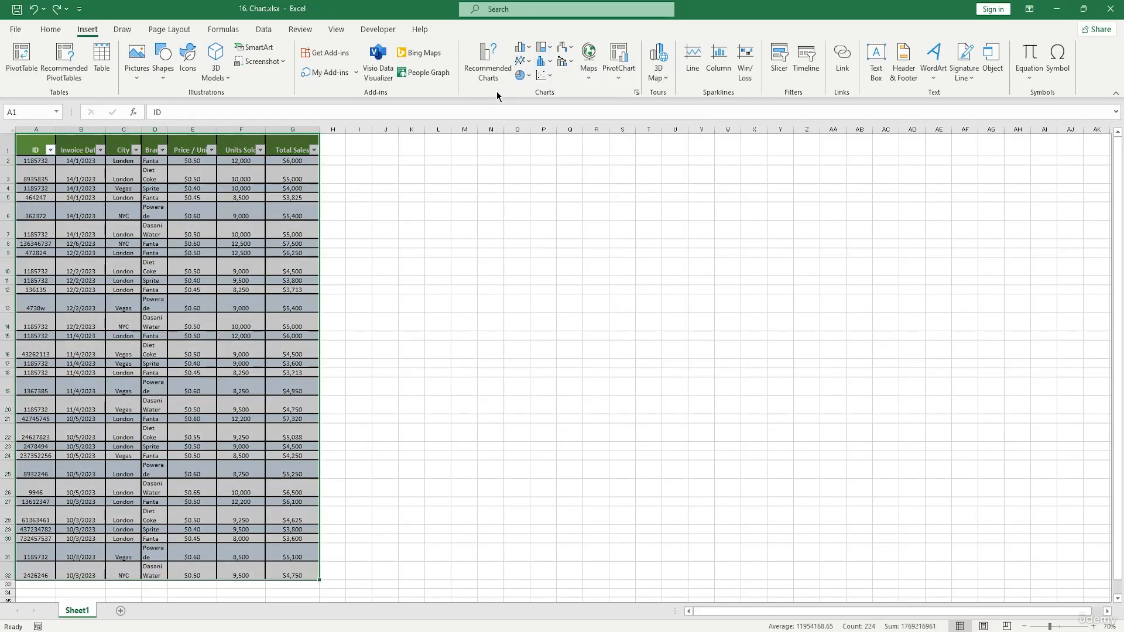
left_click(521, 75)
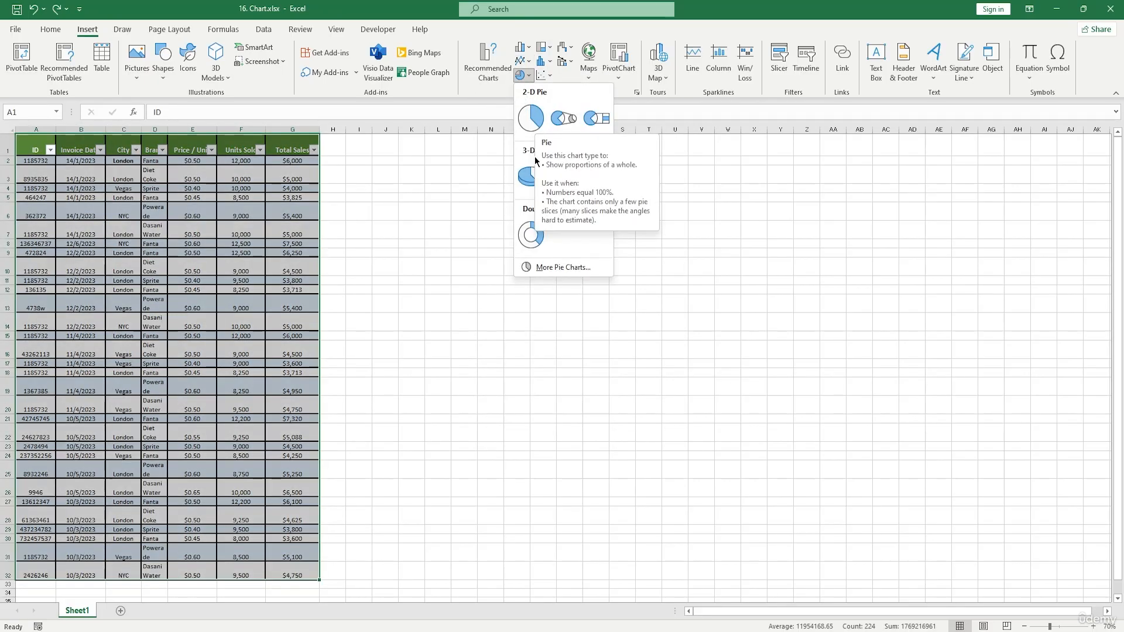
left_click(531, 119)
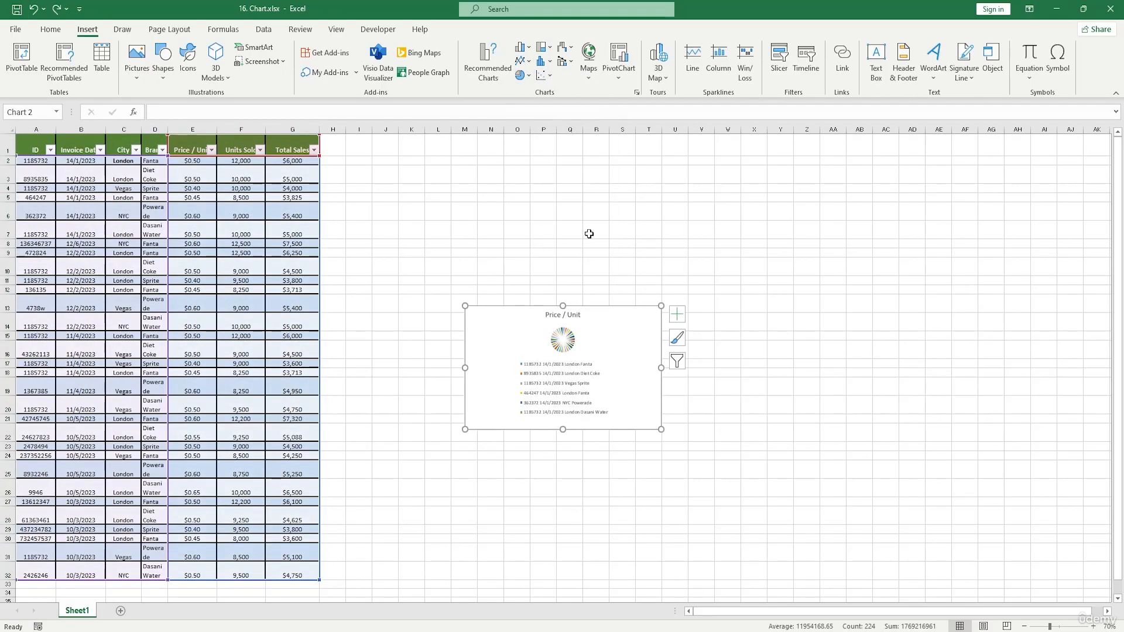
Enlarge the pie chart and move it beside the data table, next to column G.
left_click_drag(661, 429, 921, 594)
left_click_drag(810, 449, 665, 264)
left_click(1020, 354)
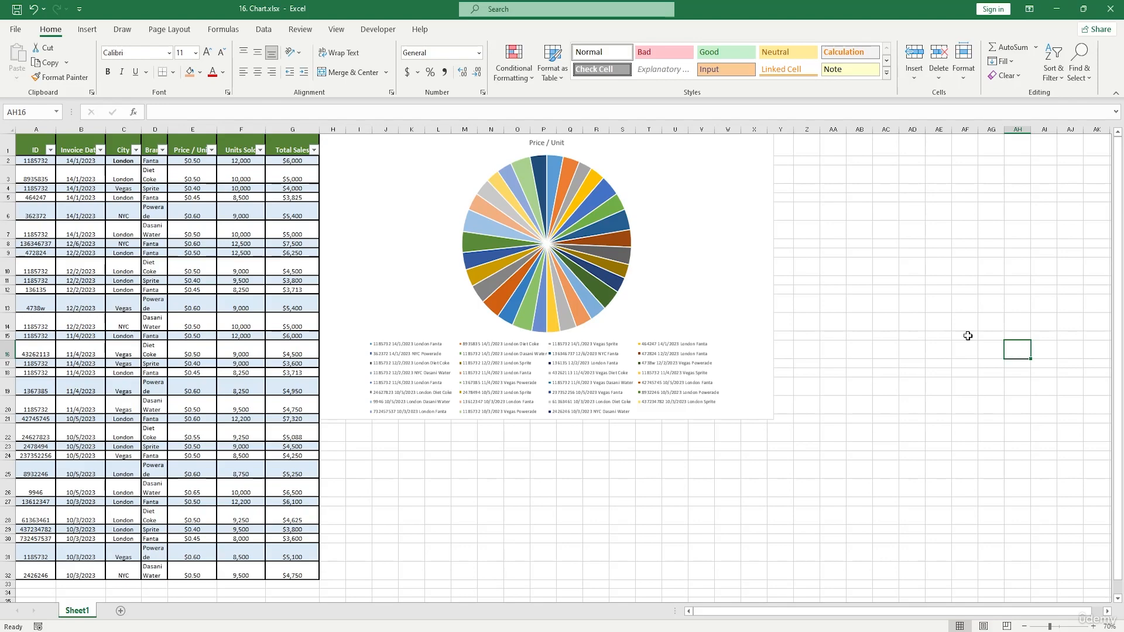
Explore the chart's format options, the Format Chart Area pane and the chart element selections.
left_click(726, 269)
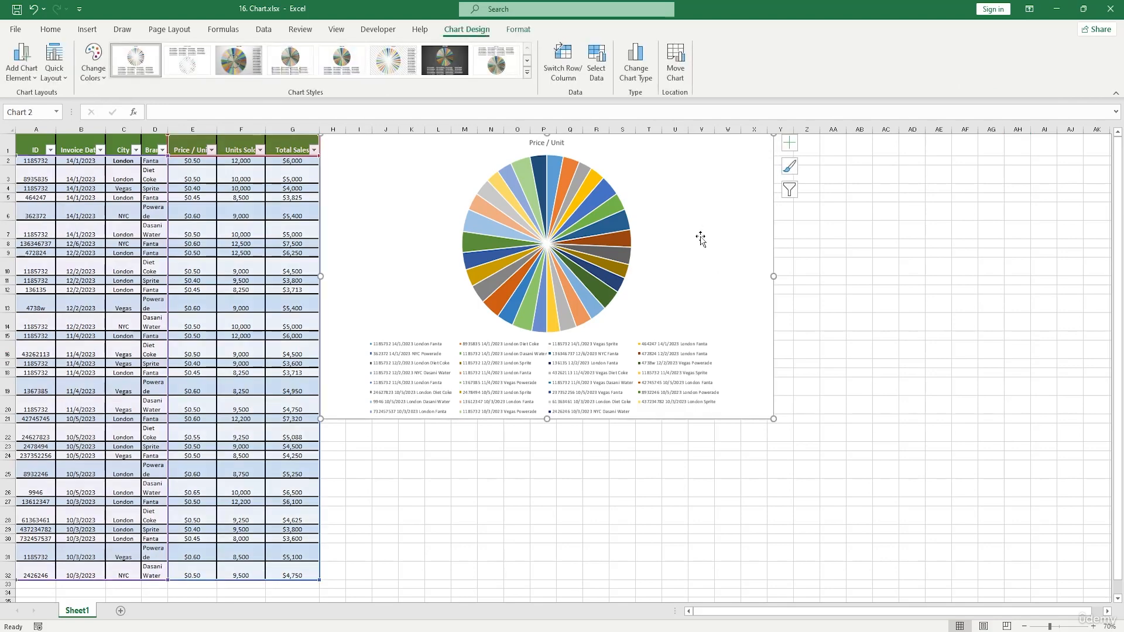
left_click(519, 29)
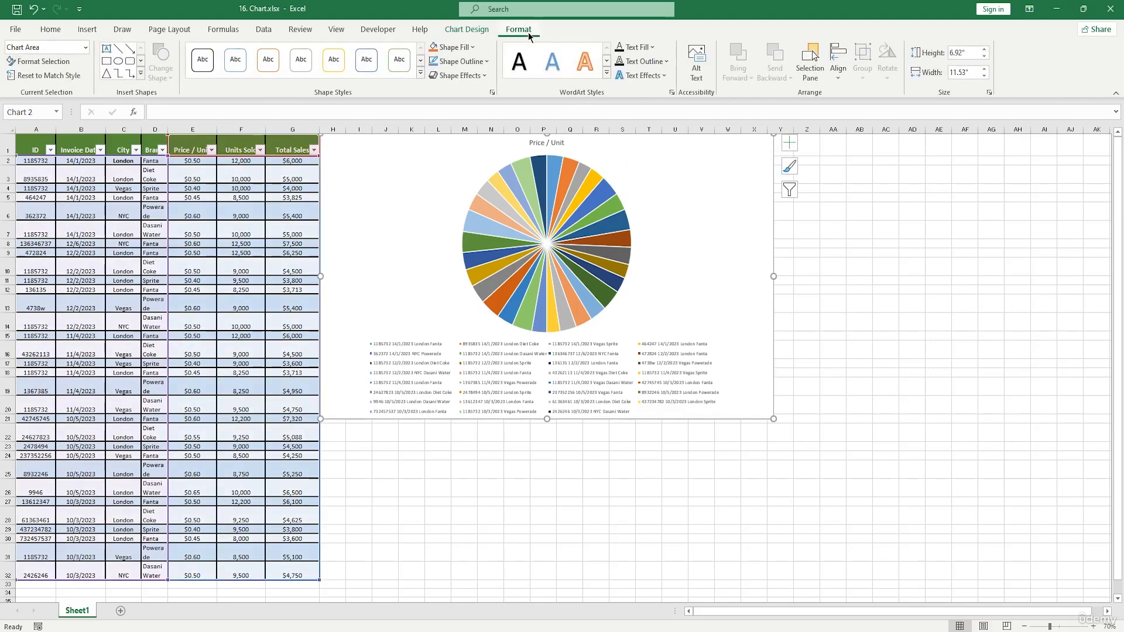
left_click(50, 64)
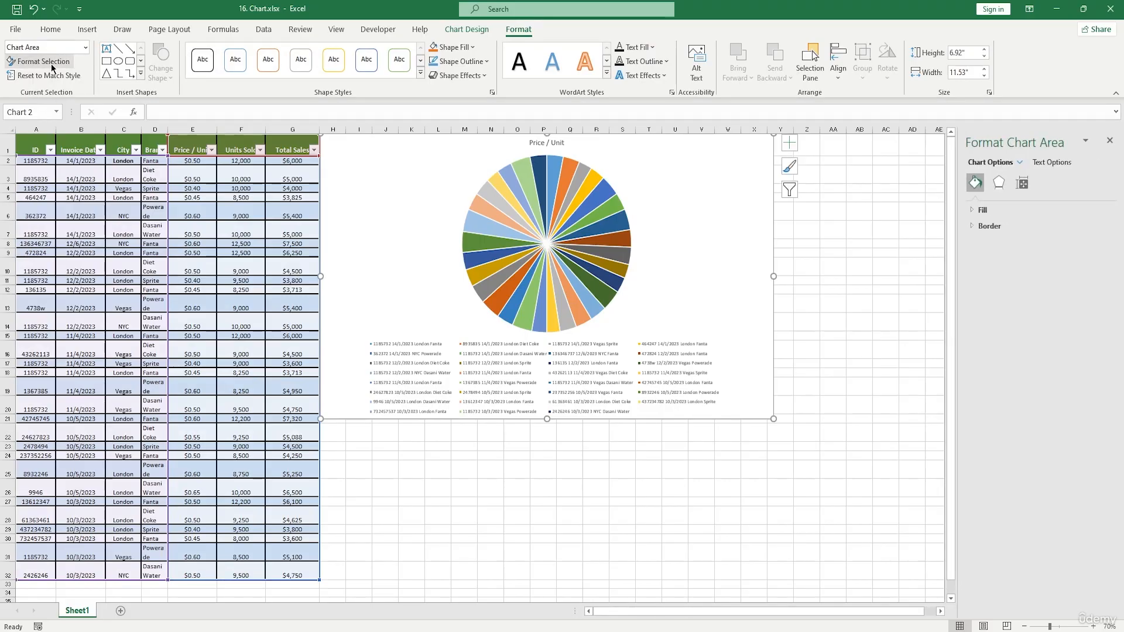
left_click(1110, 140)
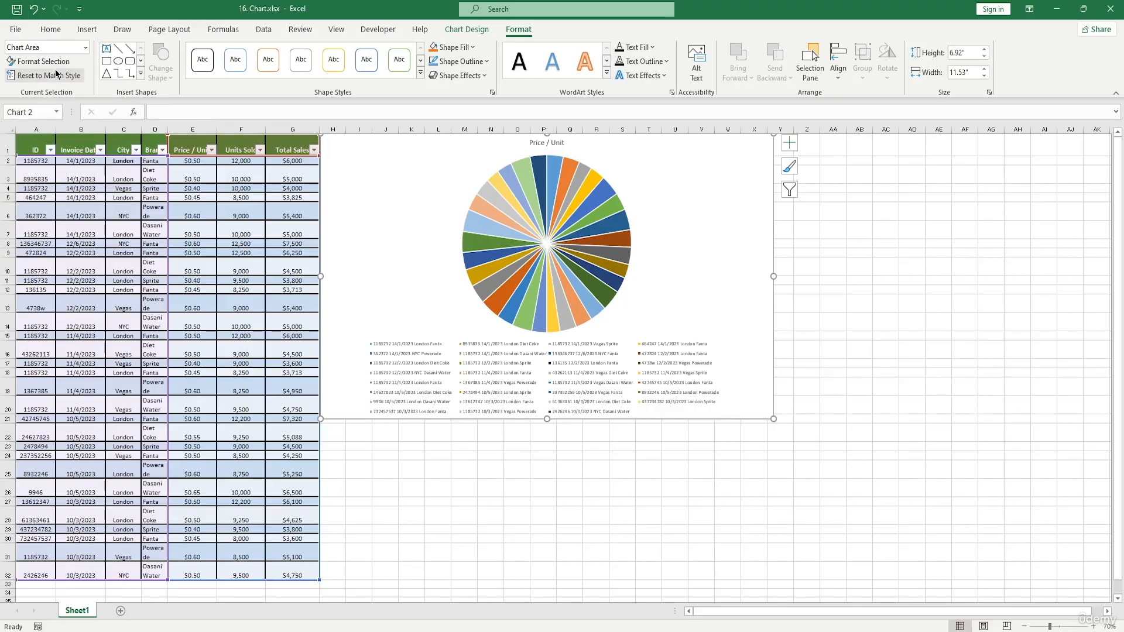
left_click(85, 47)
left_click(49, 76)
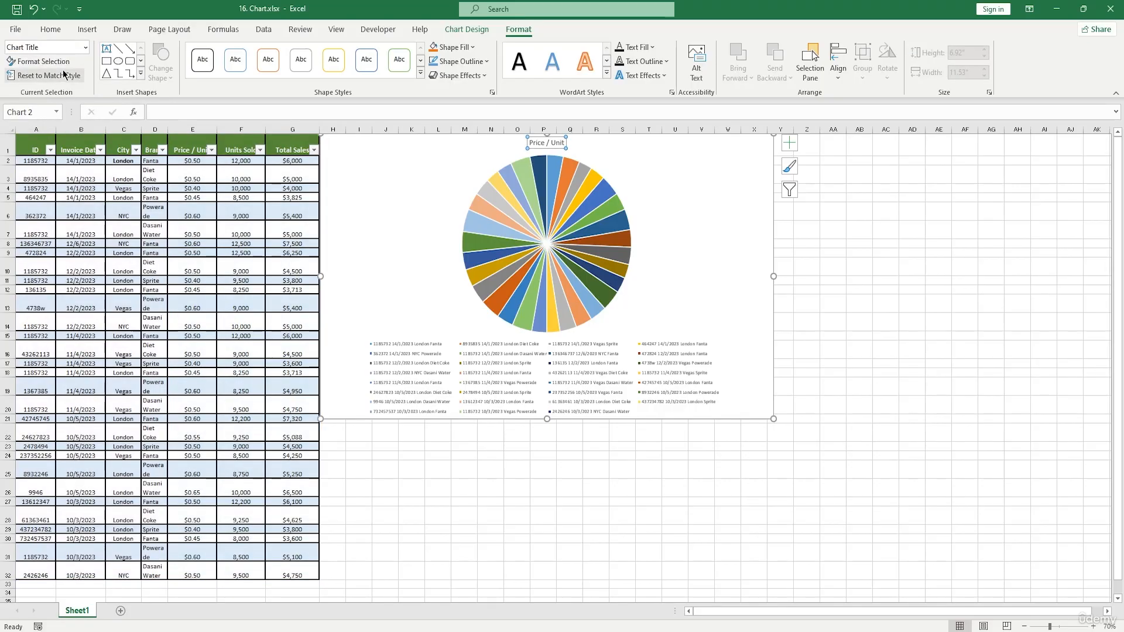
left_click(85, 47)
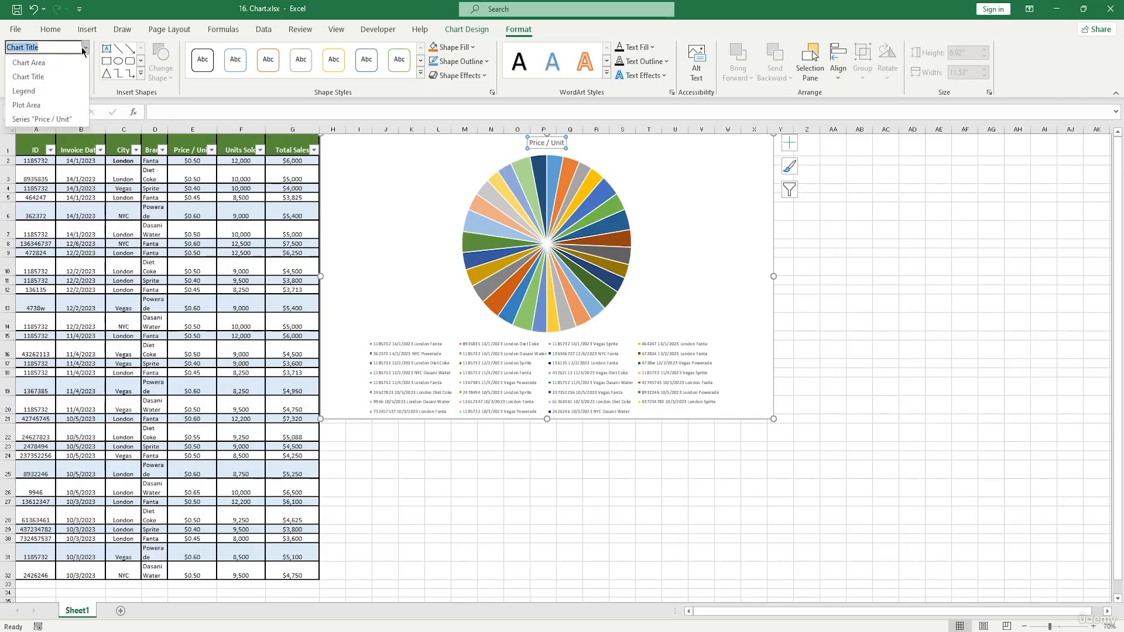
left_click(40, 66)
left_click(466, 30)
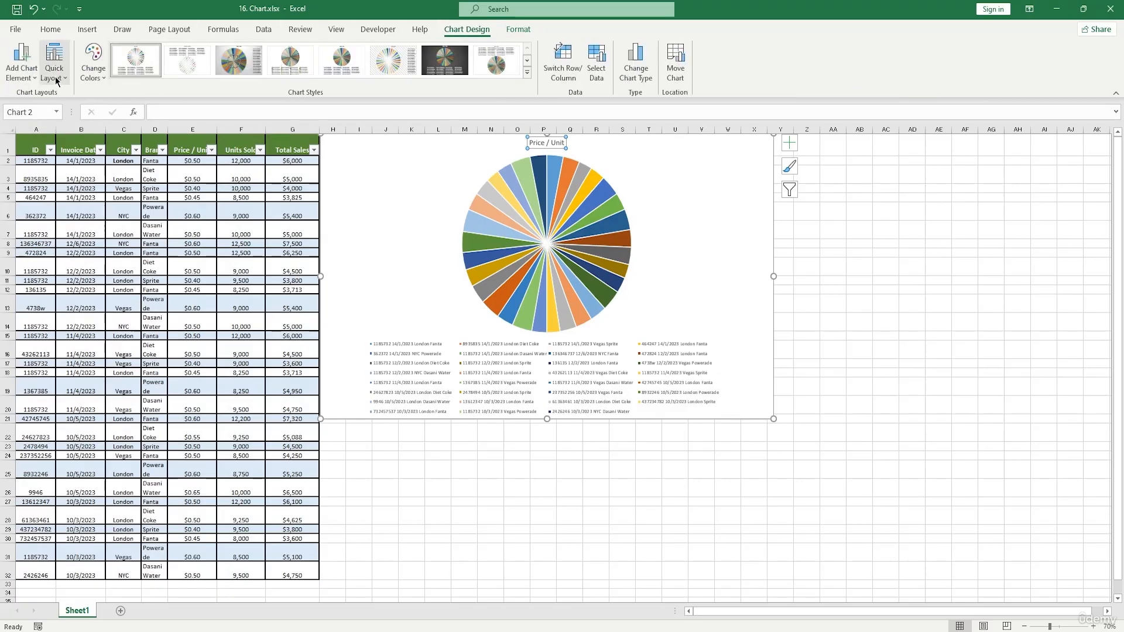
left_click(36, 80)
left_click(35, 79)
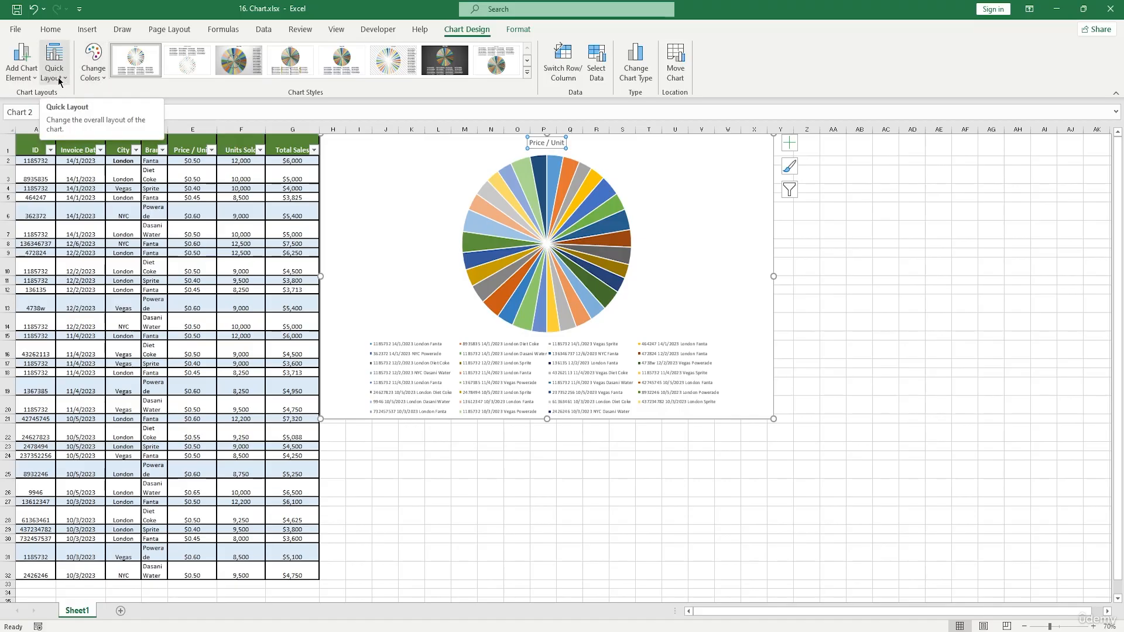
Change the chart type to 3-D Clustered Bar.
left_click(625, 66)
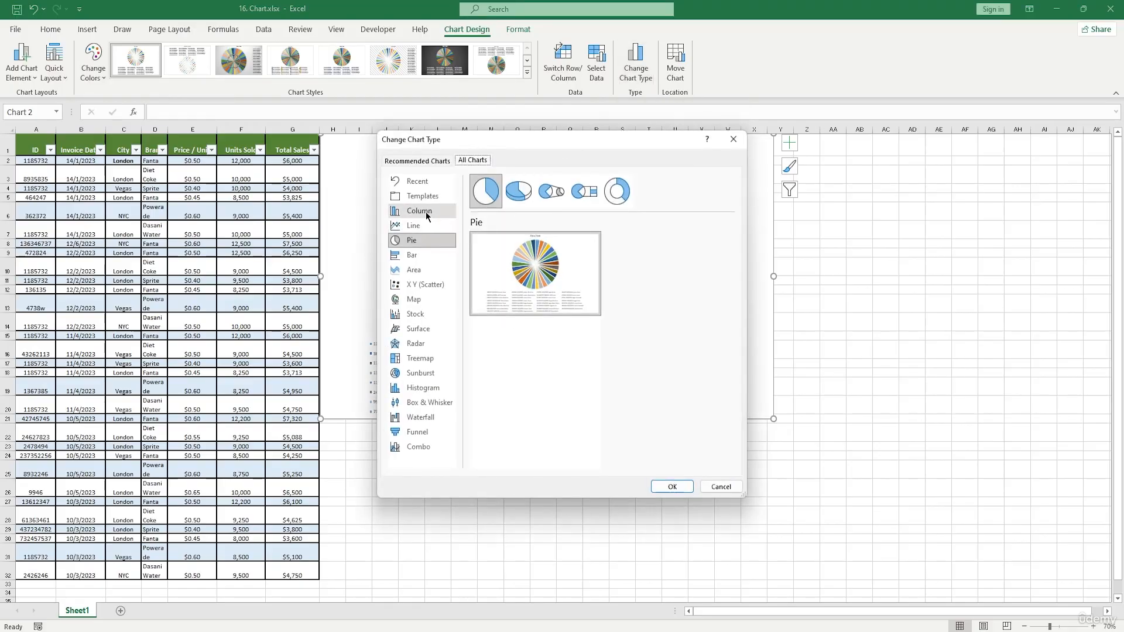
left_click(426, 255)
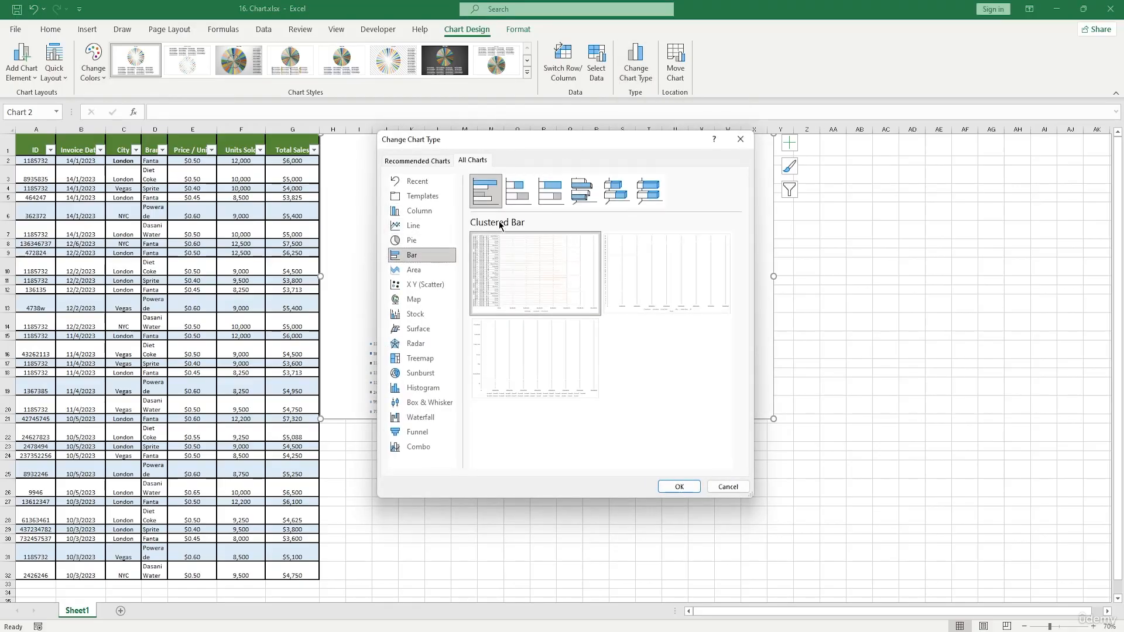
left_click(524, 200)
left_click(583, 190)
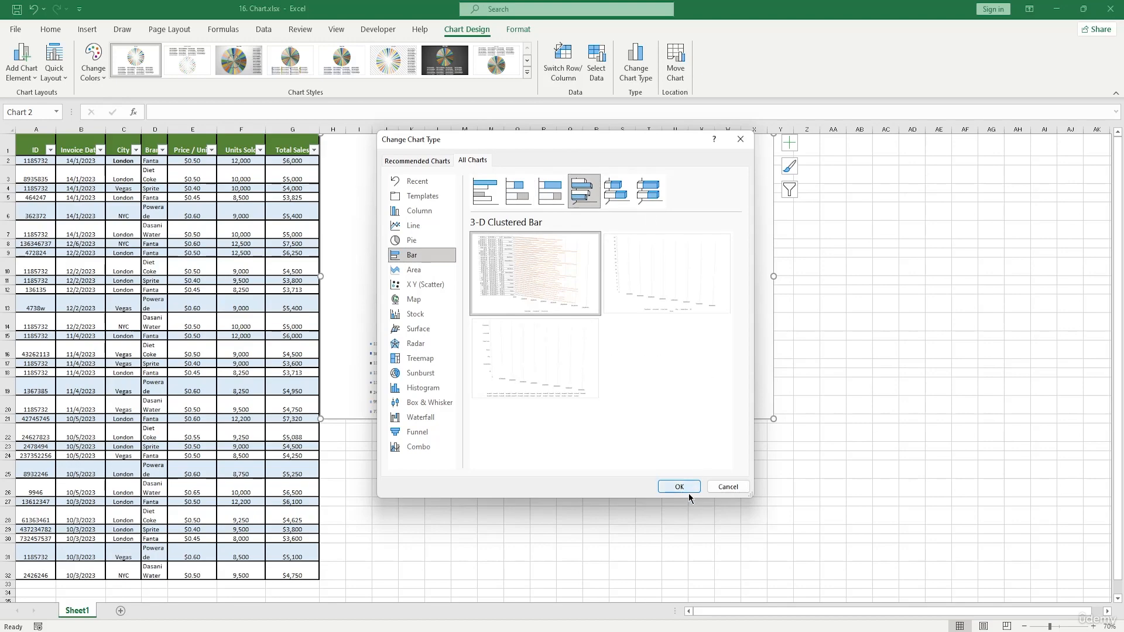
left_click(683, 486)
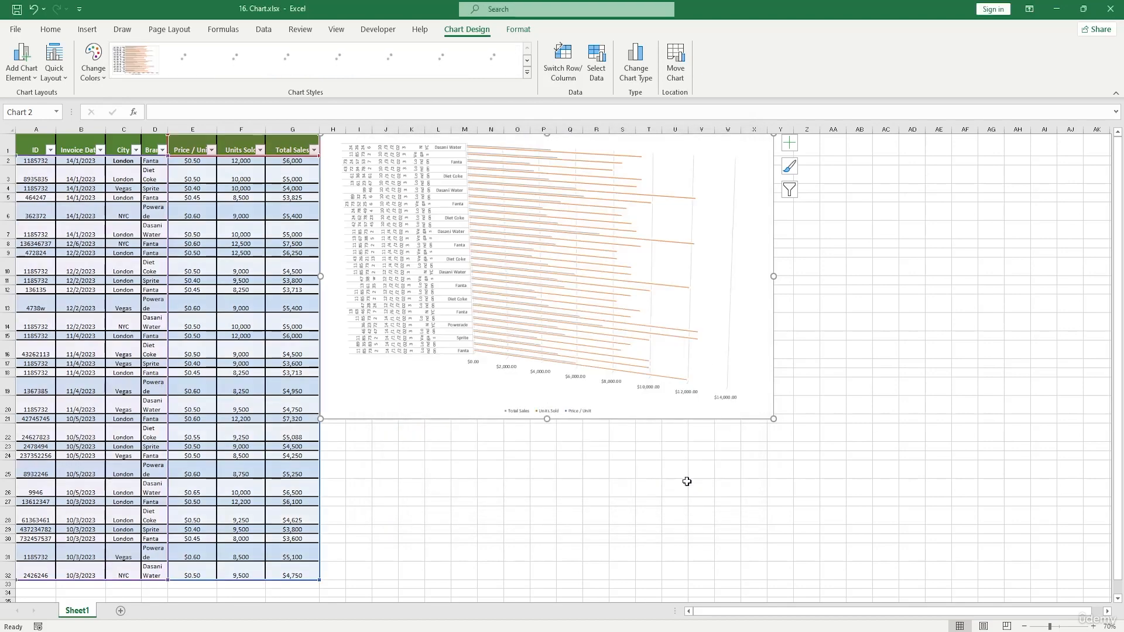
Resize the chart's plot area and apply a new chart style from the style gallery.
left_click(582, 264)
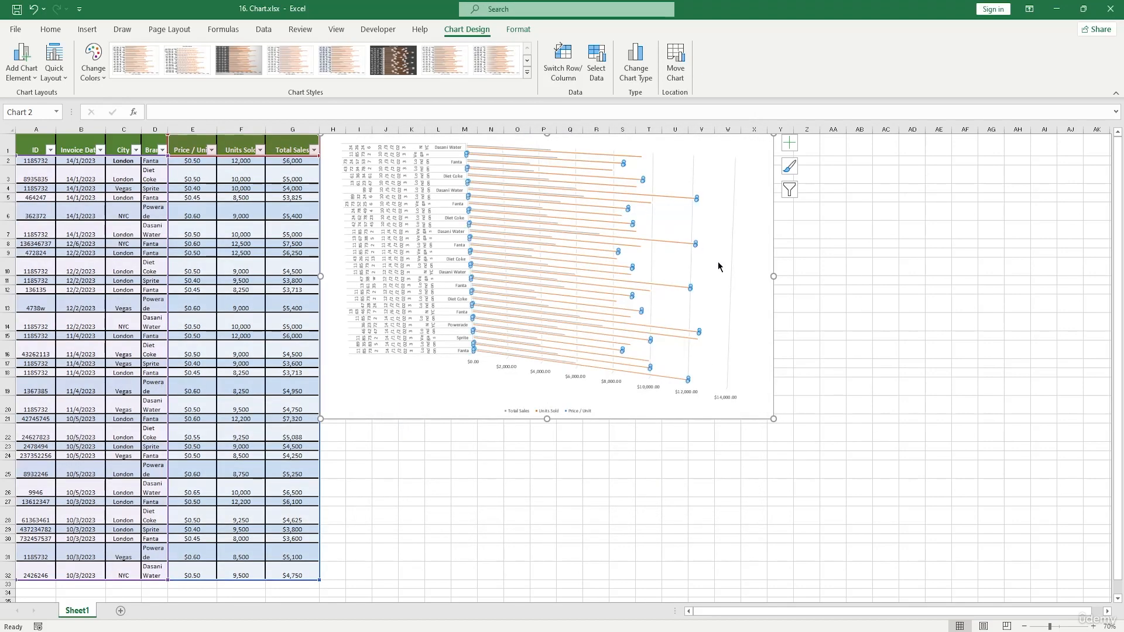
left_click(764, 324)
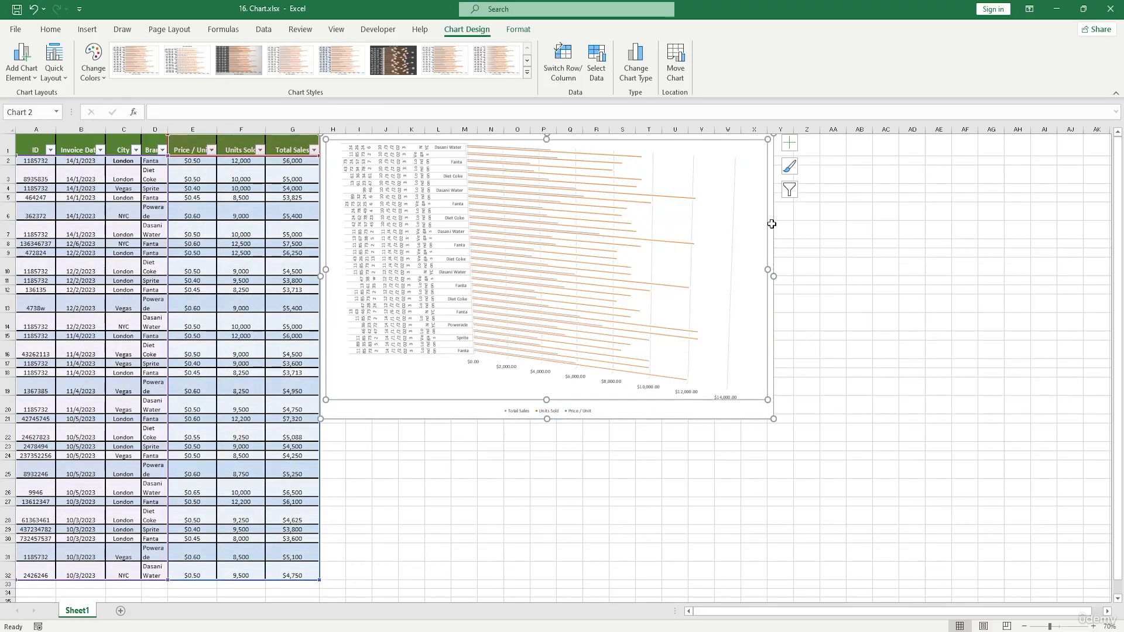
mouse_move(765, 146)
left_mouse_down()
mouse_move(689, 383)
mouse_move(698, 86)
mouse_move(752, 134)
left_mouse_up()
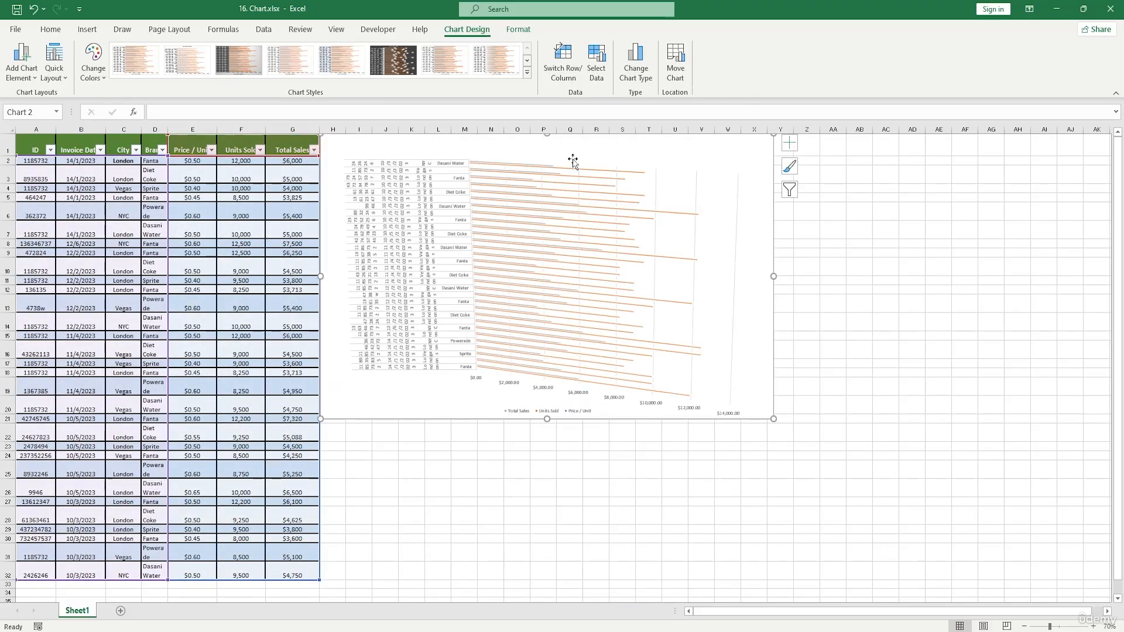
mouse_move(427, 150)
left_mouse_down()
mouse_move(439, 151)
mouse_move(414, 148)
mouse_move(427, 153)
left_mouse_up()
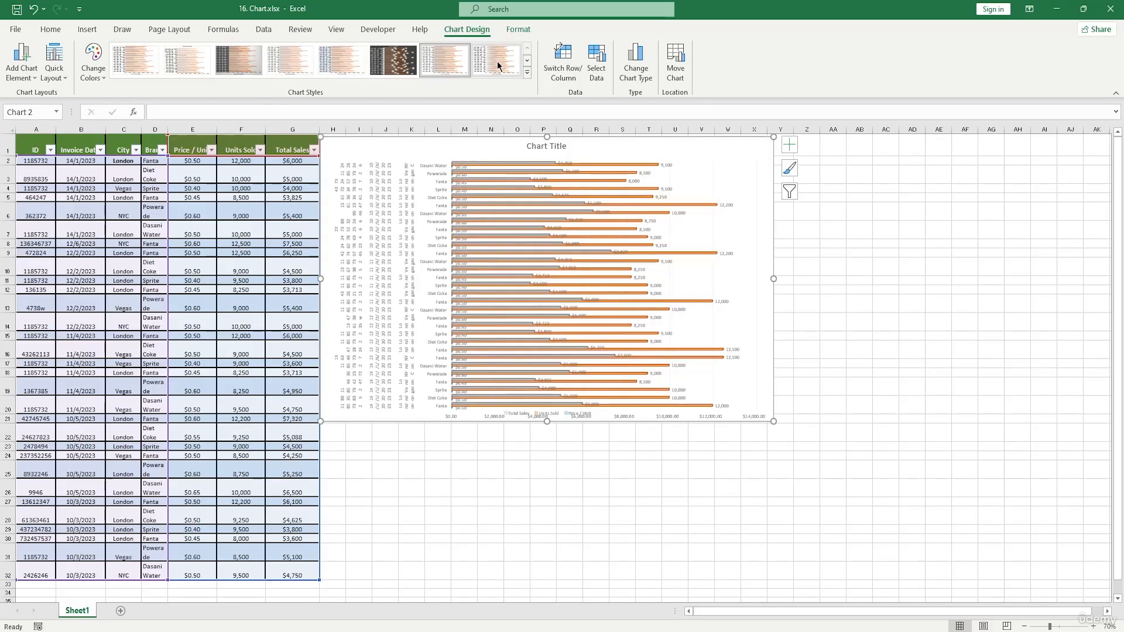
left_click(519, 68)
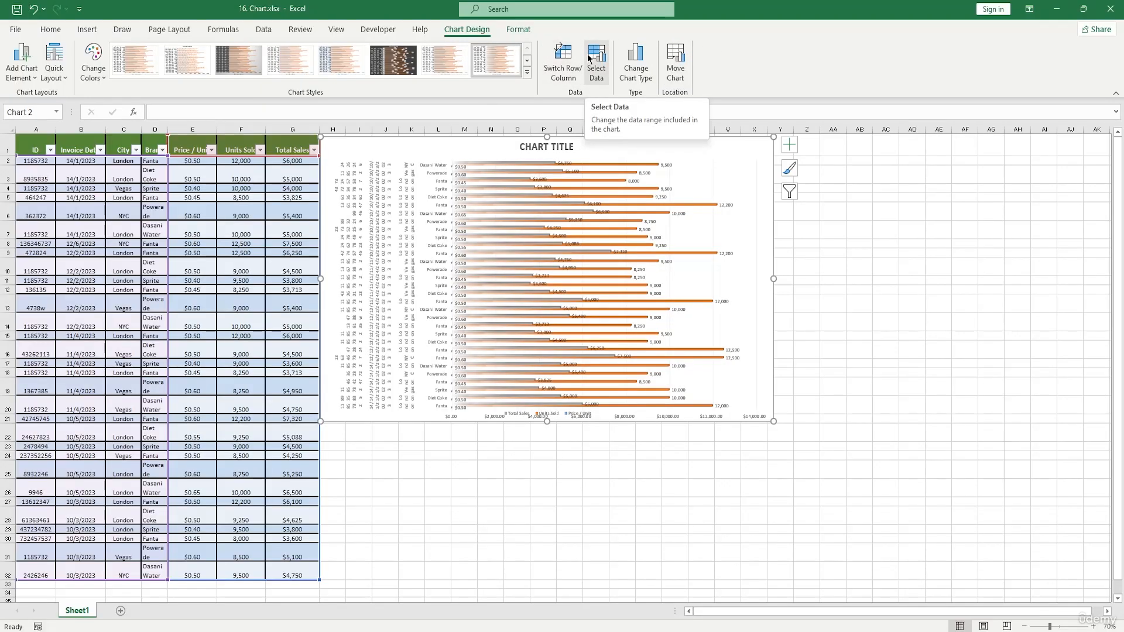
Hide the Units Sold series in the chart's data source.
left_click(676, 62)
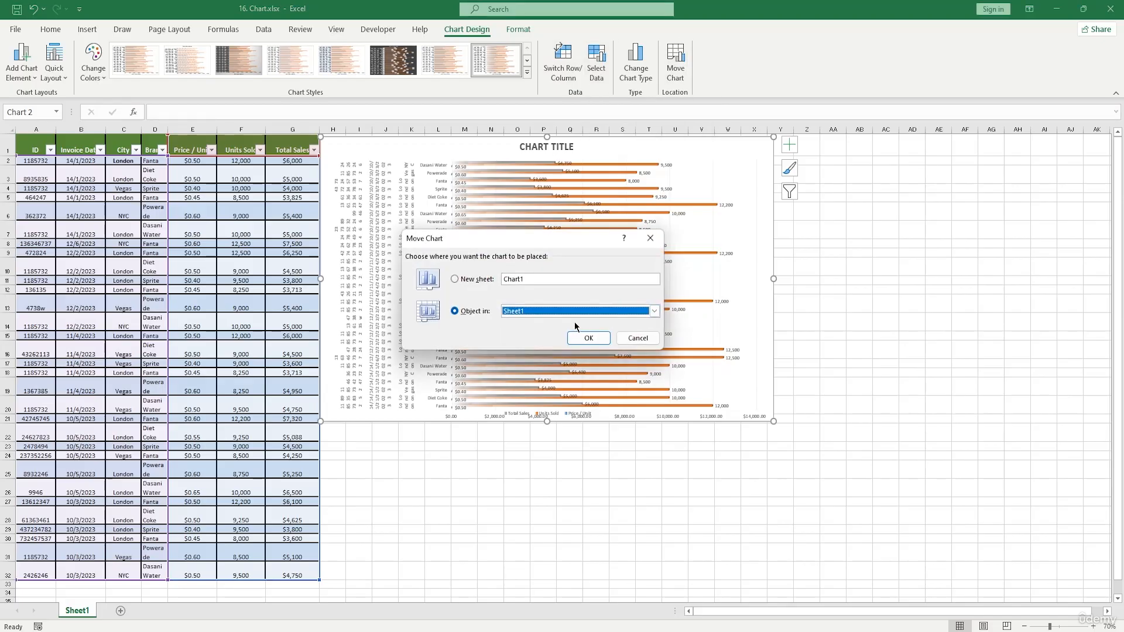
left_click(648, 238)
left_click(597, 59)
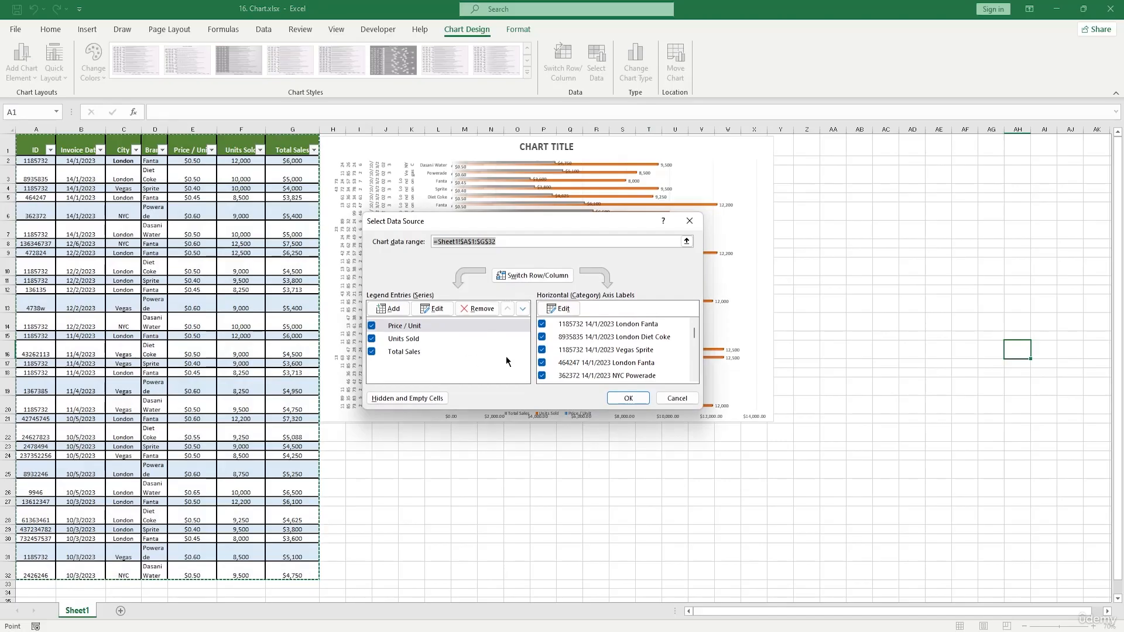
left_click(376, 339)
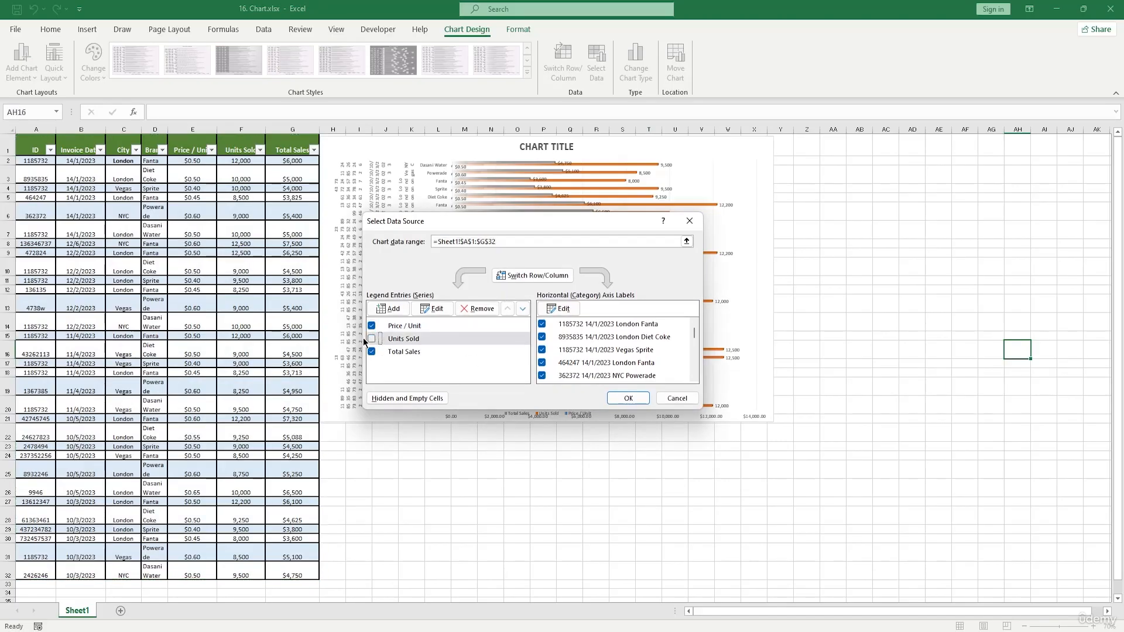
left_click(630, 399)
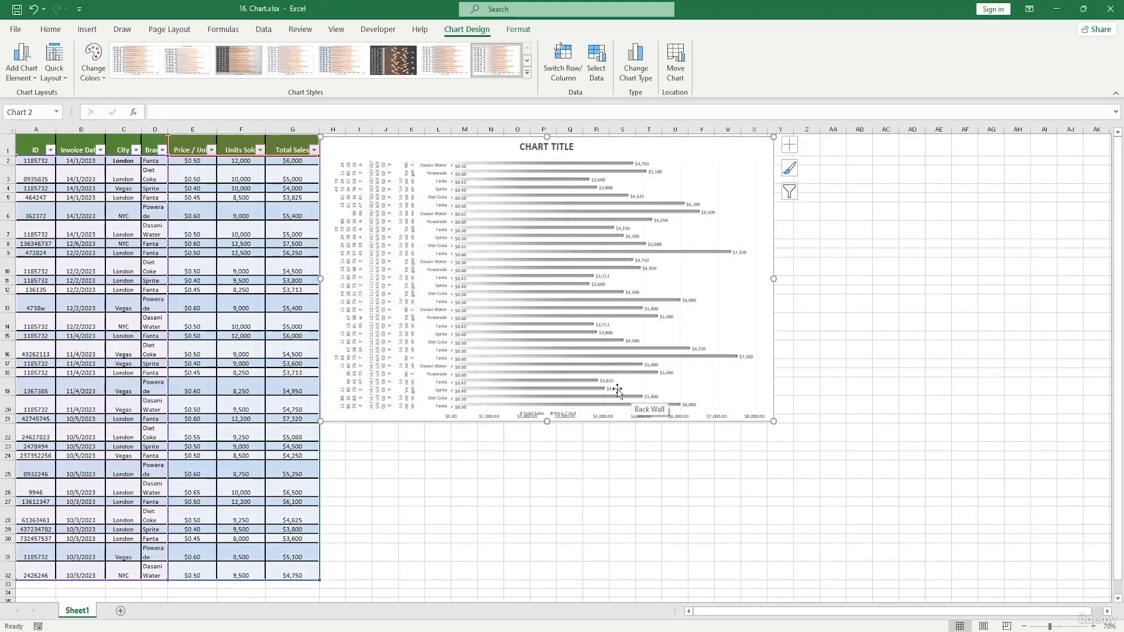
Undo hiding the Units Sold series.
key("ctrl+z")
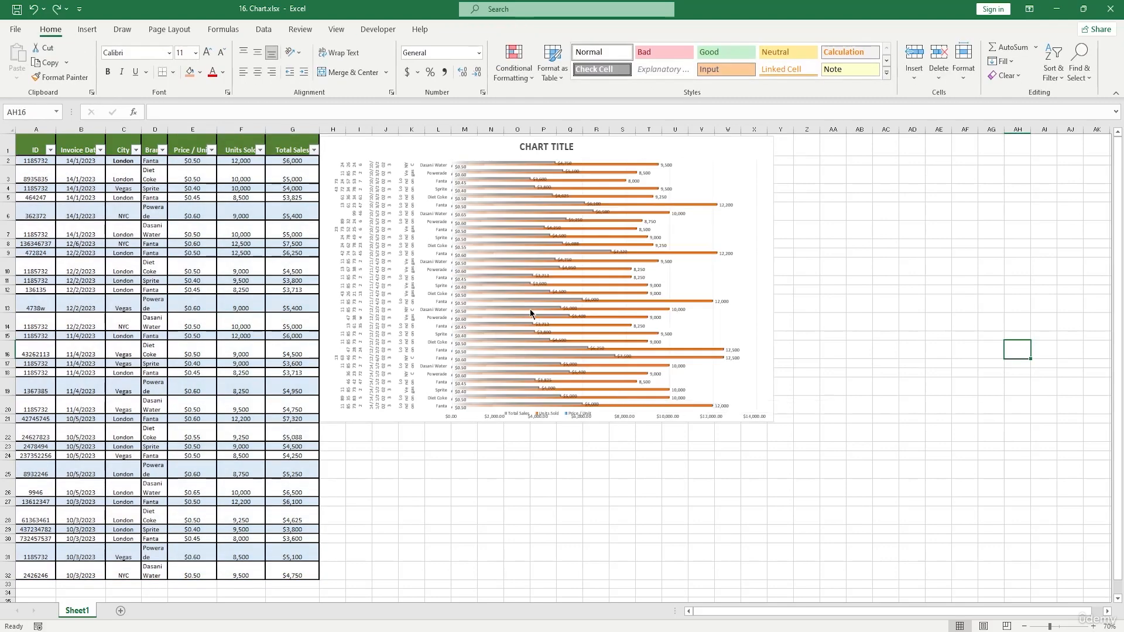